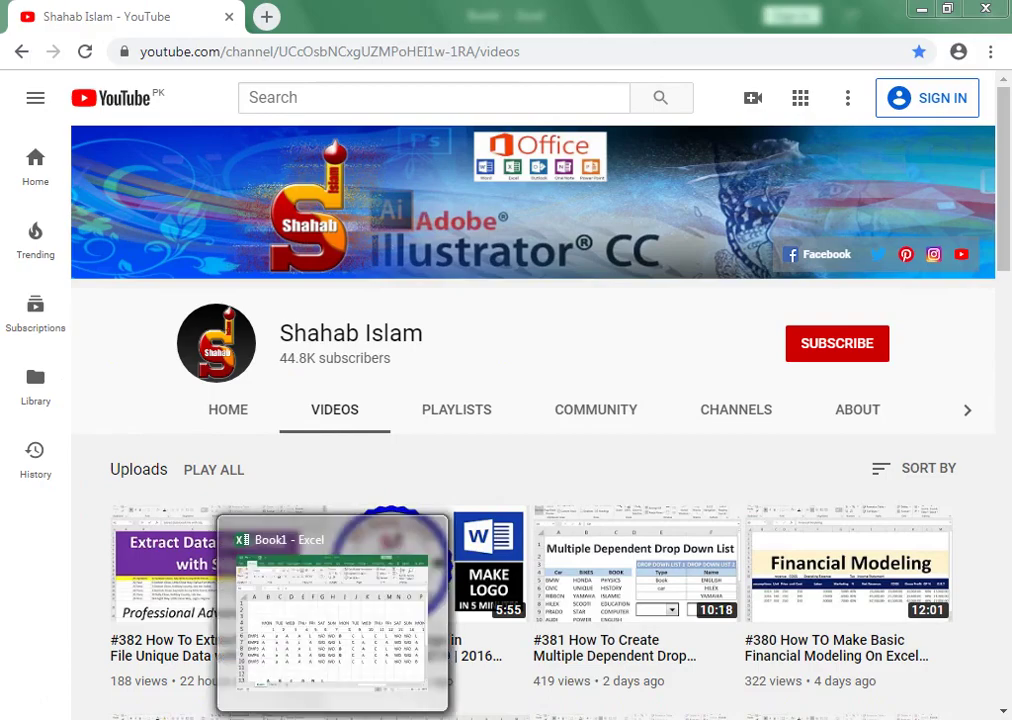
- Switch to the Book1 workbook in Excel
left_click(389, 540)
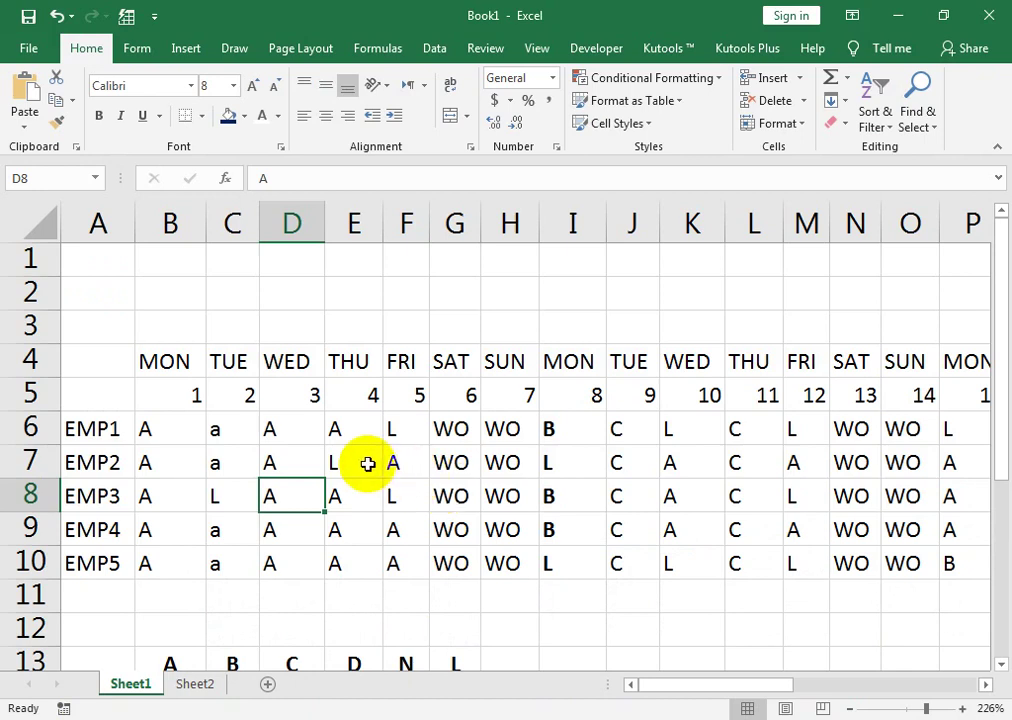
- Try the shift code D in G6 for EMP1's Saturday the 6th, and look over the neighbouring weekend entries
left_click(449, 430)
key("Down")
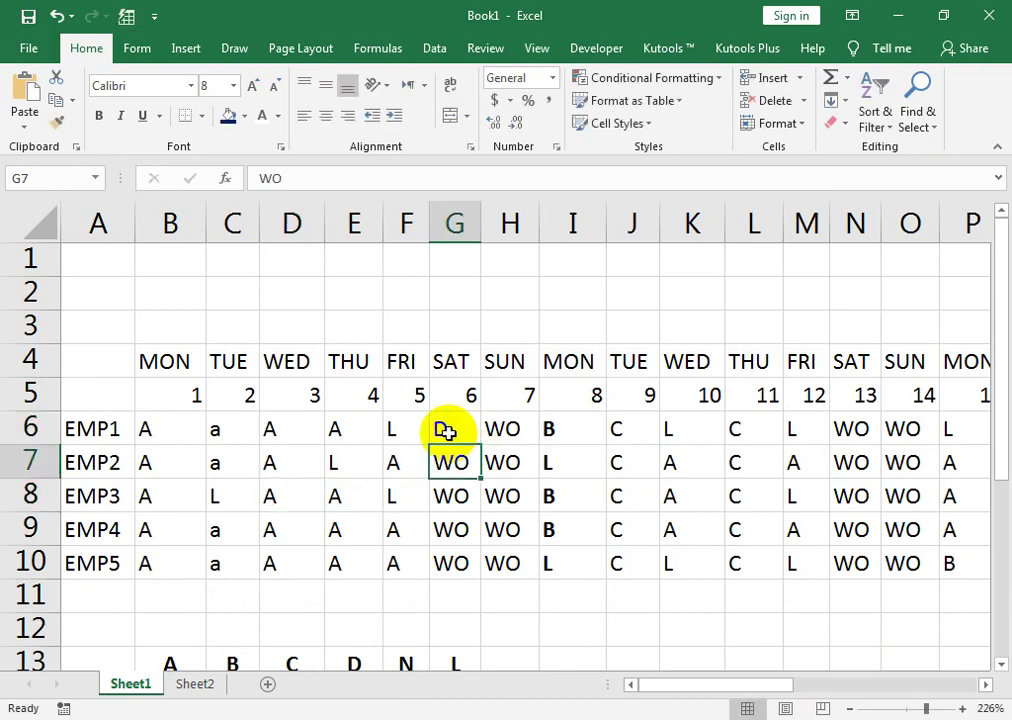
key("Right")
key("Down")
key("Up")
key("Up")
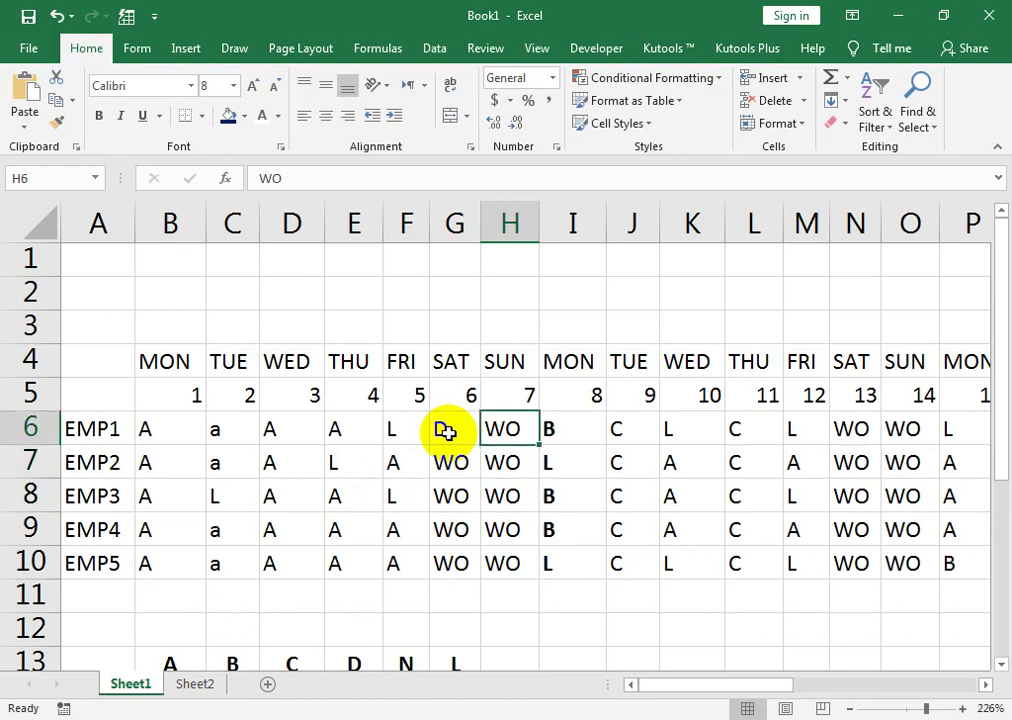
key("Left")
key("Left")
key("Down")
key("Down")
key("Left")
key("Down")
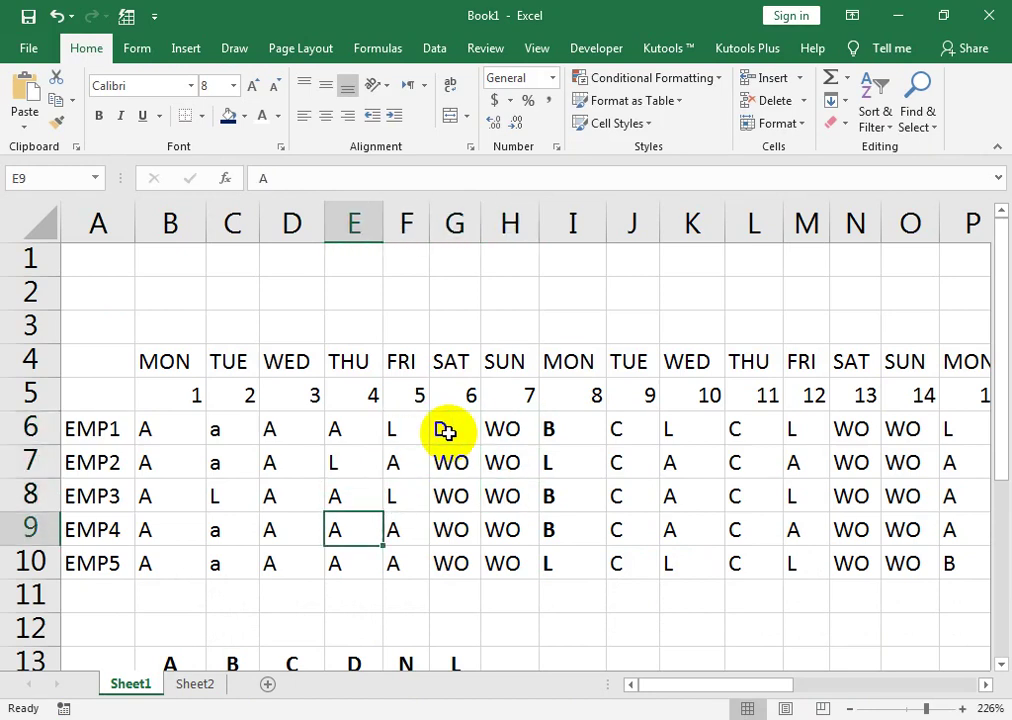
key("Right")
key("Right")
key("Right")
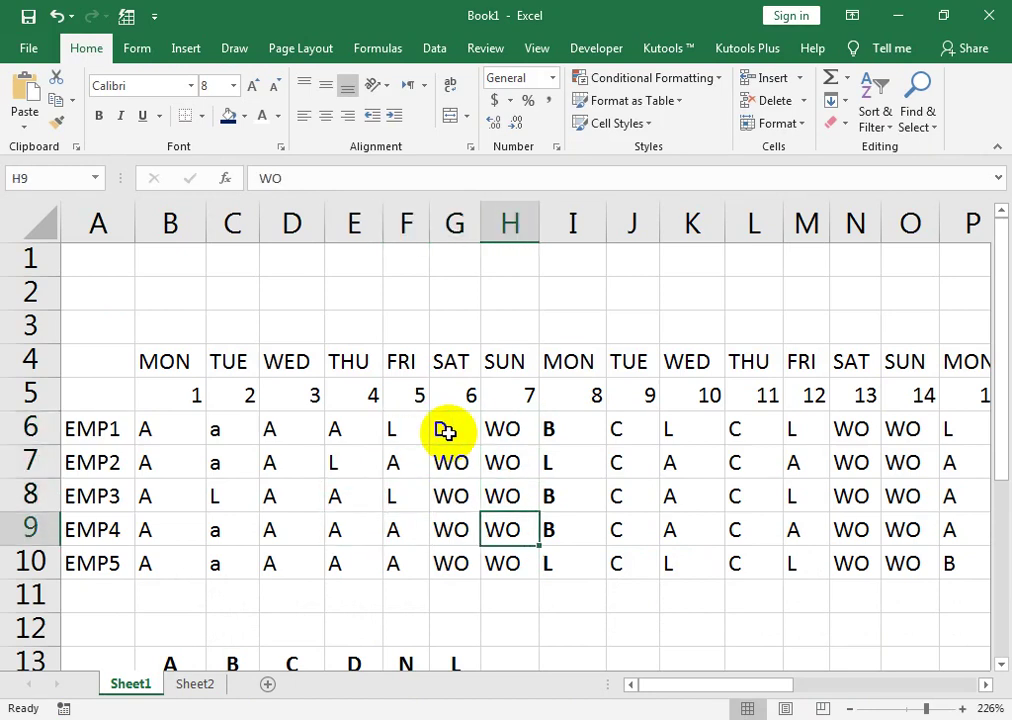
- Try the shift code N in H10 for EMP5's Sunday the 7th, and undo both trial weekend entries
key("Down")
type("N")
key("Up")
key("Up")
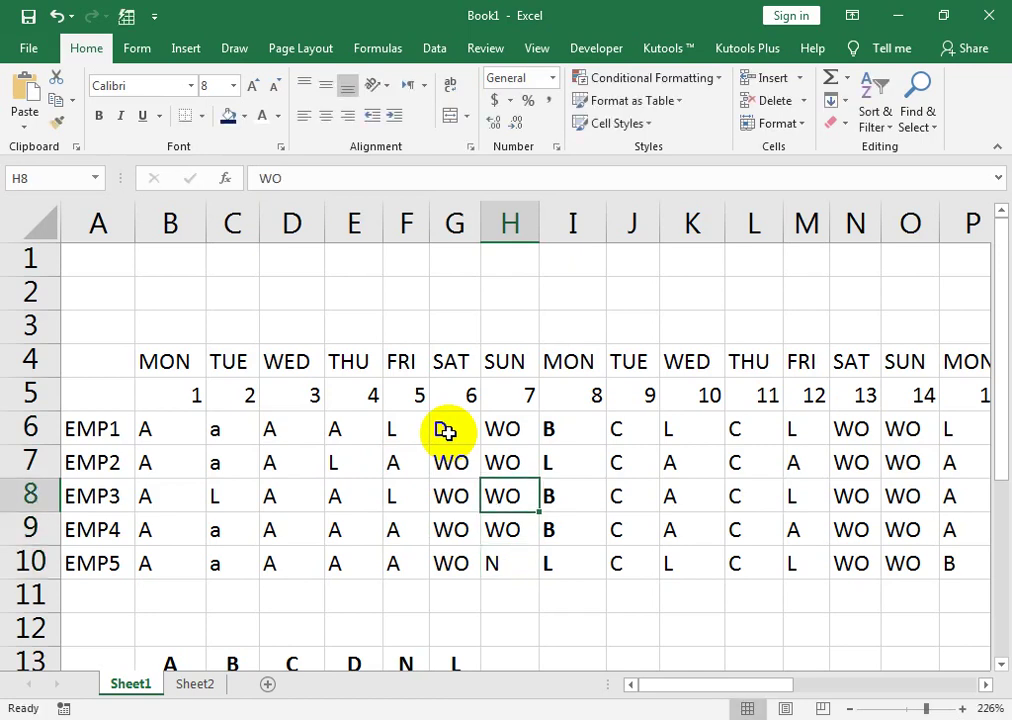
key("ctrl+z")
left_click(446, 431)
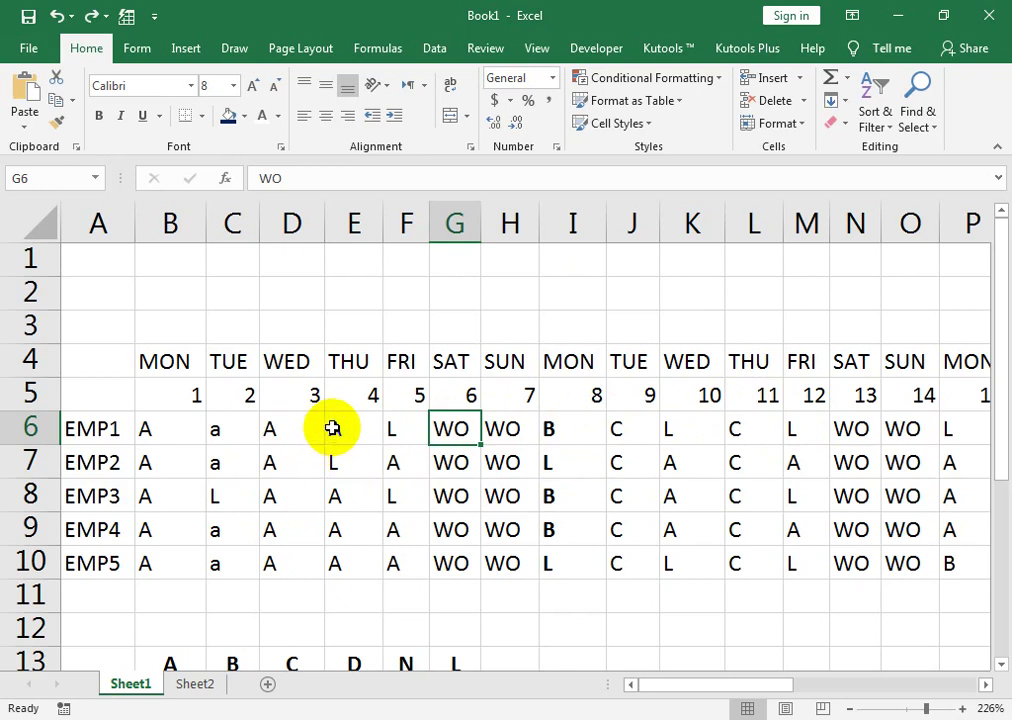
- Zoom the sheet out to 136%, switch to the YouTube channel page in the browser and search the channel for ATTENDANCE
left_click(912, 710)
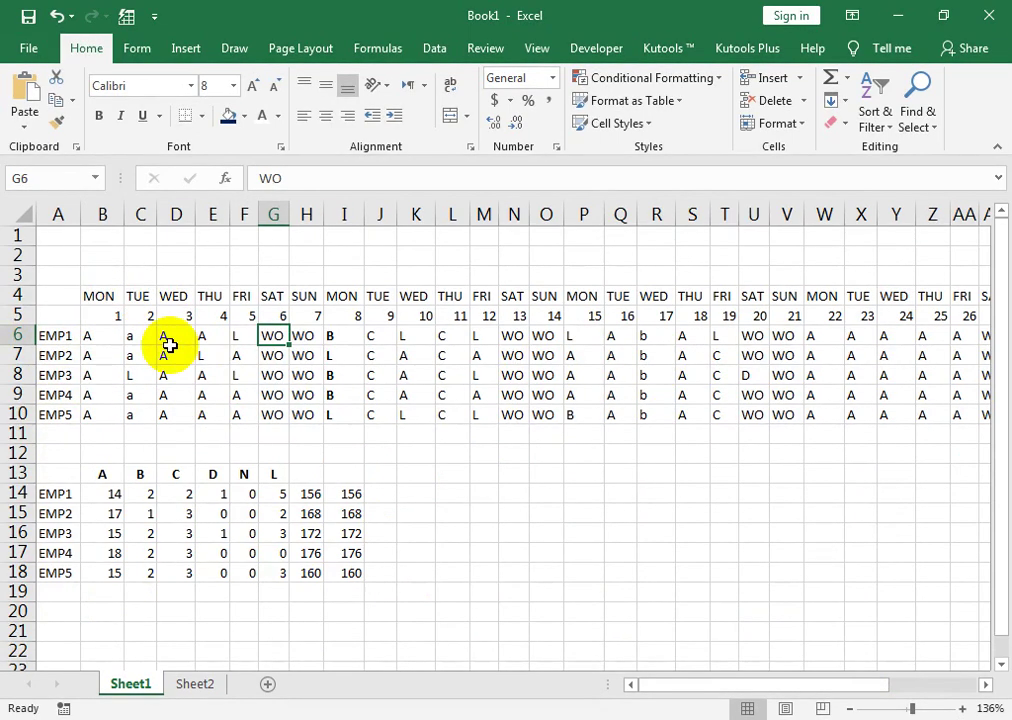
left_click(215, 715)
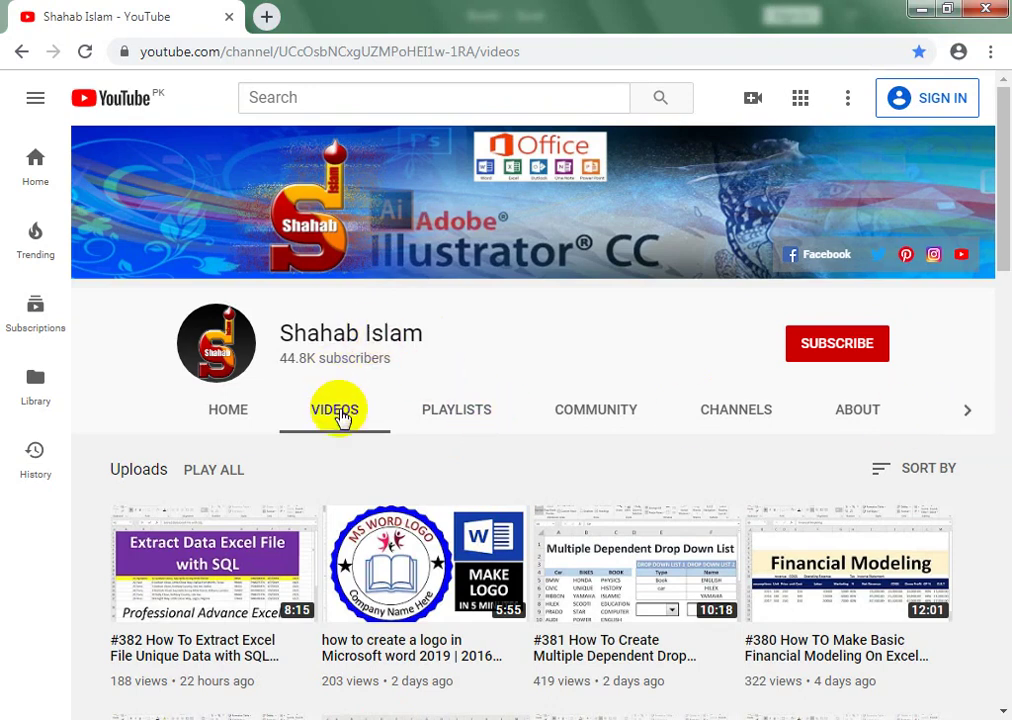
left_click(966, 409)
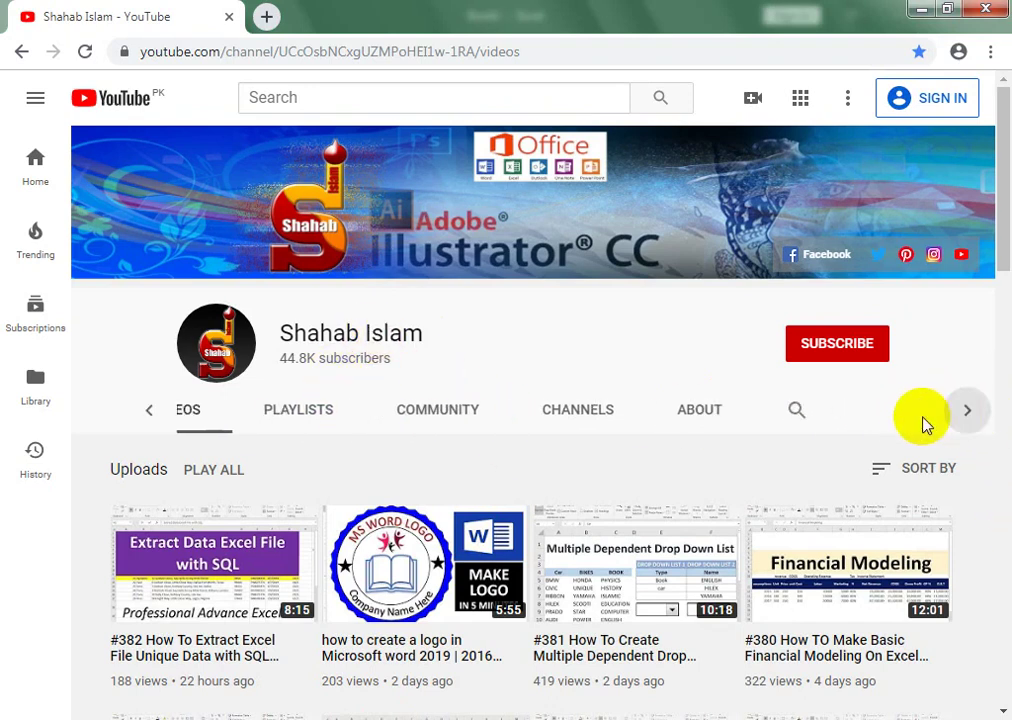
left_click(796, 409)
type("ATTE")
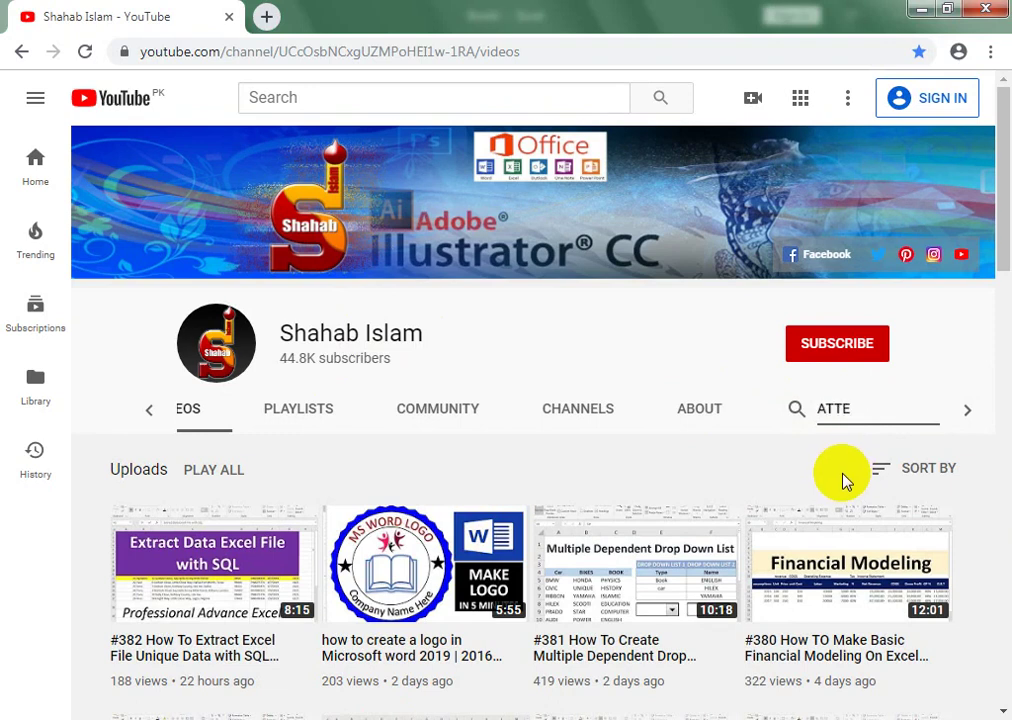
type("NDANCE")
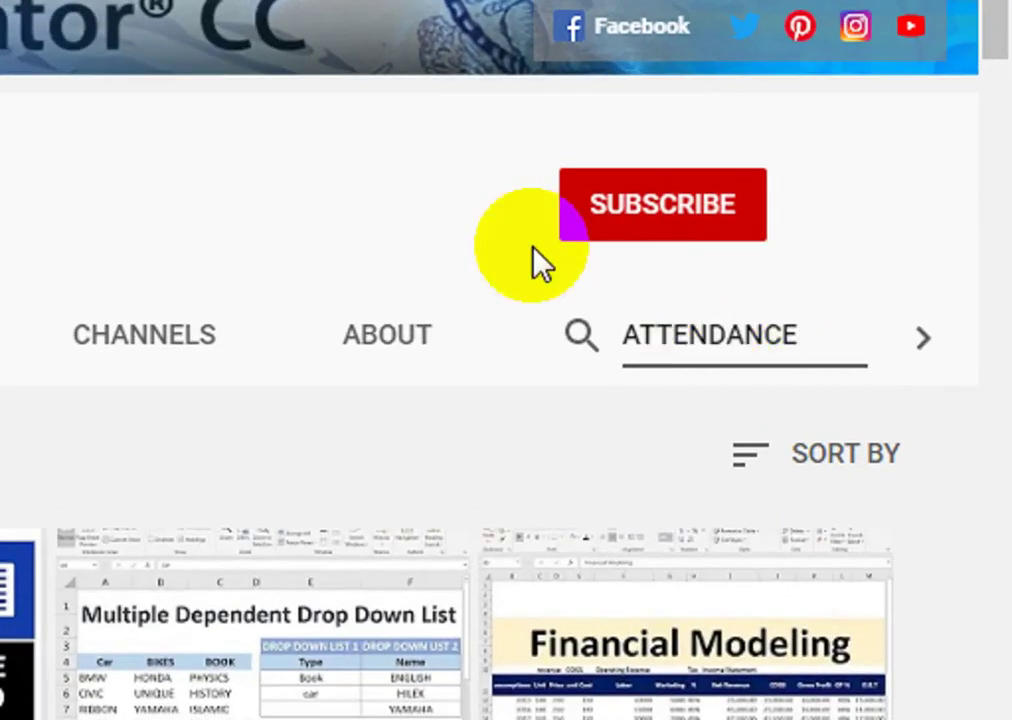
left_click(580, 334)
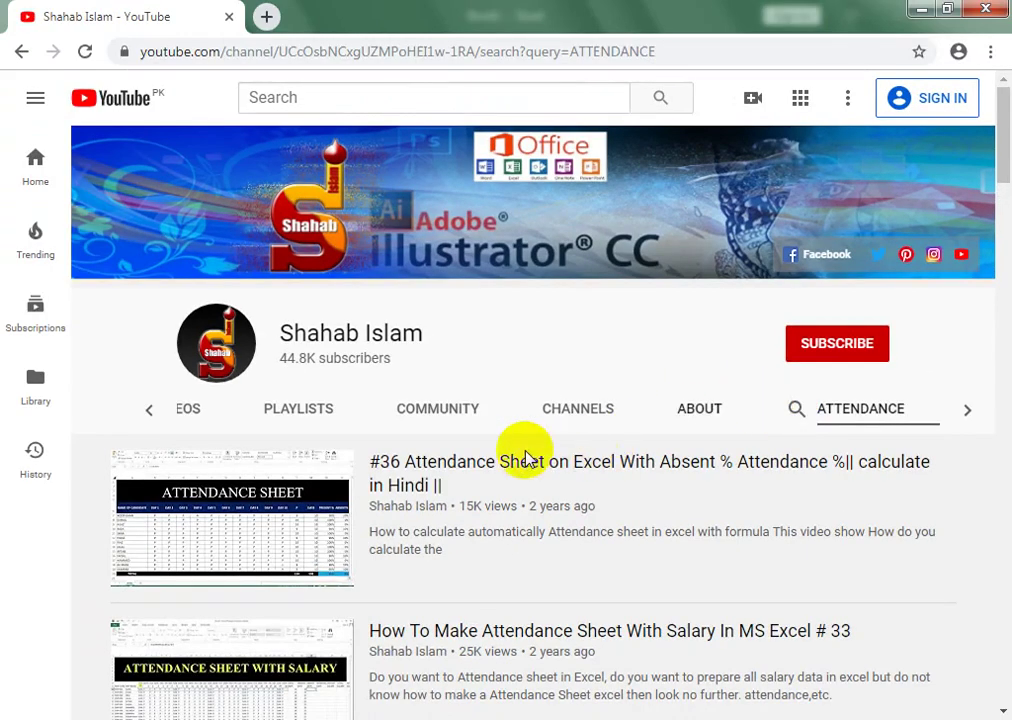
- Look through the channel's attendance sheet video results
scroll(1005, 127, "down", 2)
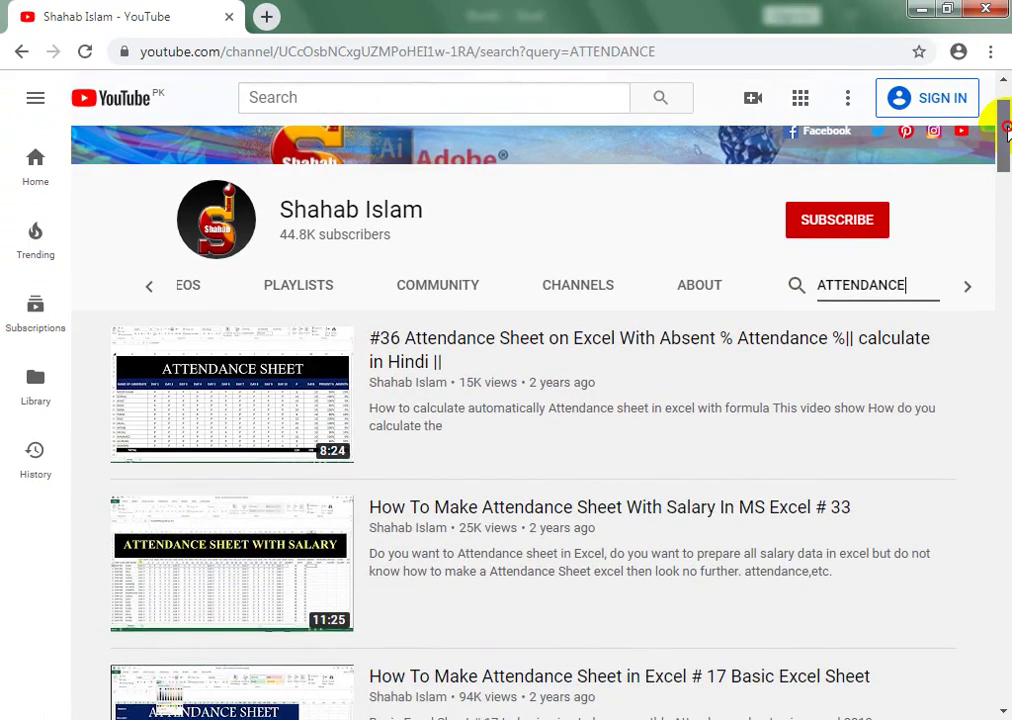
left_click_drag(1005, 127, 996, 11)
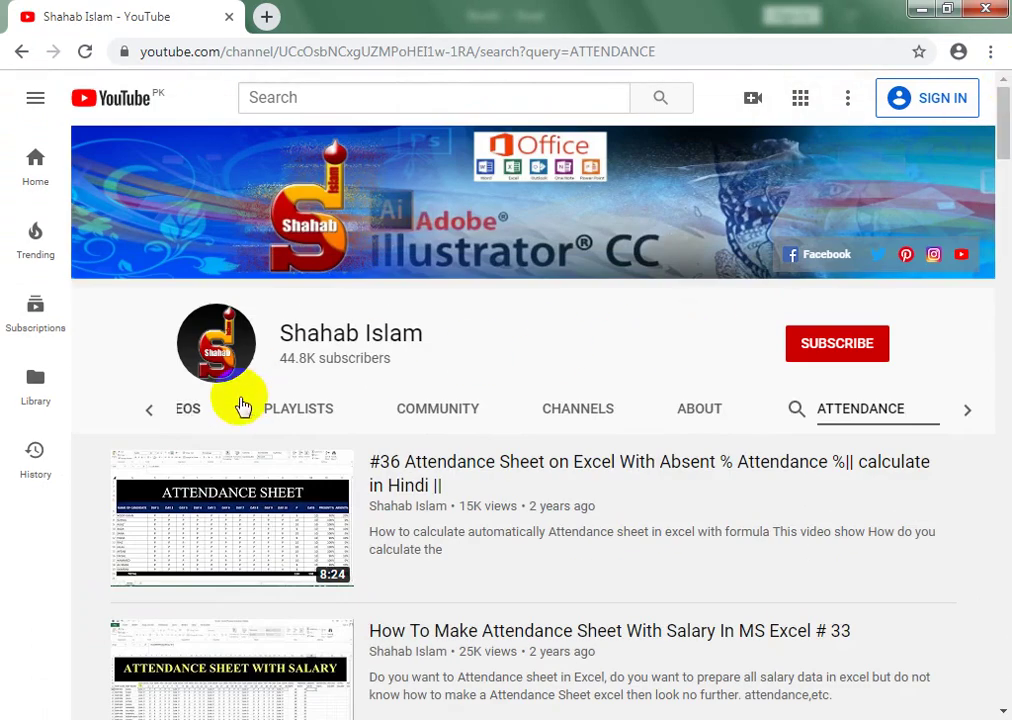
left_click(148, 409)
left_click(283, 422)
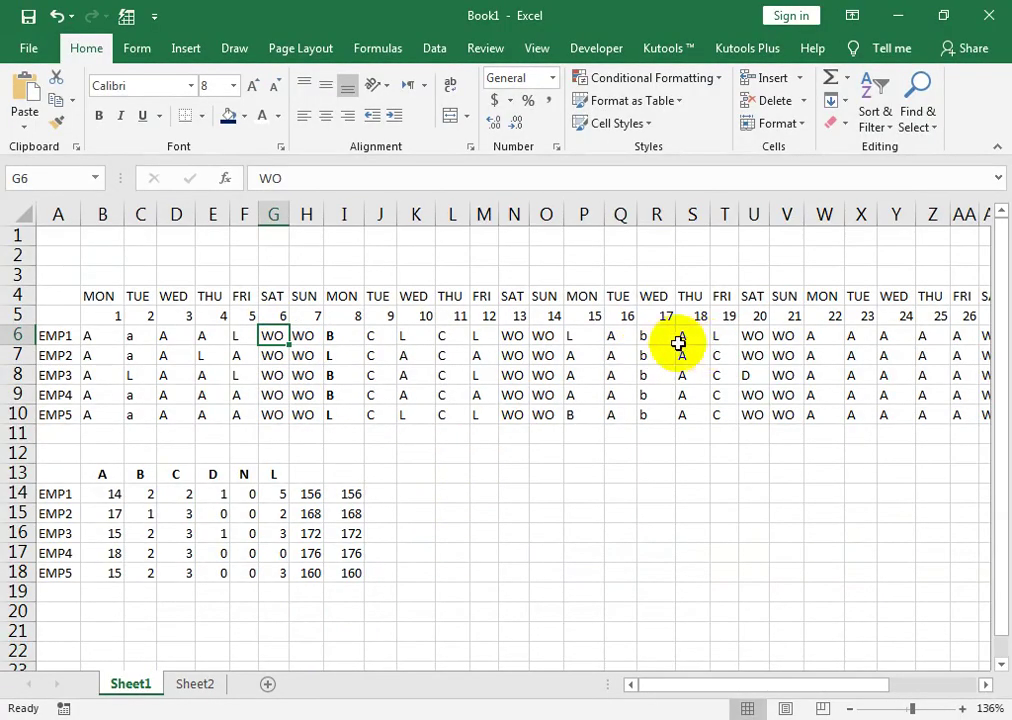
- Switch back to the Excel workbook and check the schedule's day columns through the 31st and the cells beside it
left_click(784, 316)
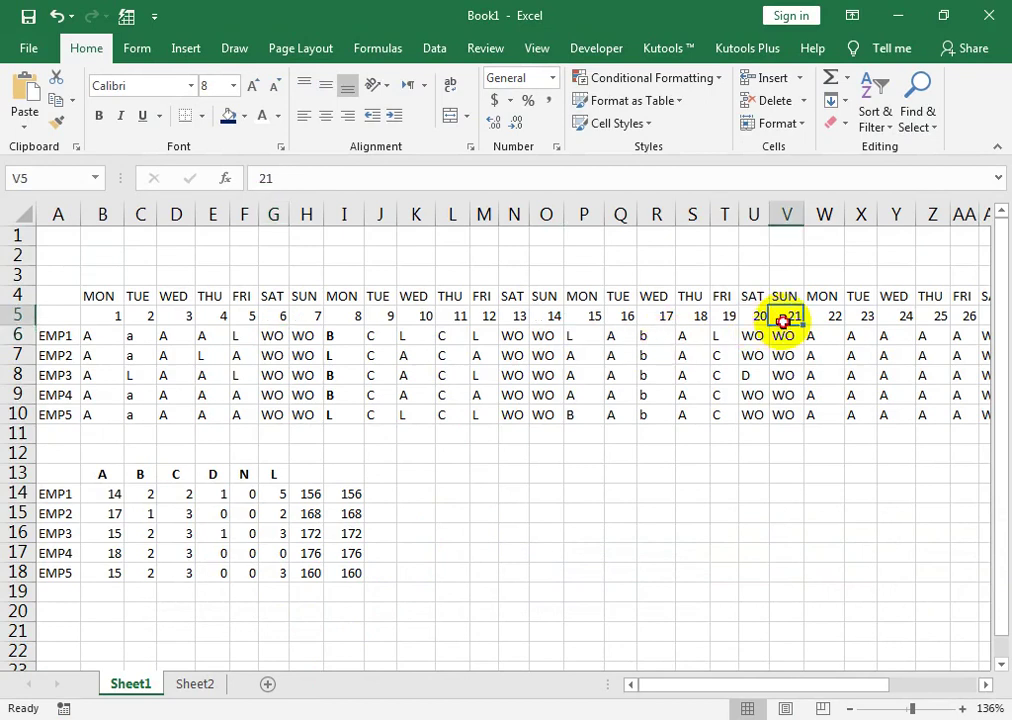
left_click_drag(888, 335, 910, 335)
left_click(950, 316)
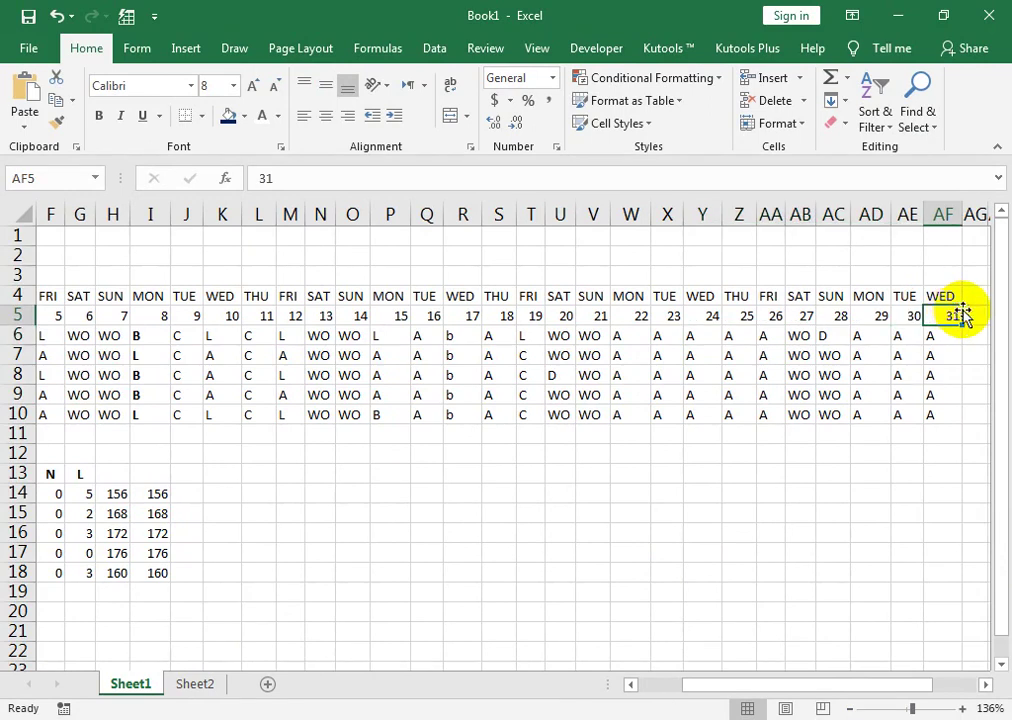
left_click(972, 296)
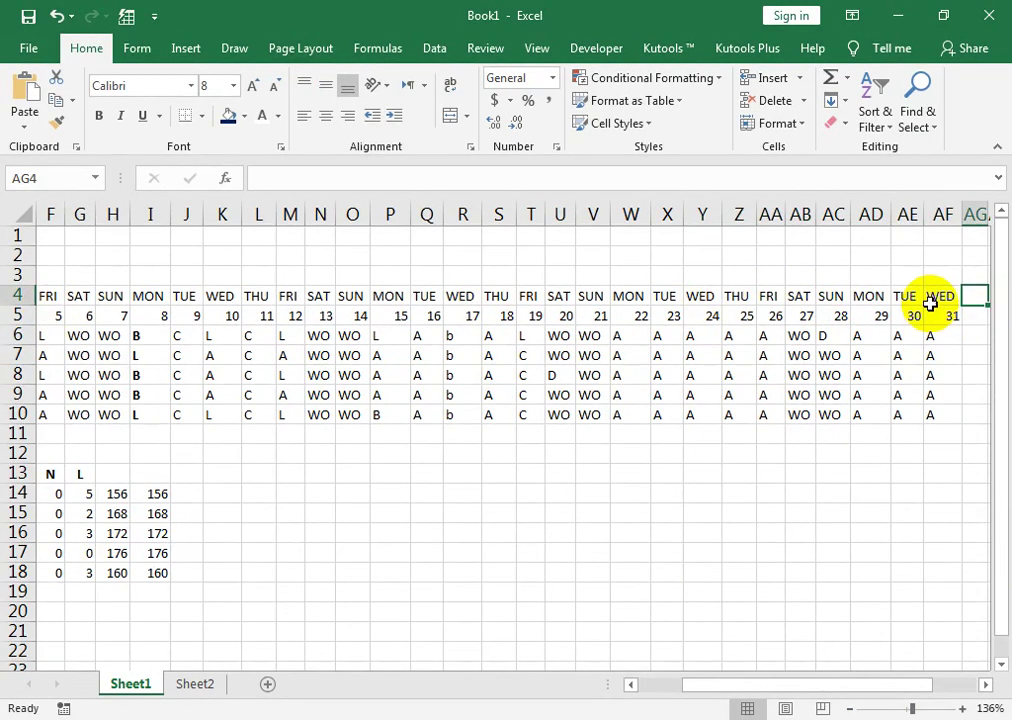
left_click(984, 334)
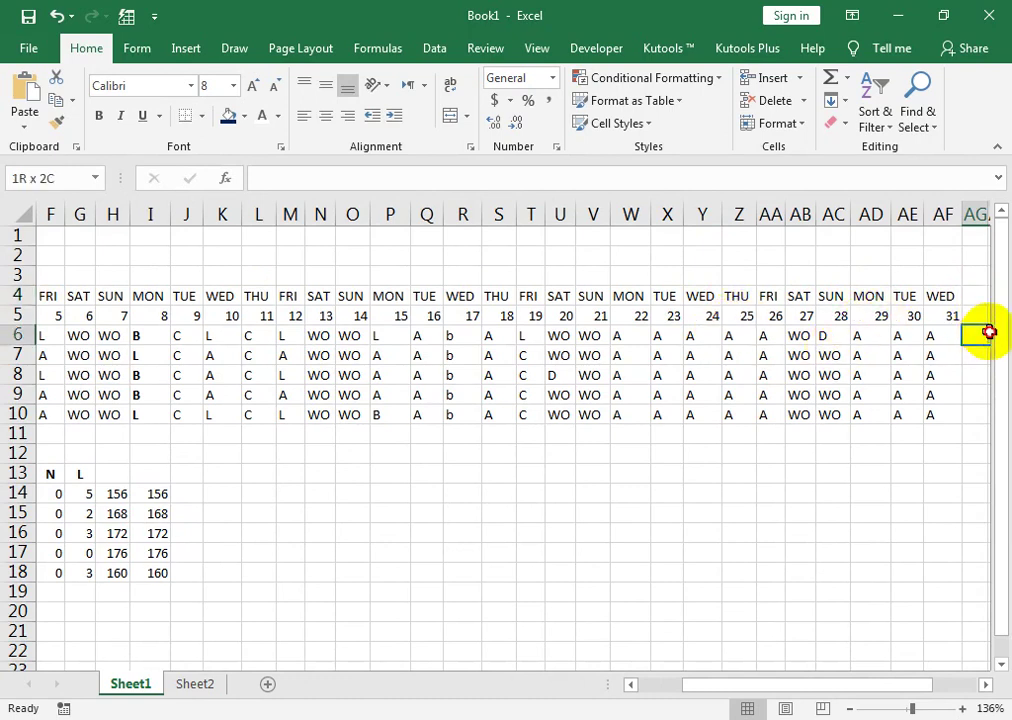
left_click_drag(955, 320, 970, 316)
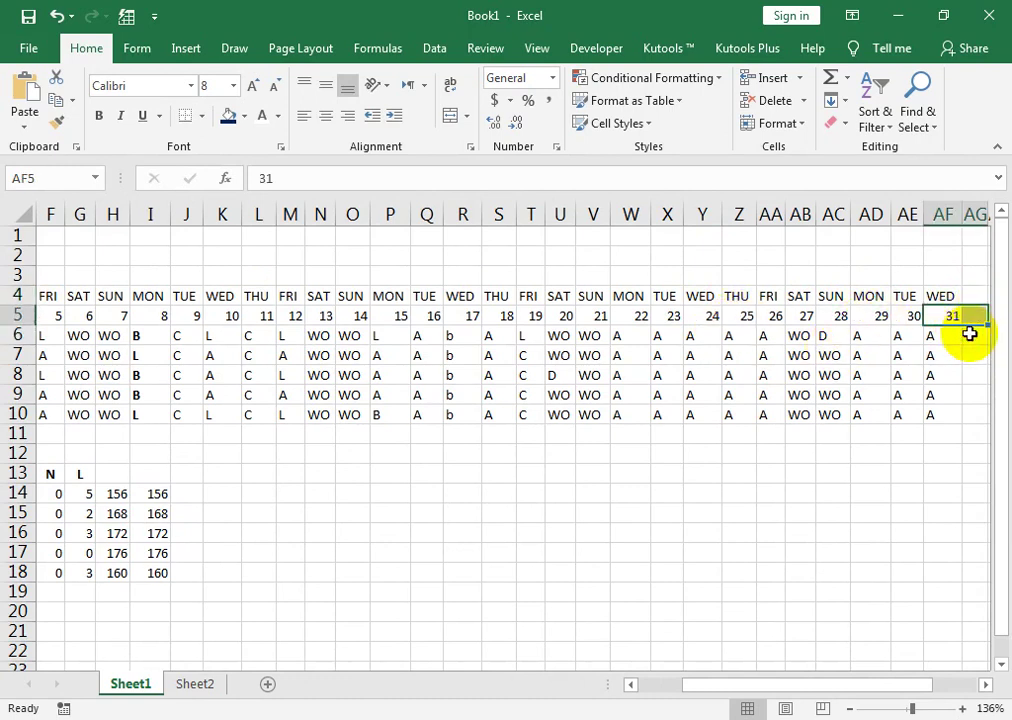
- Copy the shift code headers A, B, C, D, N and L from B13:G13 into AG5:AL5, beside day 31
left_click_drag(162, 614, 11, 549)
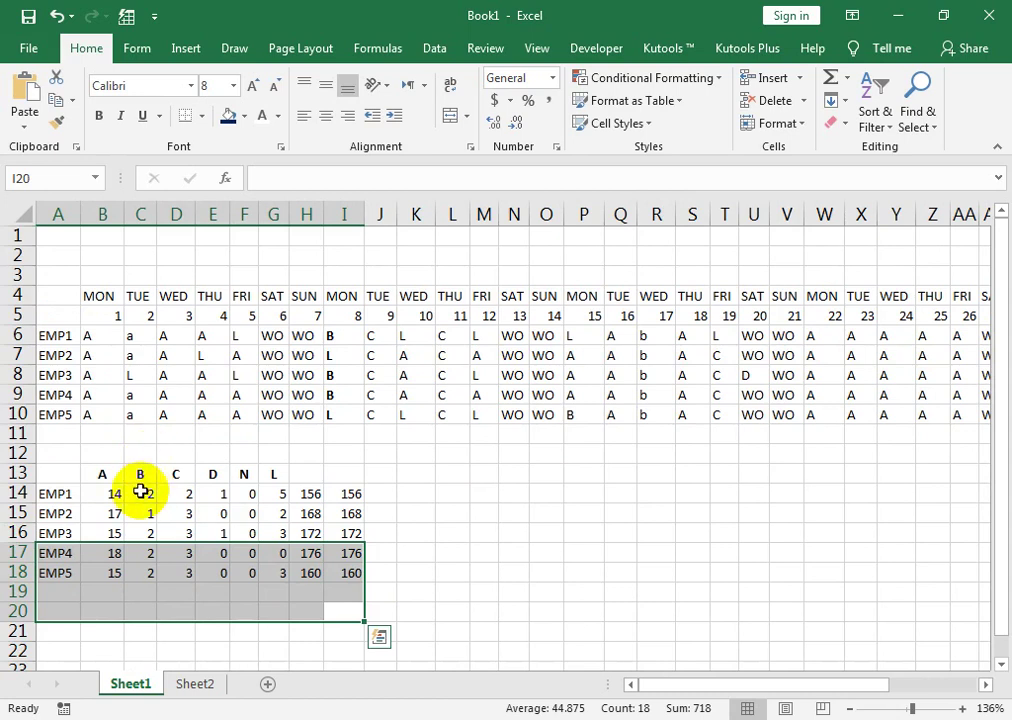
left_click_drag(102, 474, 280, 473)
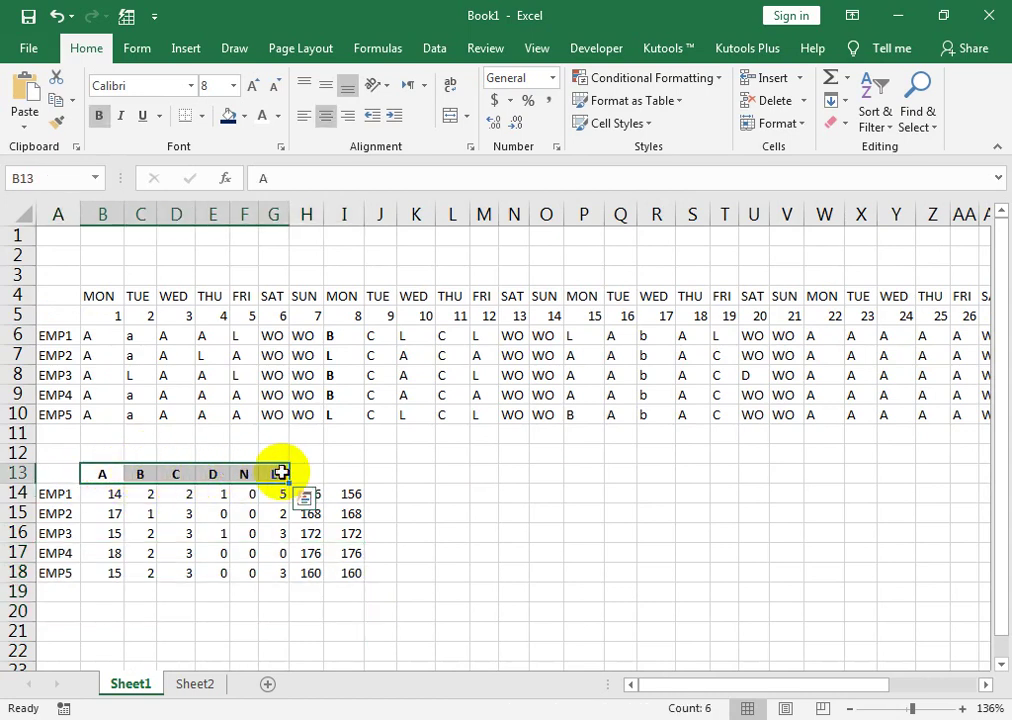
left_click_drag(599, 450, 987, 450)
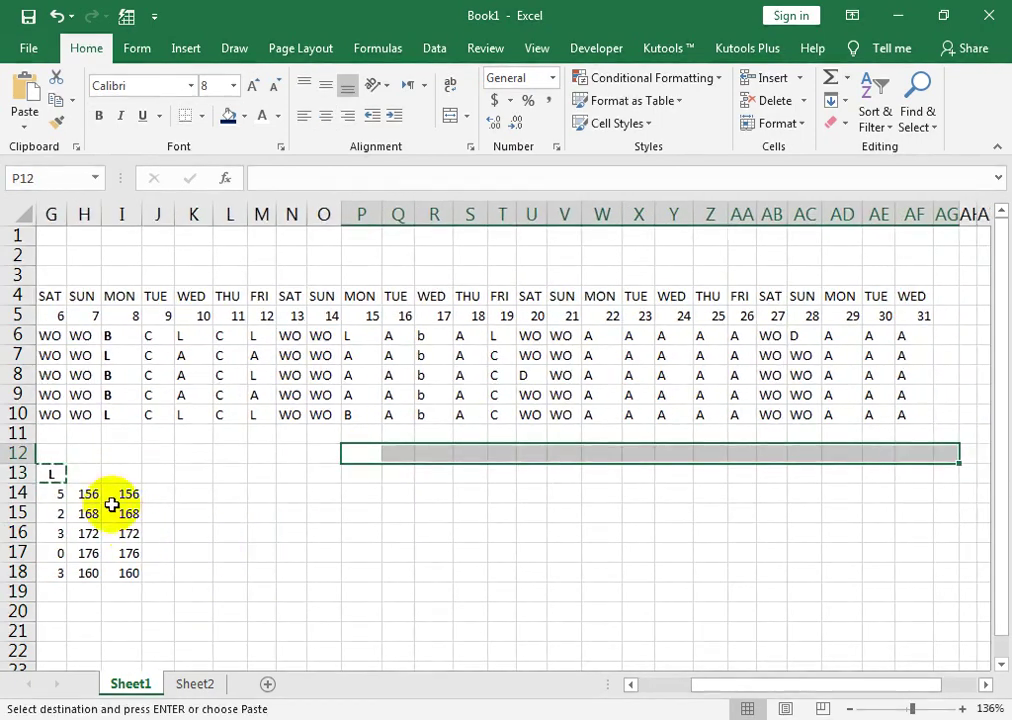
left_click(937, 318)
key("Right")
key("Right")
key("Right")
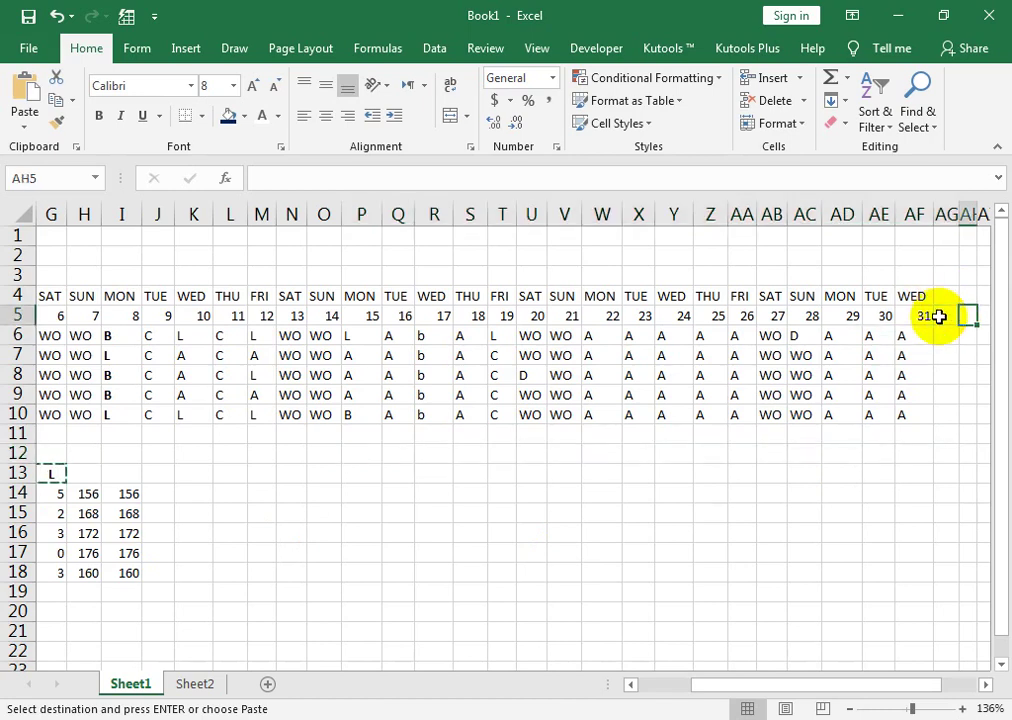
key("Right")
key("Right")
key("Right")
key("Left")
key("Left")
key("Left")
key("Left")
key("Left")
key("Left")
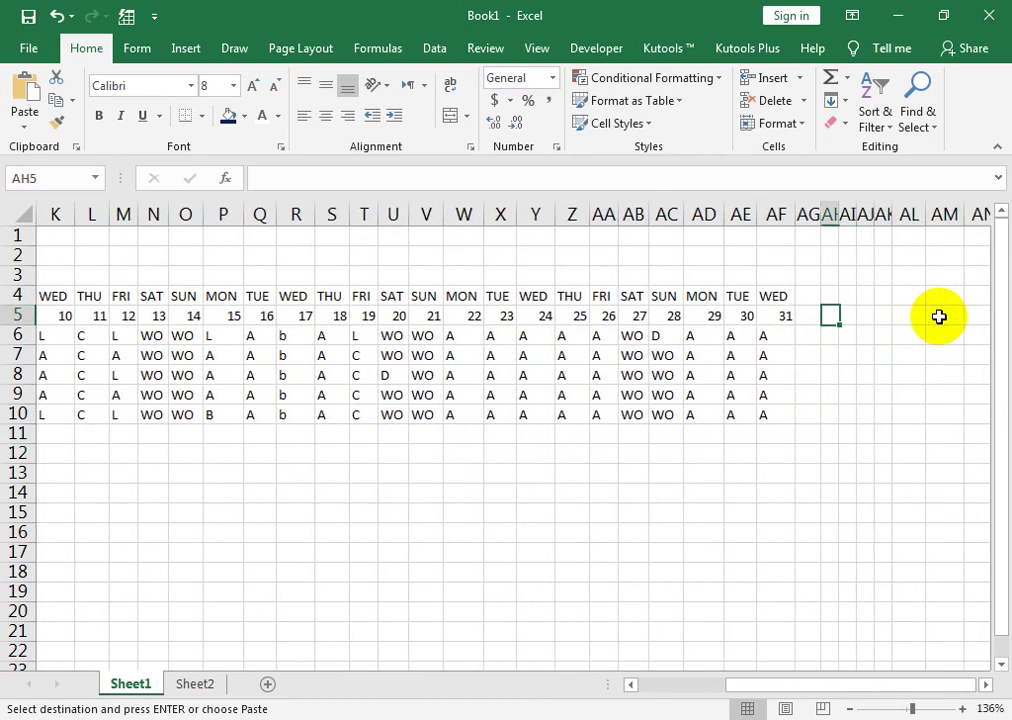
type("A\tB\tC\tD\tN\tL")
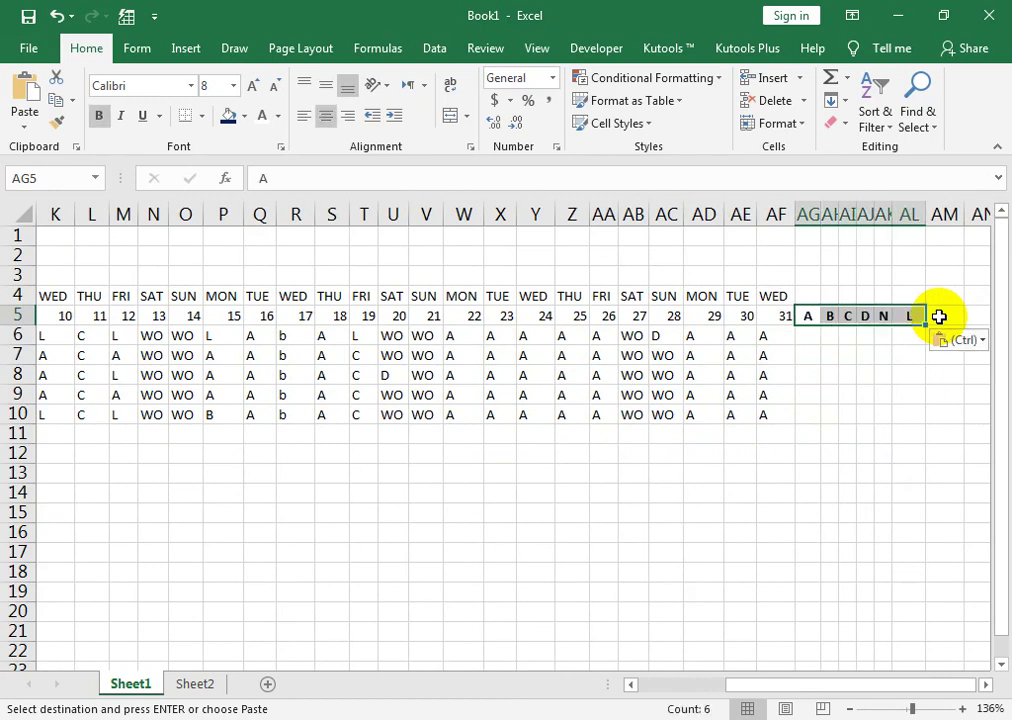
- Start a COUNTIF formula in AG6 under the A header, with its range beginning at AF6
key("Down")
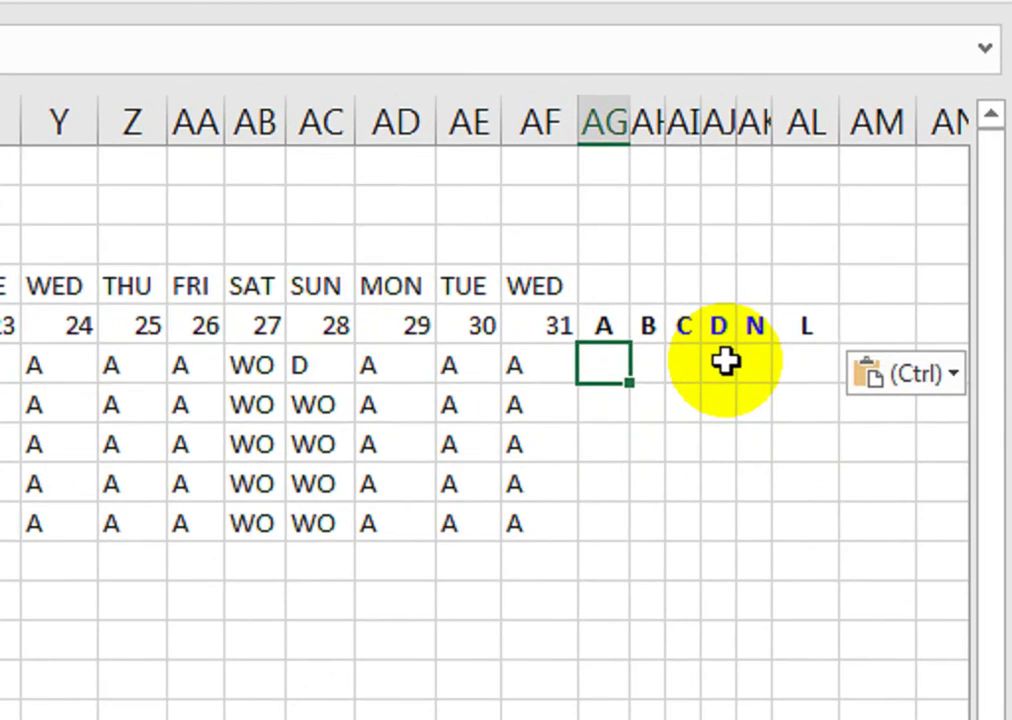
type("=COUNTIF")
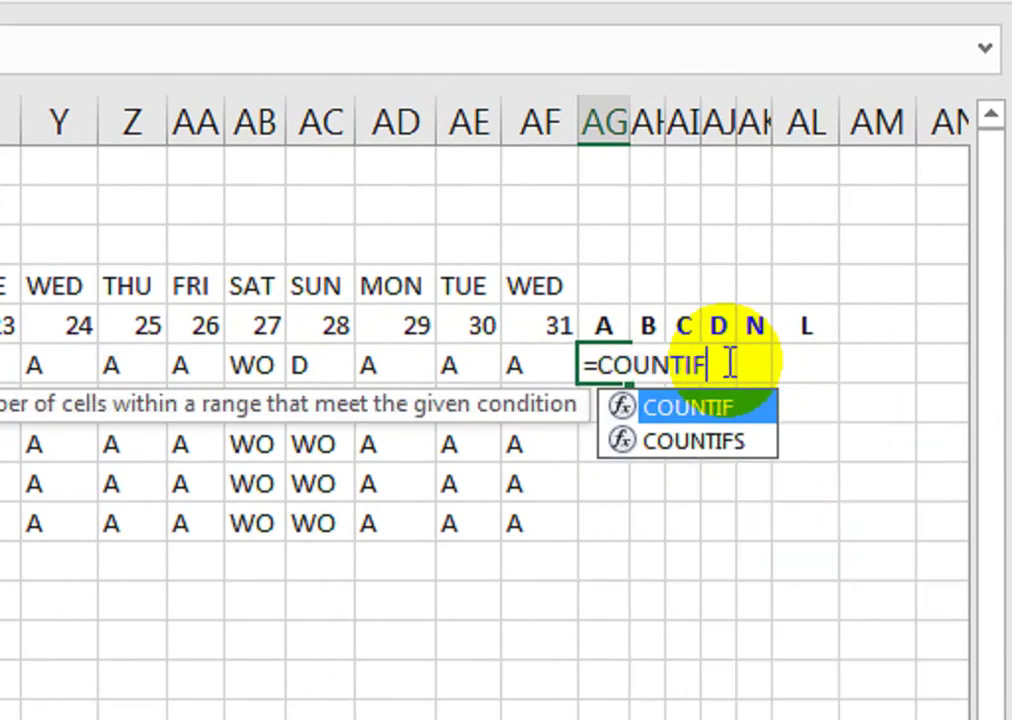
type("(")
key("Left")
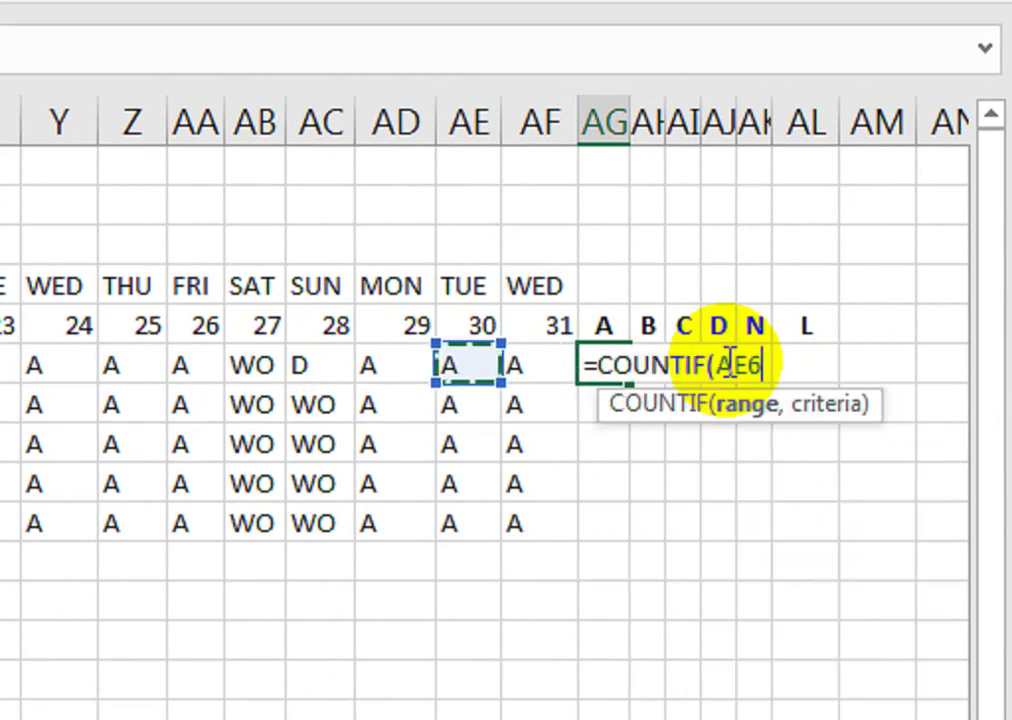
key("shift+Right")
key("Right")
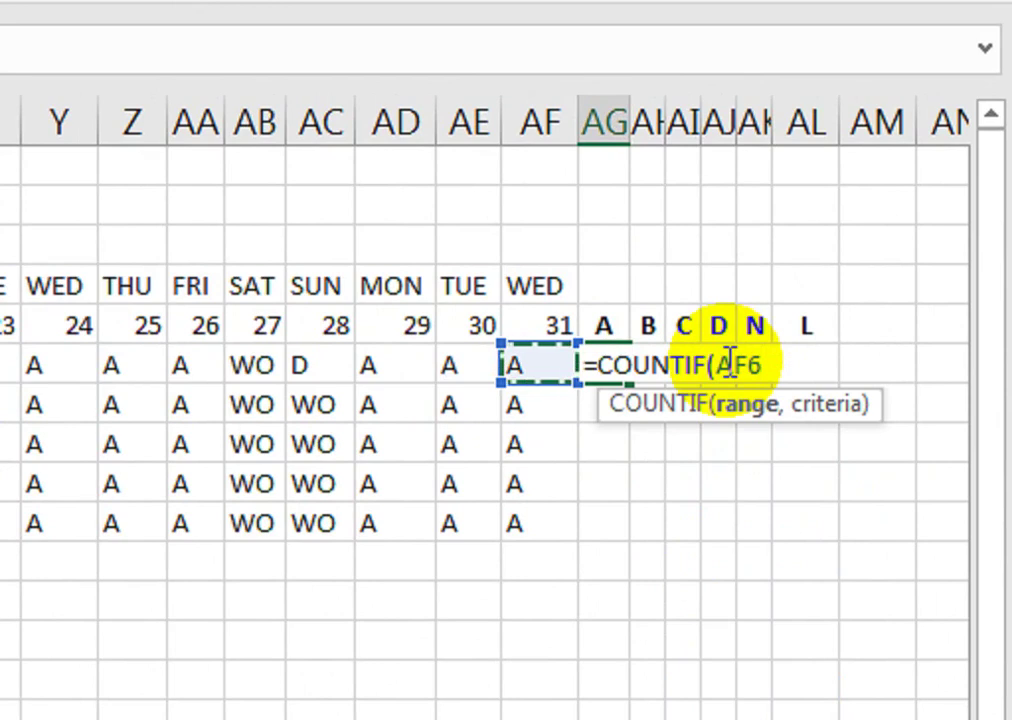
- Extend the COUNTIF range in AG6 across EMP1's whole month to cover B6:AF6
key("shift+Left")
key("shift+Left")
key("shift+Left")
key("shift+Left")
key("shift+Left")
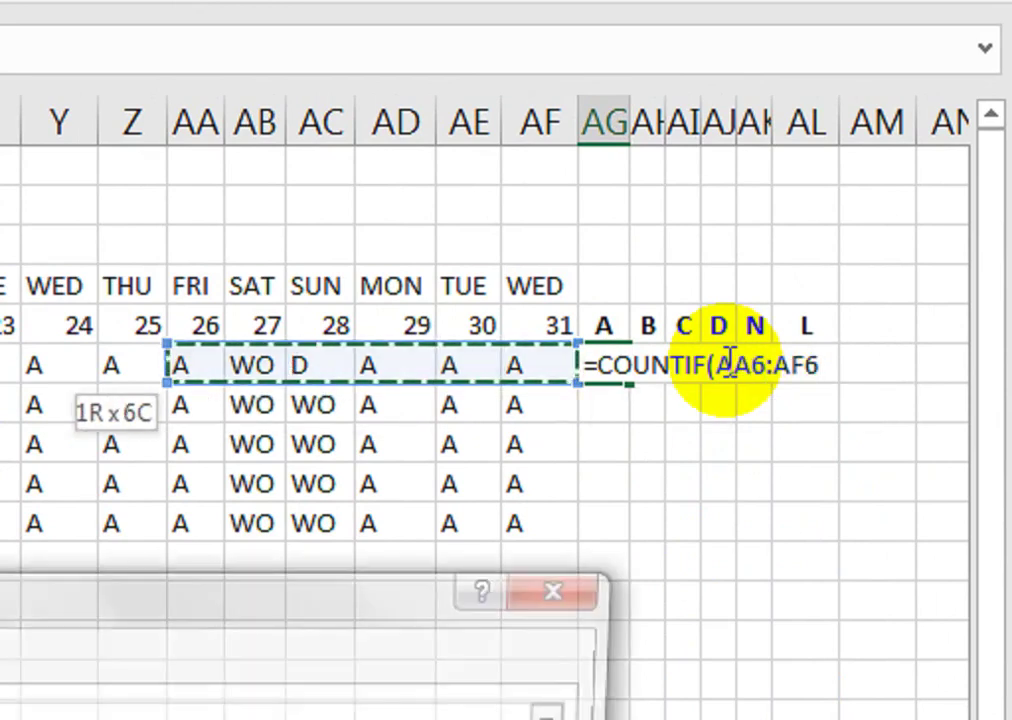
key("Escape")
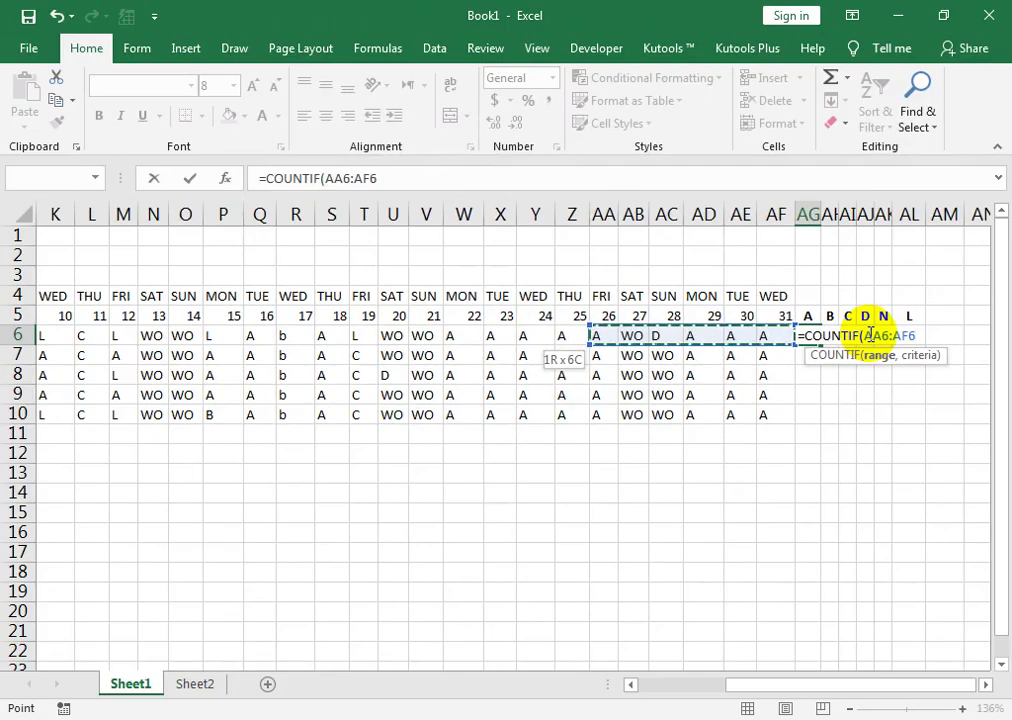
key("shift+Left")
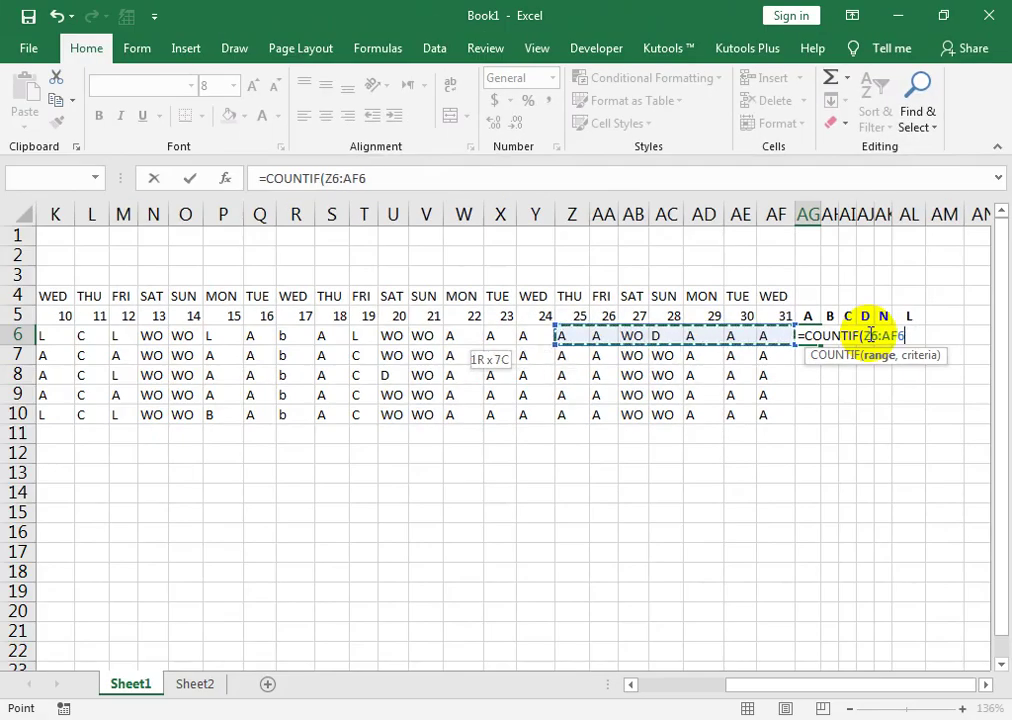
key("shift+Left")
key("shift+Left")
key("shift+Left")
key("shift+Left")
key("shift+Left")
key("shift+Left")
key("shift+Left")
key("shift+Left")
key("shift+Left")
key("shift+Left")
key("shift+Left")
key("shift+Left")
key("shift+Left")
key("shift+Left")
key("shift+Left")
key("shift+Left")
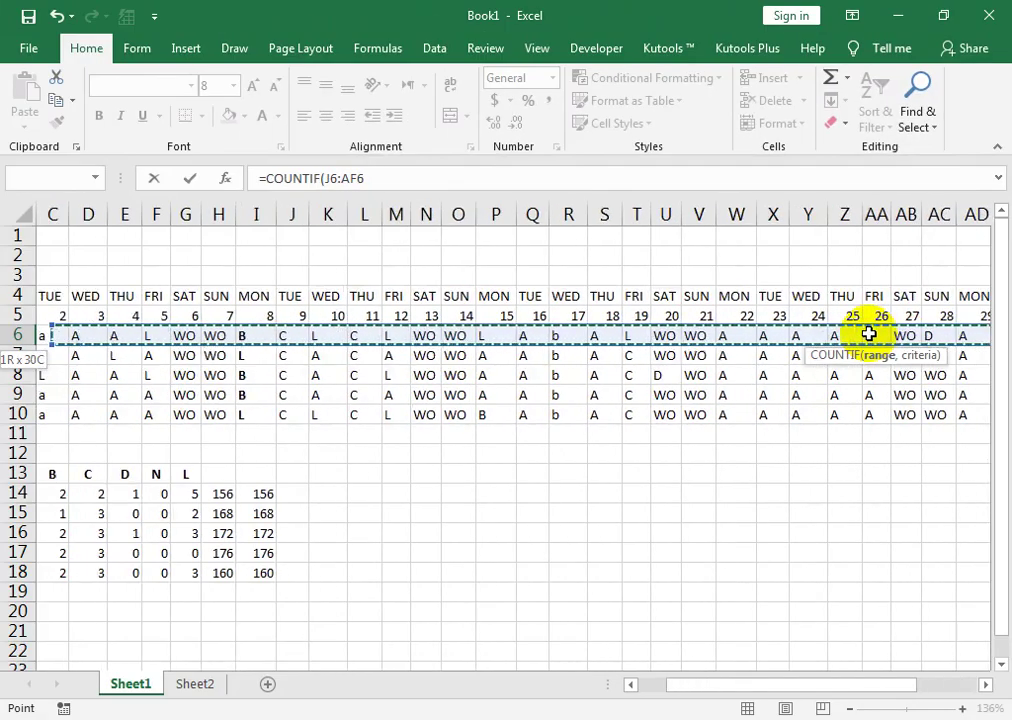
key("shift+Left")
key("shift+Left")
key("shift+Left")
key("shift+Left")
key("shift+Left")
key("shift+Left")
key("shift+Left")
key("shift+Left")
key("shift+Left")
key("shift+Right")
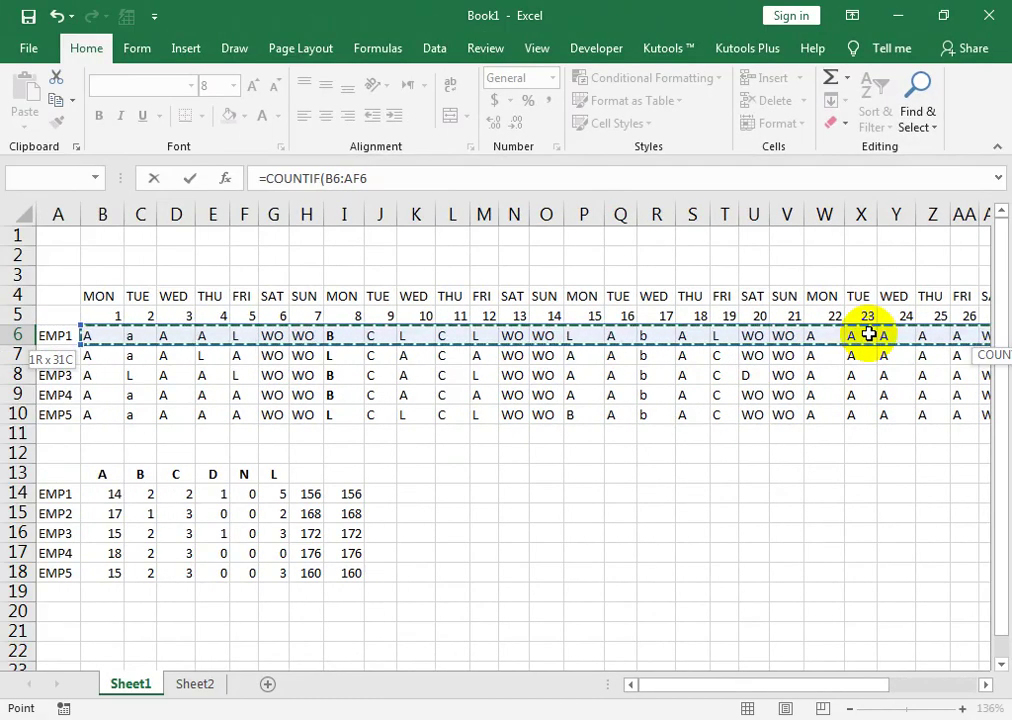
- Make the range absolute as $B$6:$AF$6, add AG5 as the criteria, and enter the COUNTIF formula in AG6
key("F4")
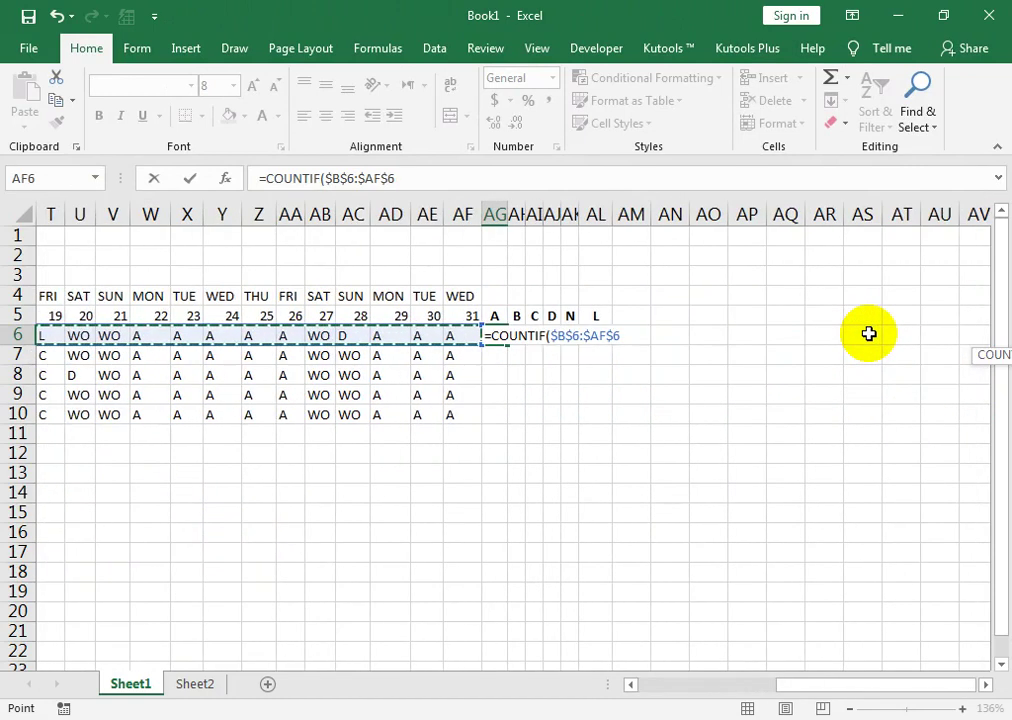
type(",AG5")
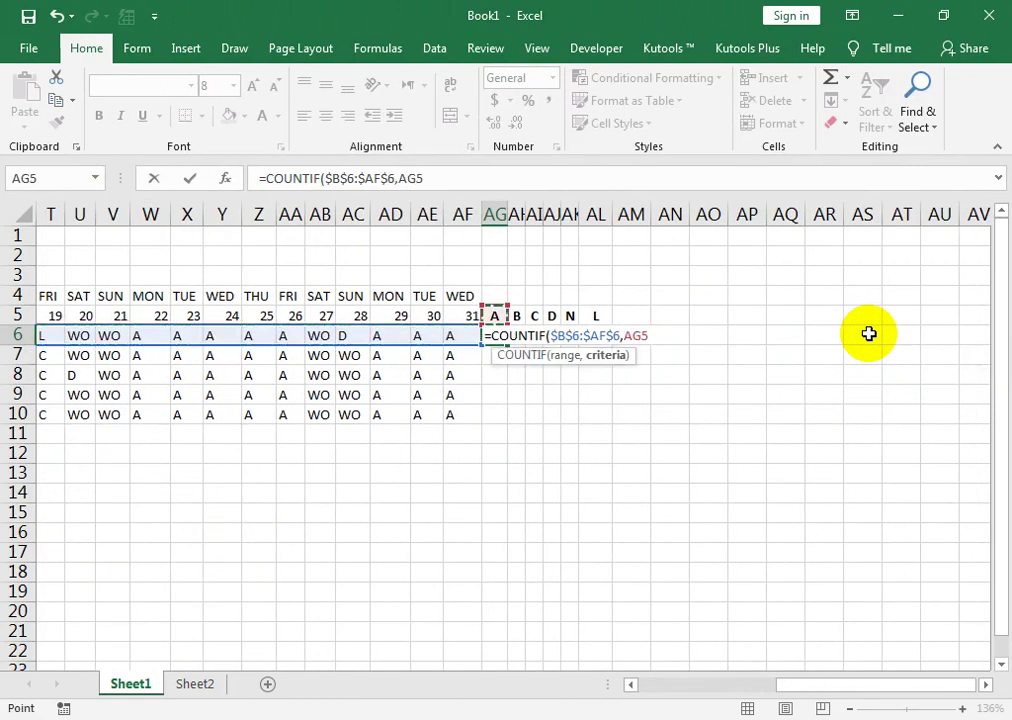
type(")")
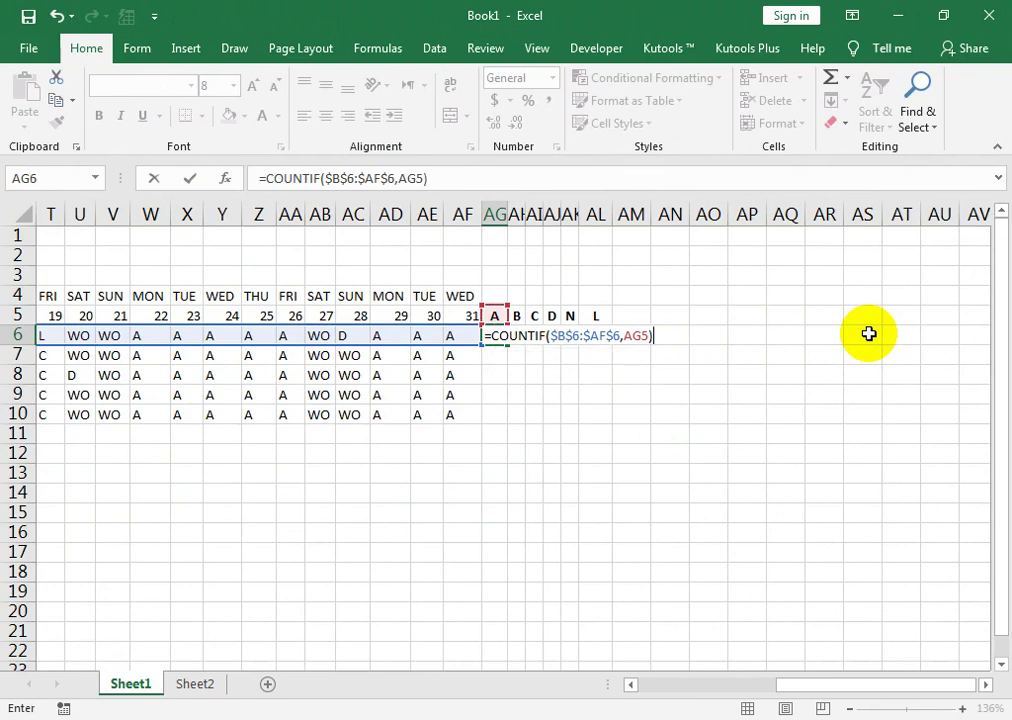
key("Return")
key("Up")
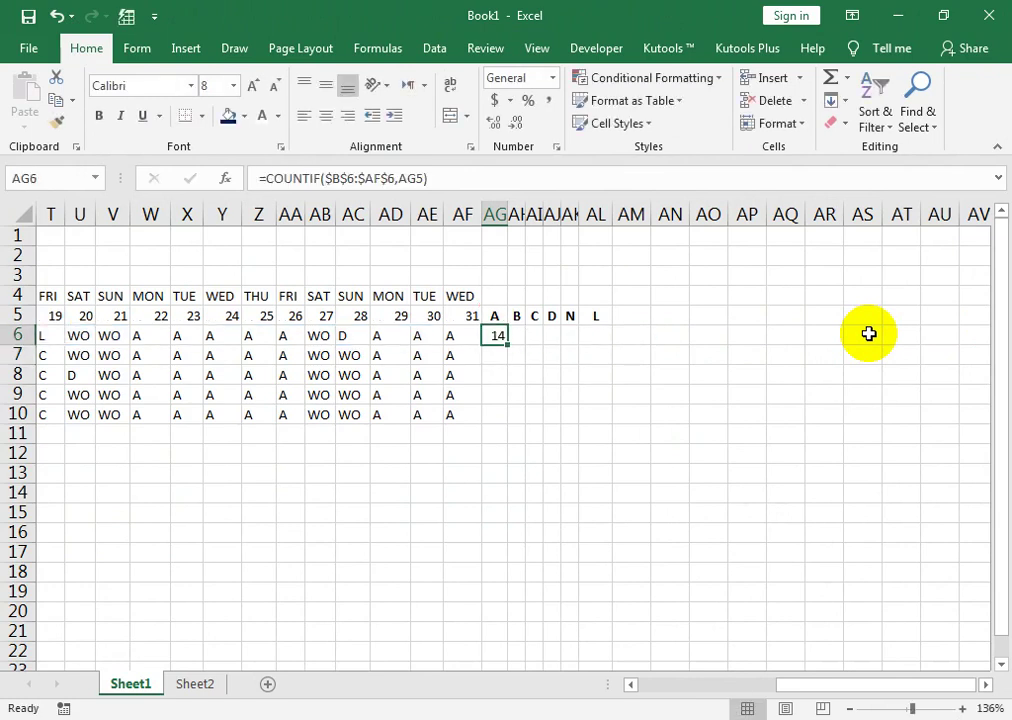
- Fill the COUNTIF formula with its absolute range from AG6 down to AG10
key("shift+Down")
key("shift+Down")
key("shift+Down")
key("shift+Down")
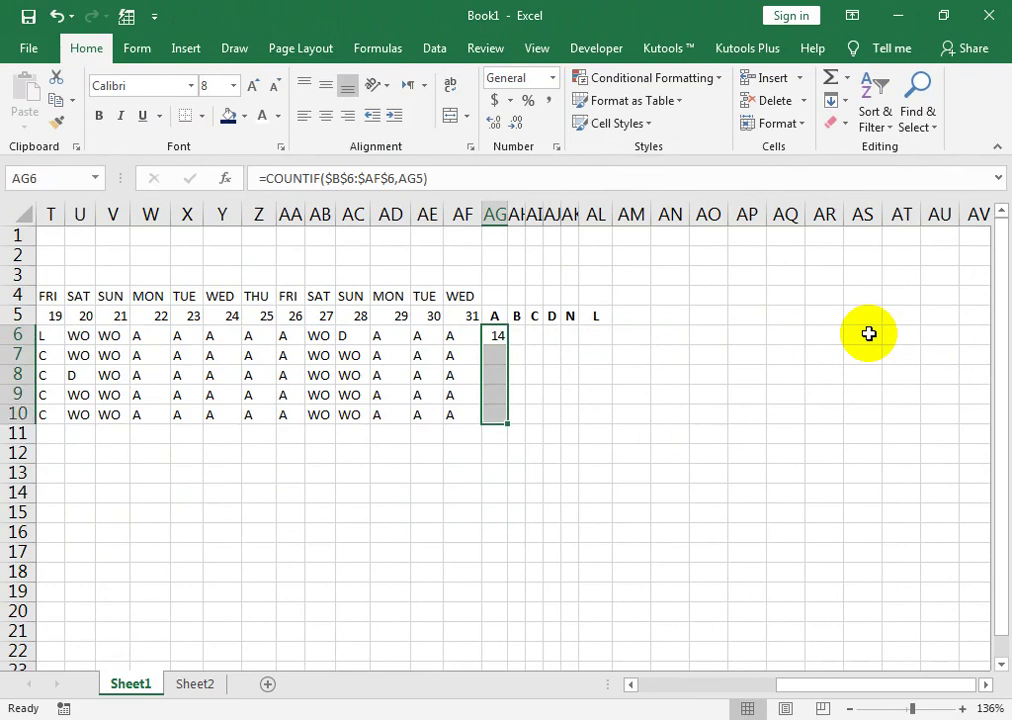
key("ctrl+d")
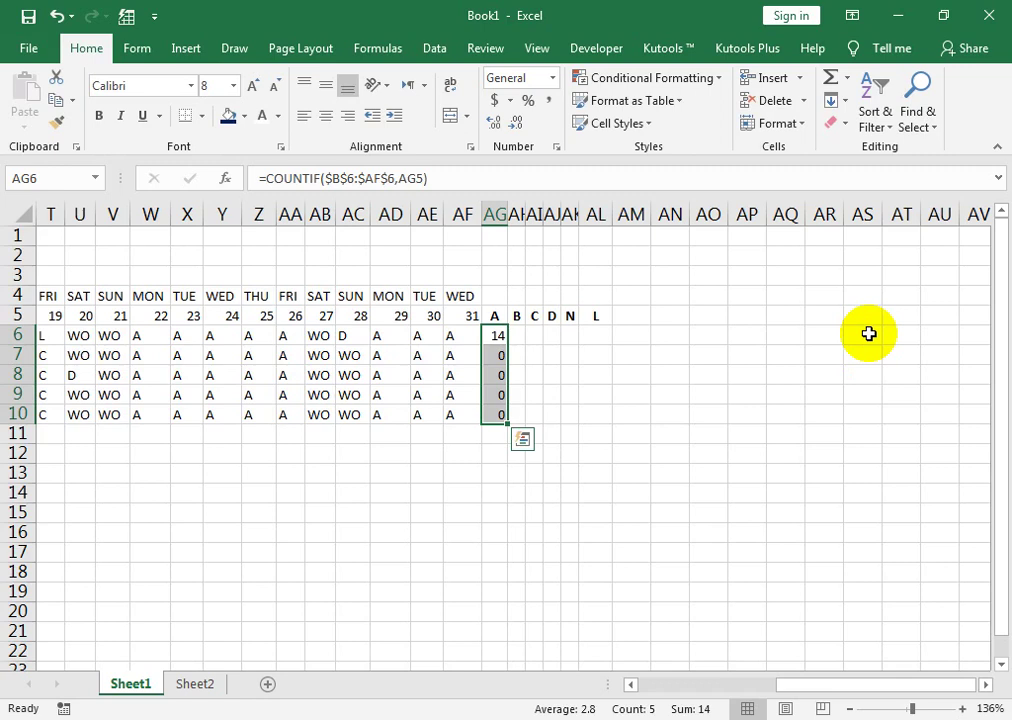
- Edit the COUNTIF formula in AG6 so its range is fully relative, B6:AF6
scroll(868, 333, "left", 5)
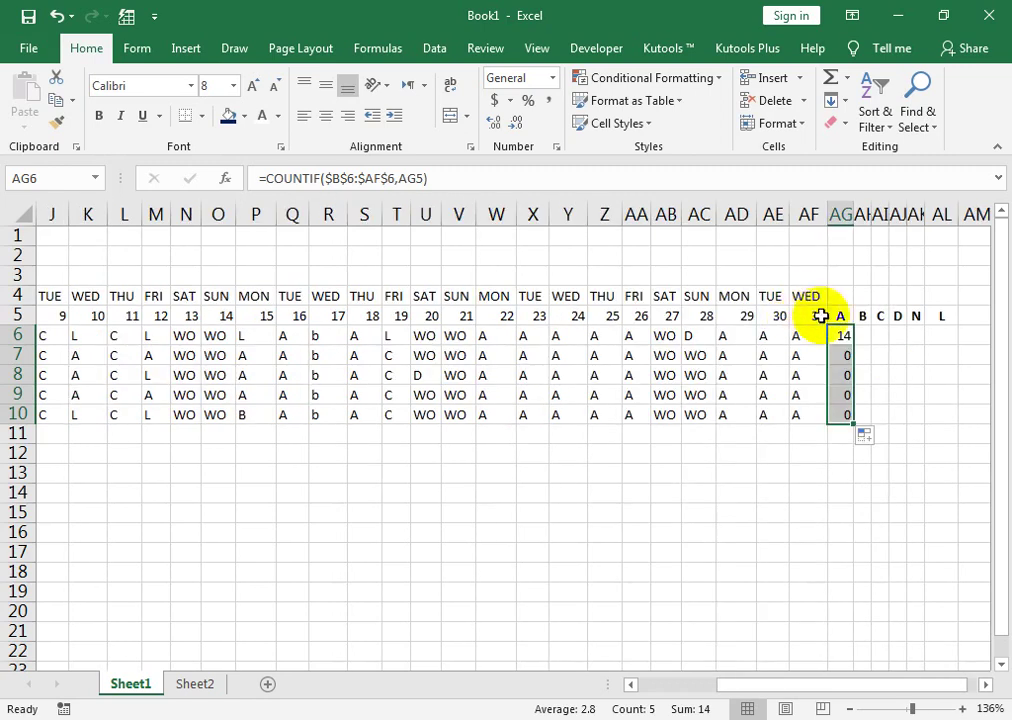
double_click(838, 336)
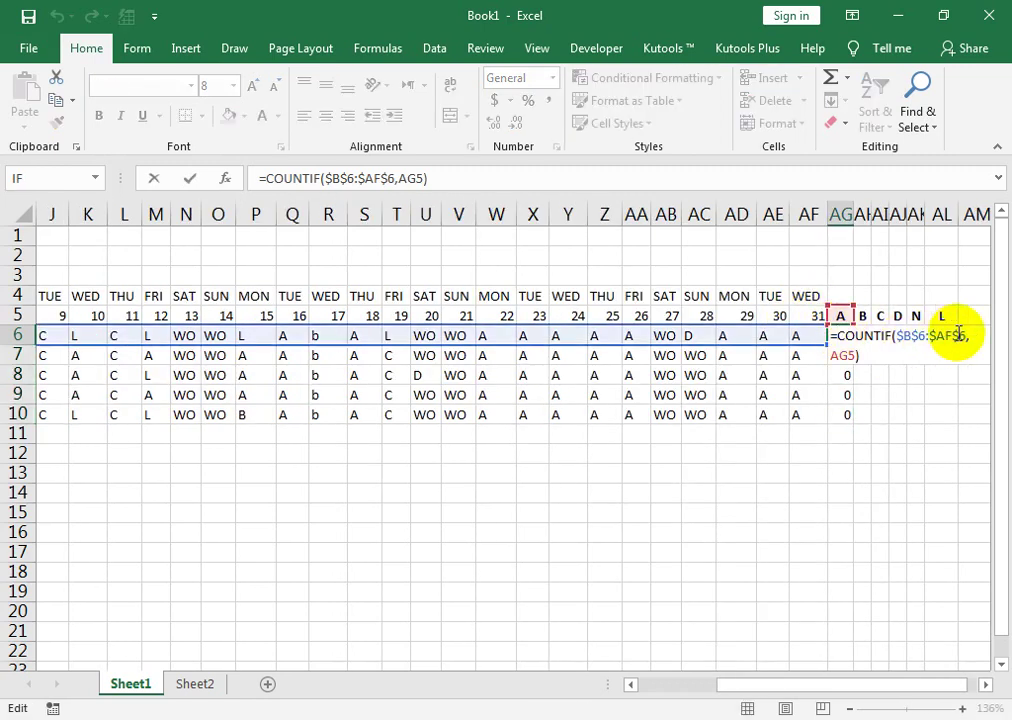
left_click_drag(967, 339, 900, 336)
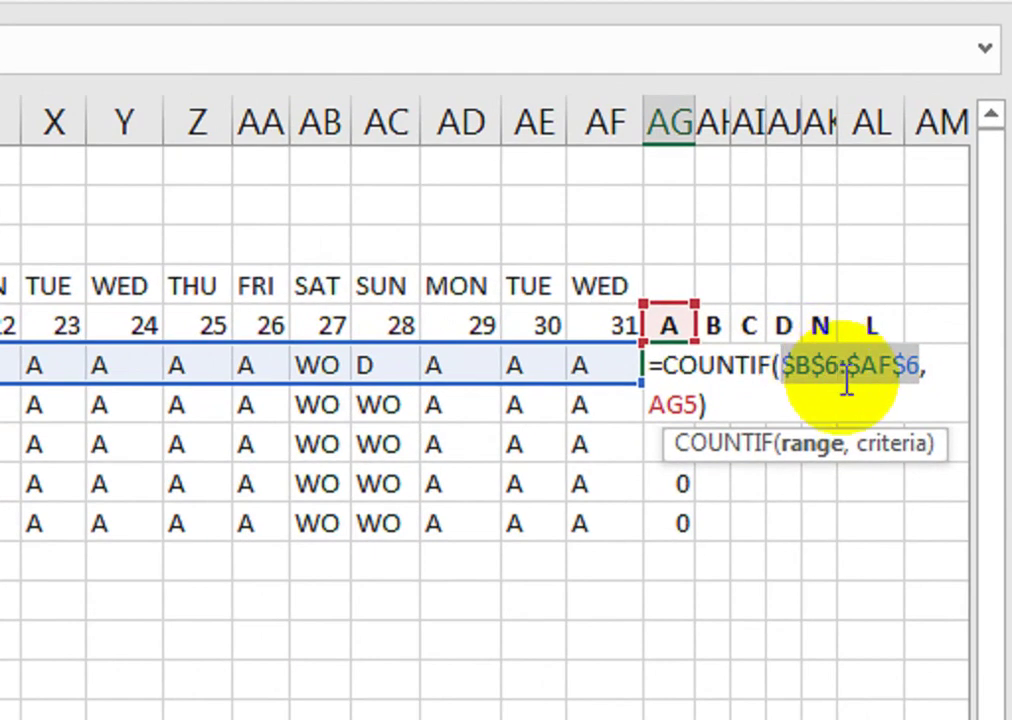
key("F4")
key("F4")
key("F4")
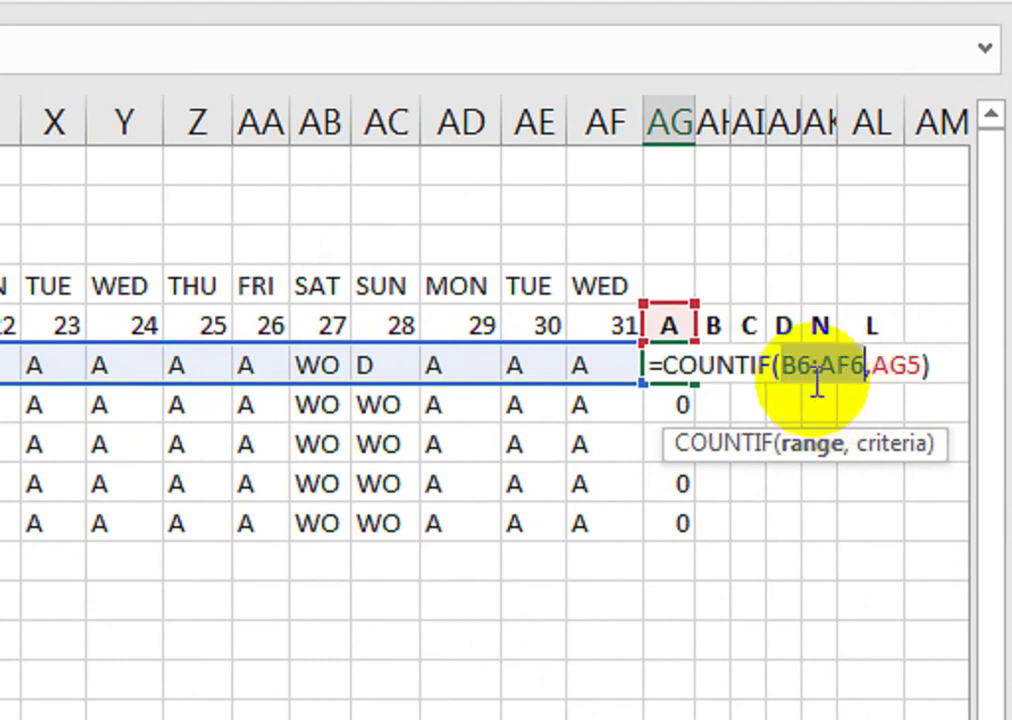
left_click(820, 376)
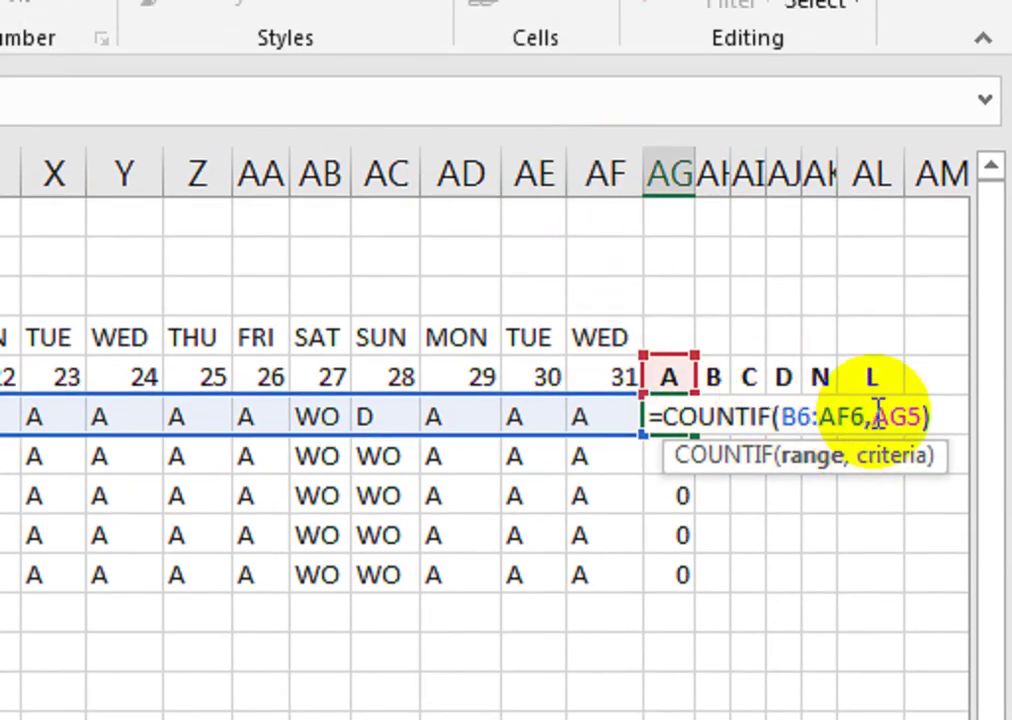
- Lock only the columns of the COUNTIF range in AG6, making it $B6:$AF6
left_click(850, 419)
left_click_drag(800, 425, 776, 418)
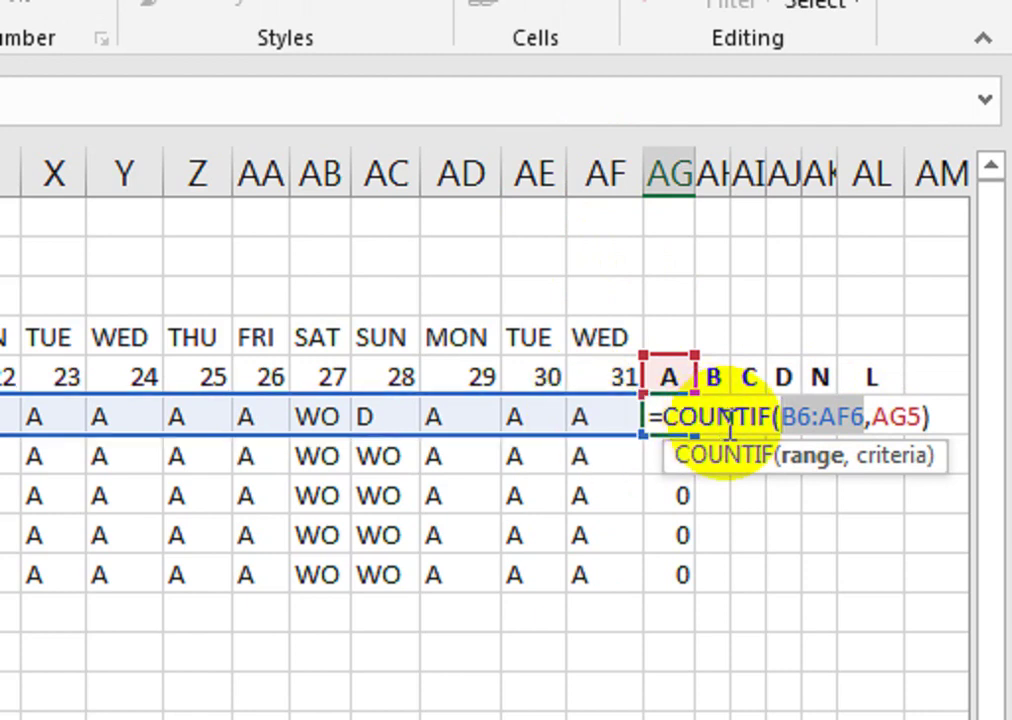
key("F4")
key("F4")
key("F4")
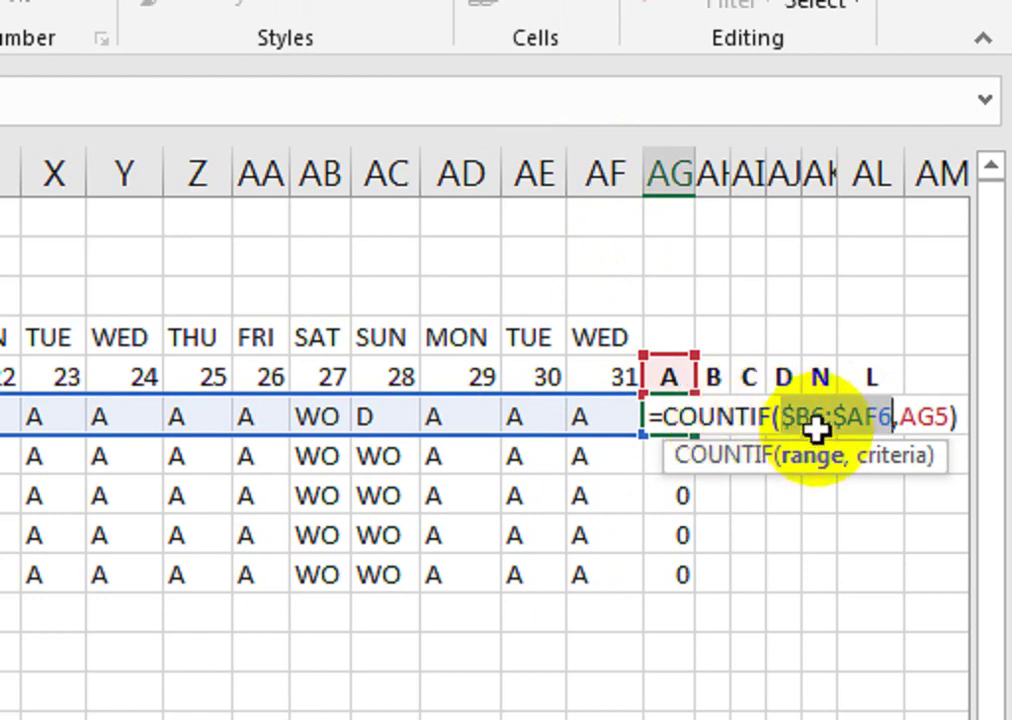
left_click(815, 427)
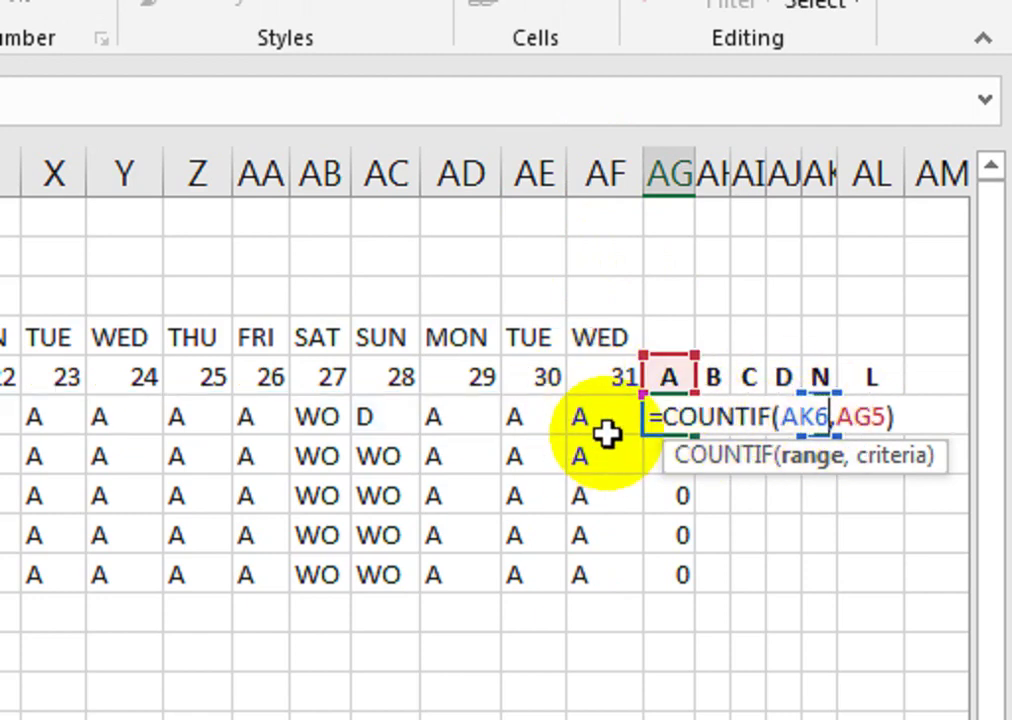
key("ctrl+z")
left_click(890, 418)
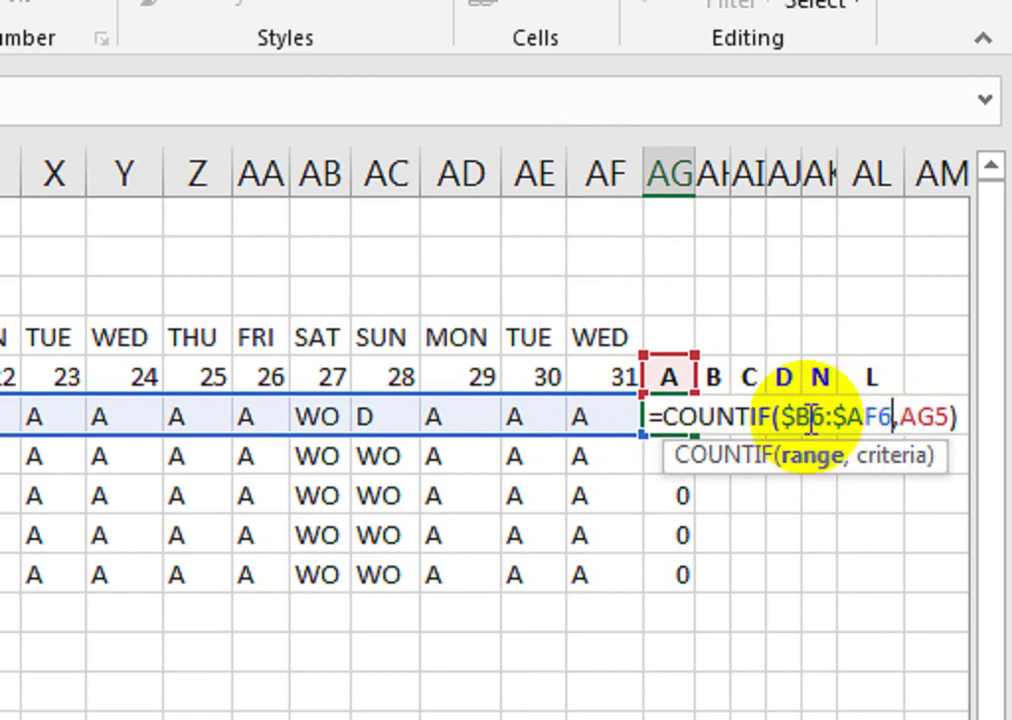
- Lock the row of the criteria reference in AG6 as AG$5 and enter the formula
left_click(935, 420)
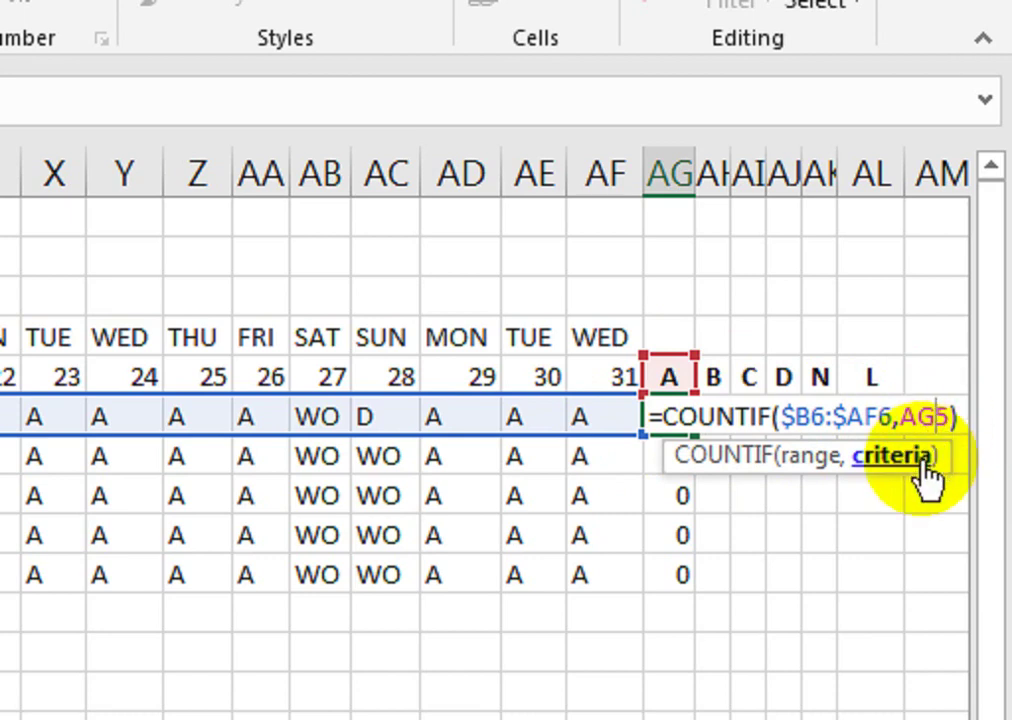
type("$")
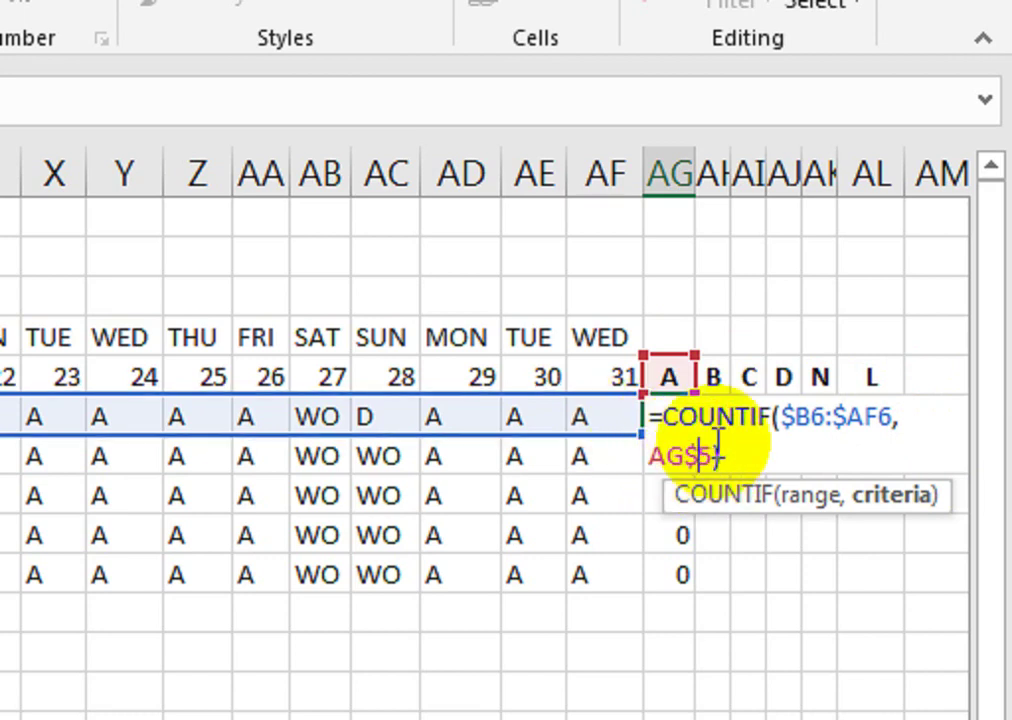
key("Return")
- Fill the corrected COUNTIF formula from AG6 down to row 10 and across to column AL
left_click(670, 412)
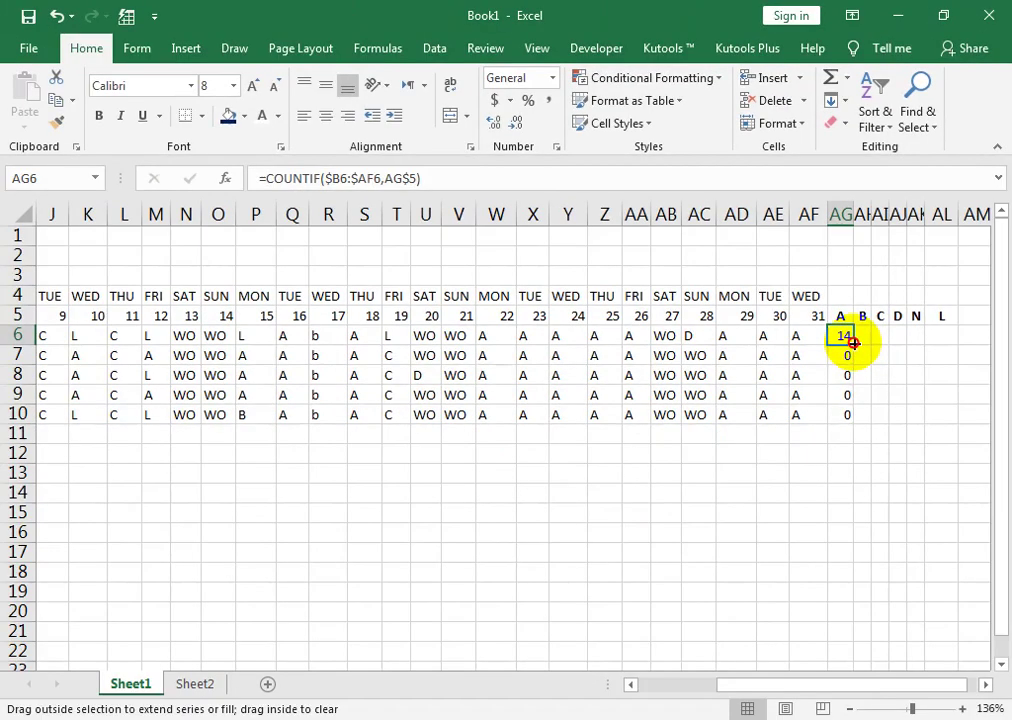
left_click_drag(697, 435, 699, 590)
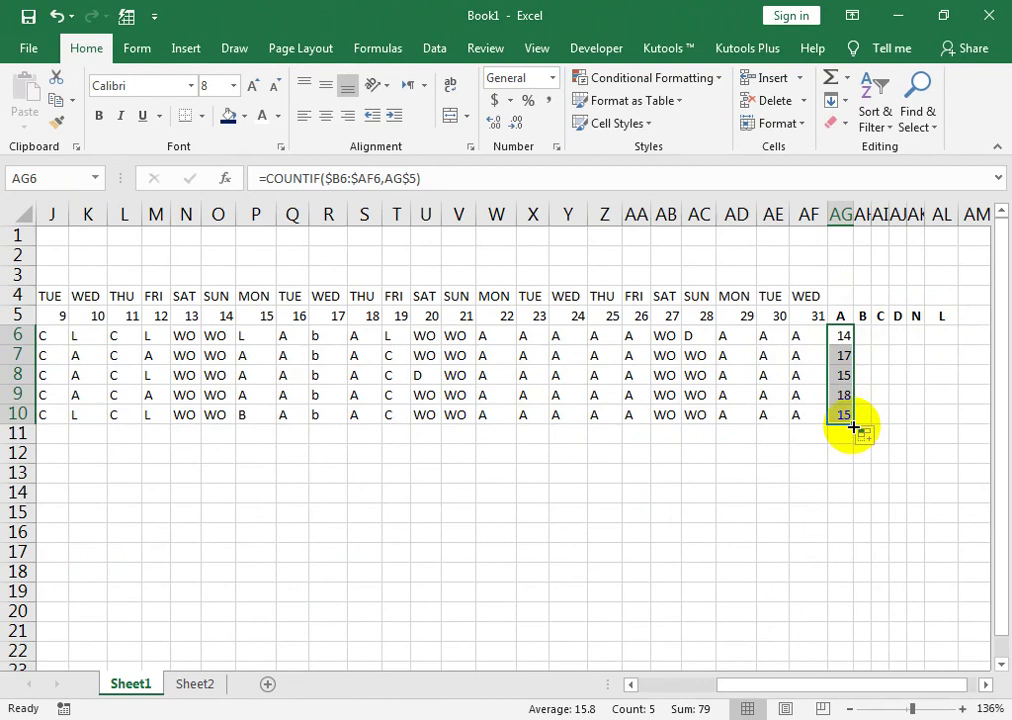
left_click_drag(853, 427, 944, 420)
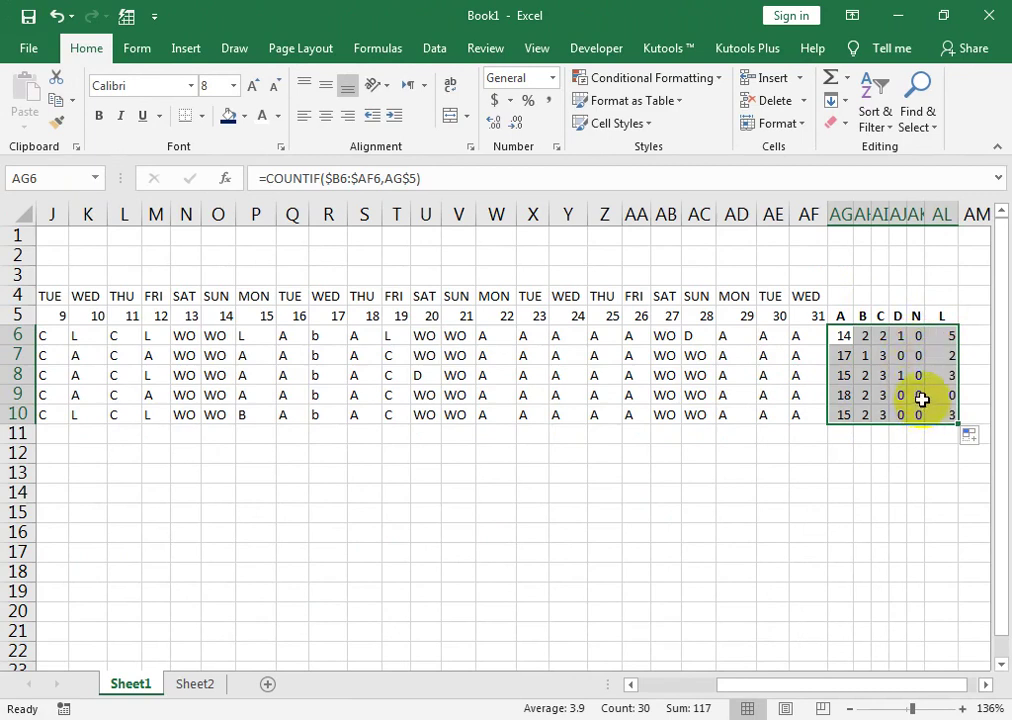
- Check the copied formula in AL6 and go over the shift code headers in AG5:AL5 and the cells beside them
left_click(950, 338)
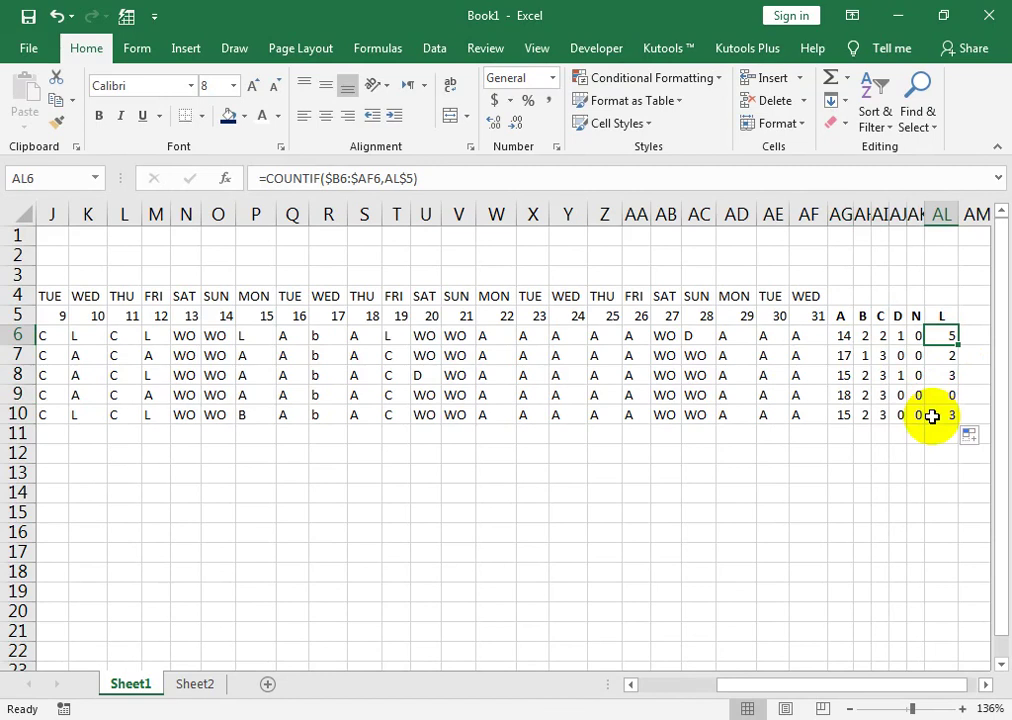
left_click(976, 314)
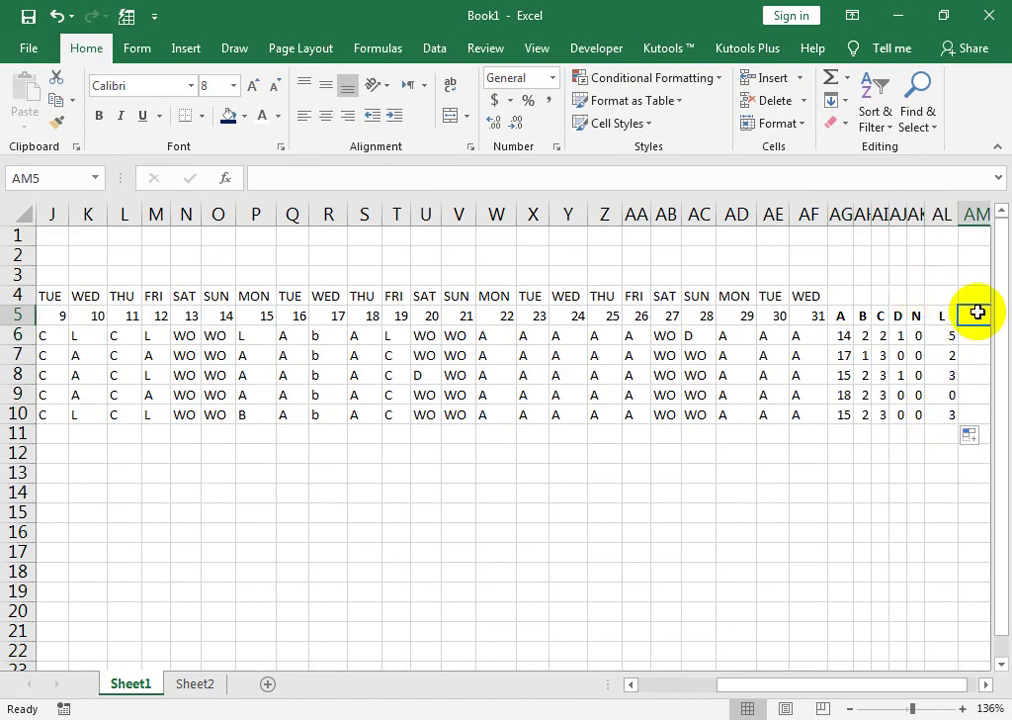
key("Right")
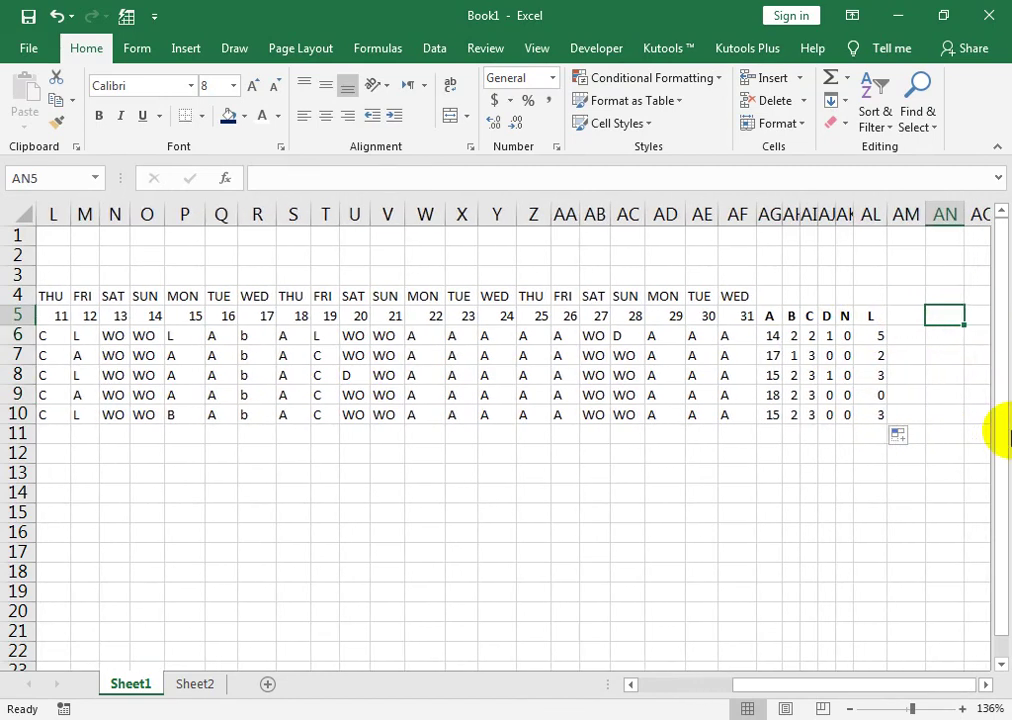
key("Left")
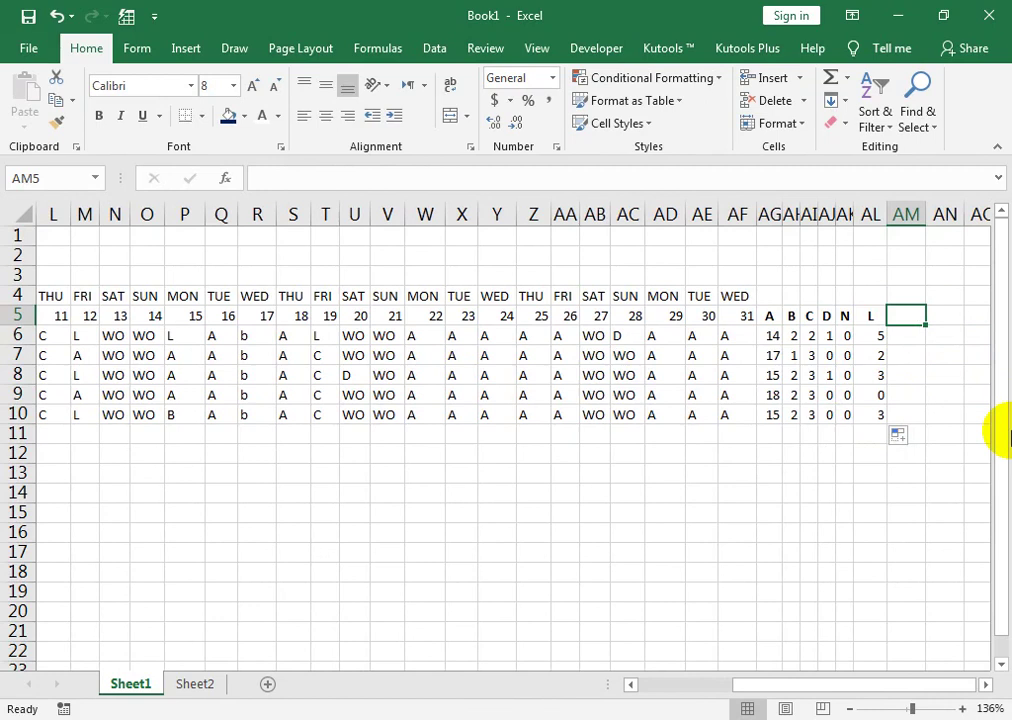
key("Left")
key("Left")
key("Left")
key("Left")
key("Left")
key("Left")
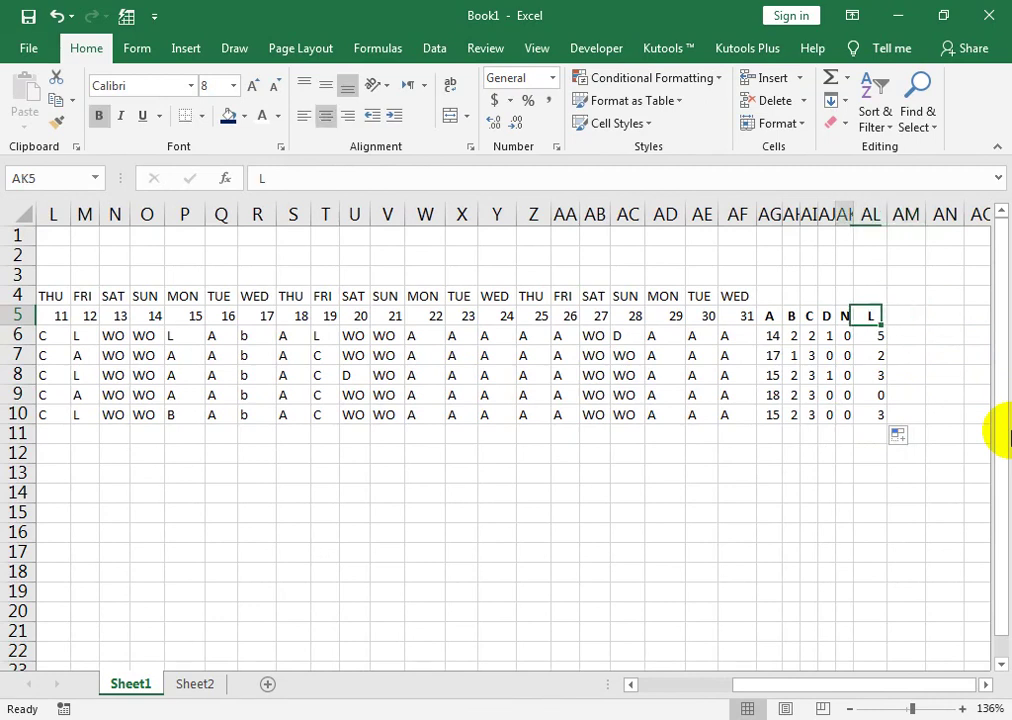
key("Right")
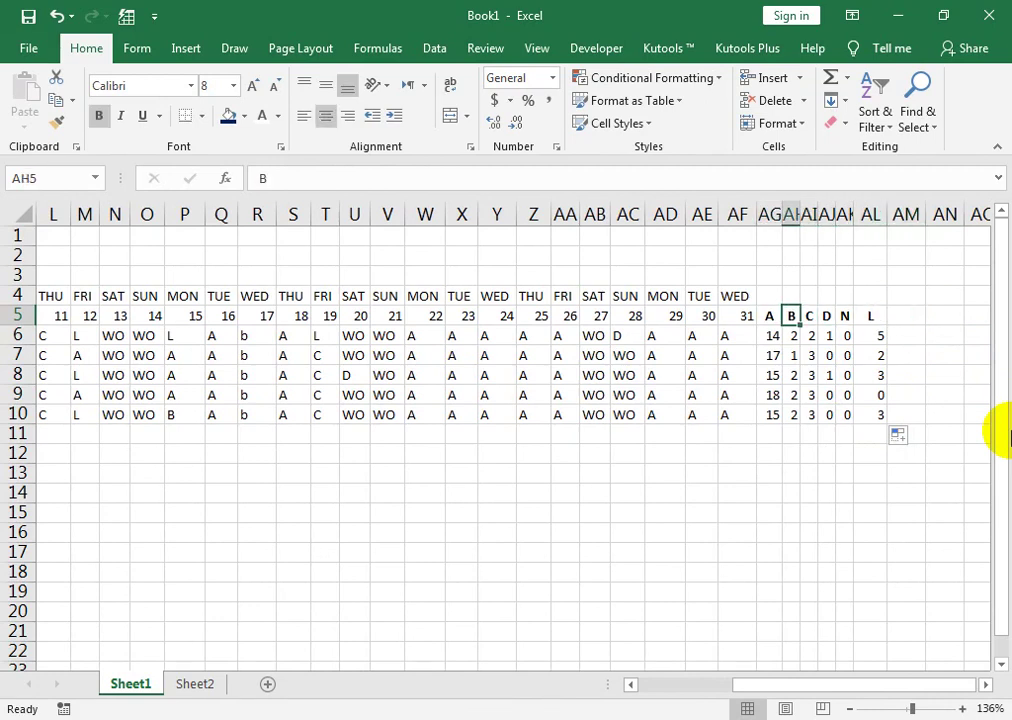
key("Right")
key("Right")
key("Right")
key("Right")
key("Left")
key("Left")
key("Right")
key("Right")
key("Right")
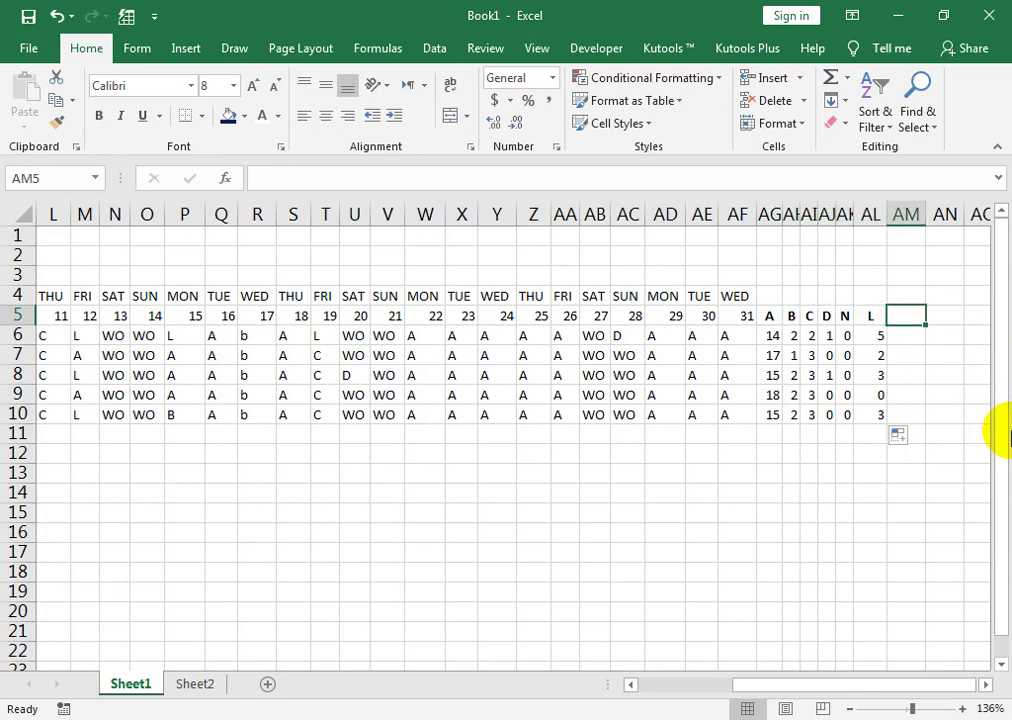
- Start a formula in AM6 that multiplies the sum of AG6:AI6 by 8, followed by a plus sign
key("Down")
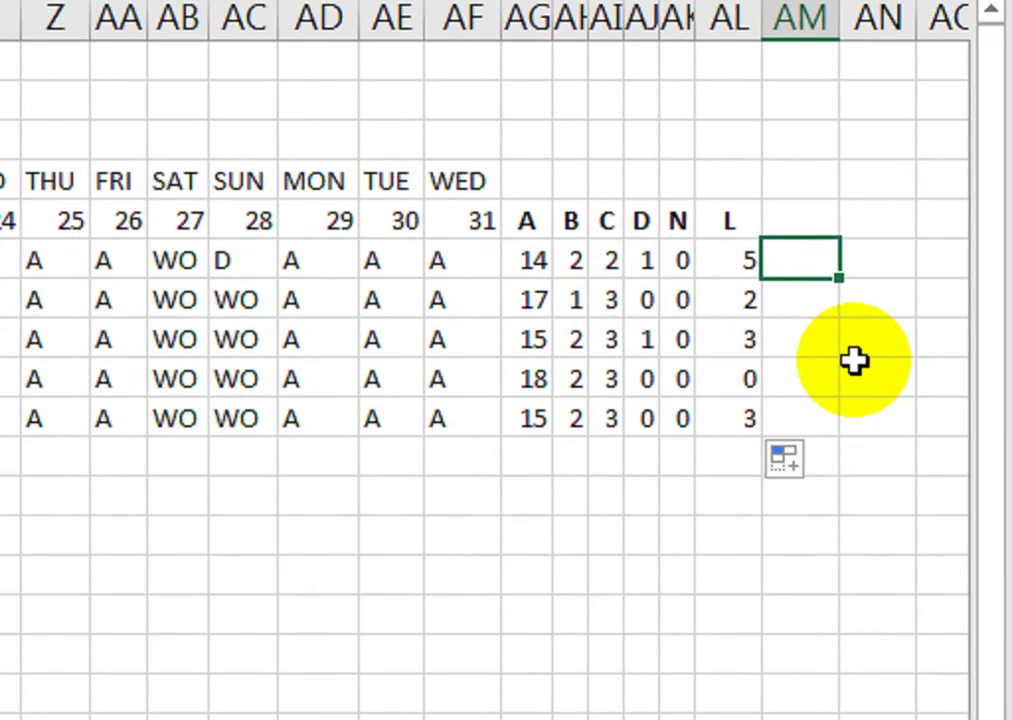
type("=")
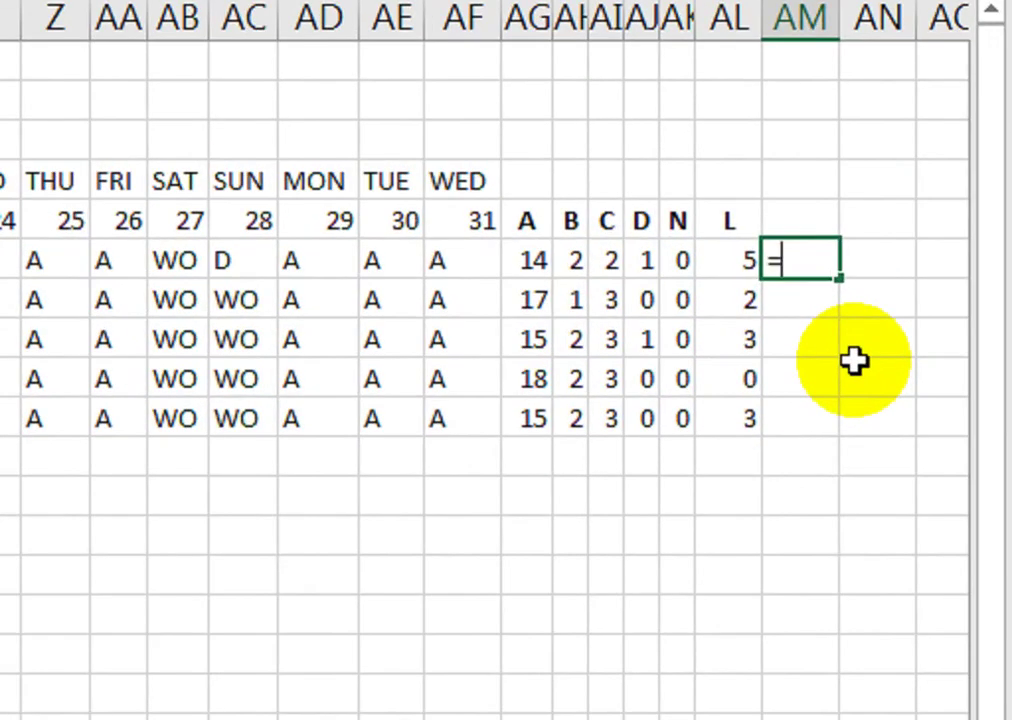
type("SUM(")
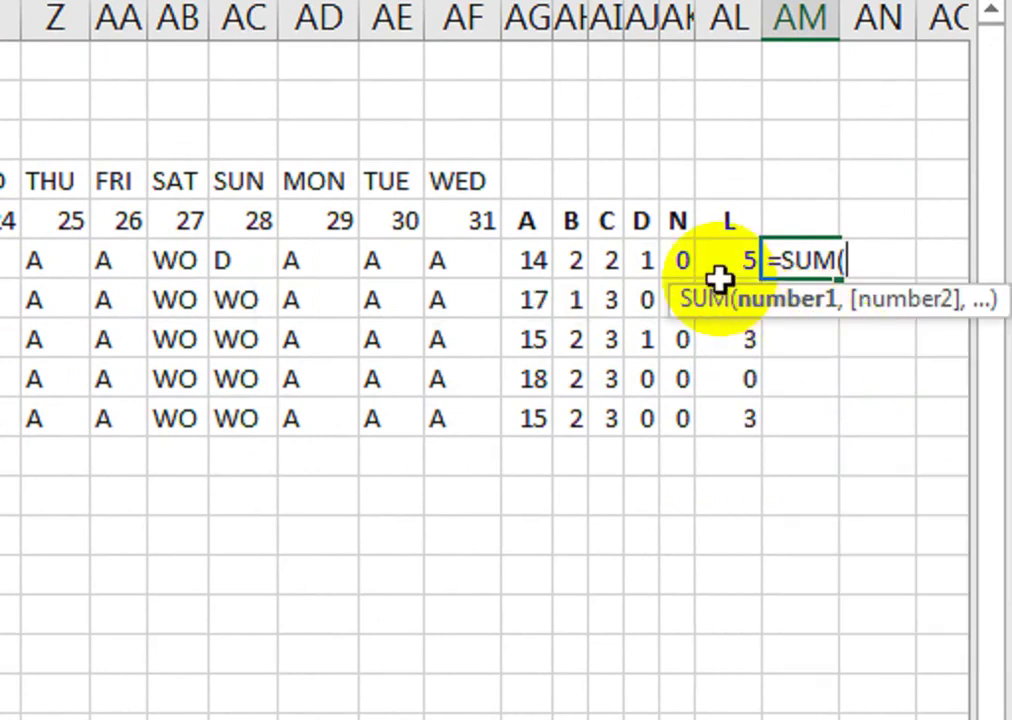
left_click_drag(535, 262, 607, 265)
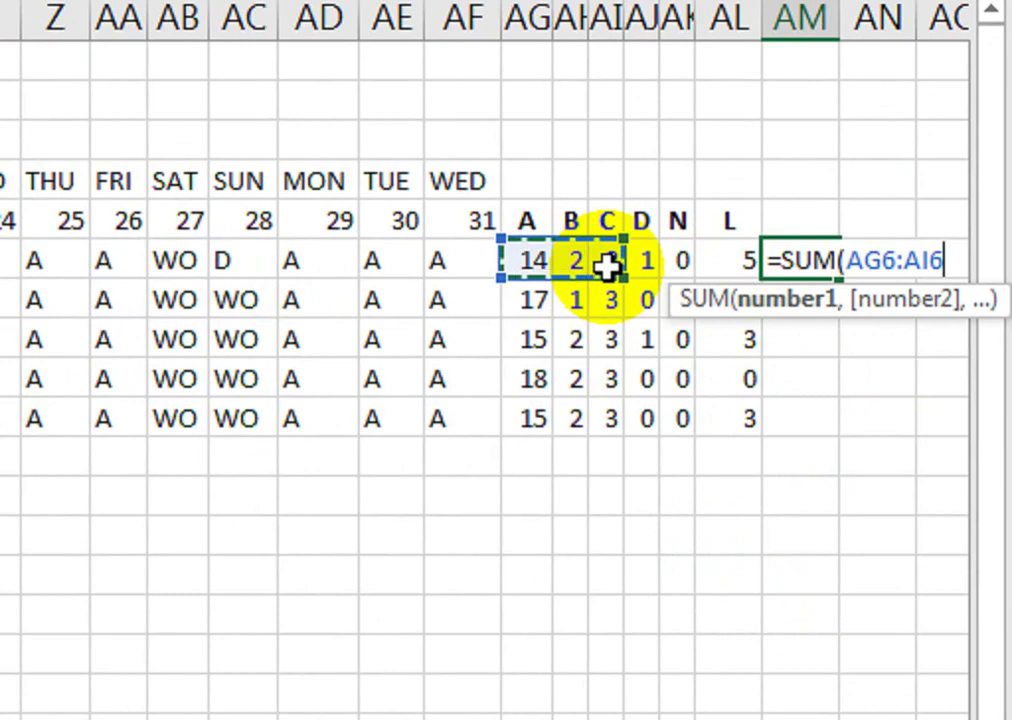
type(")*")
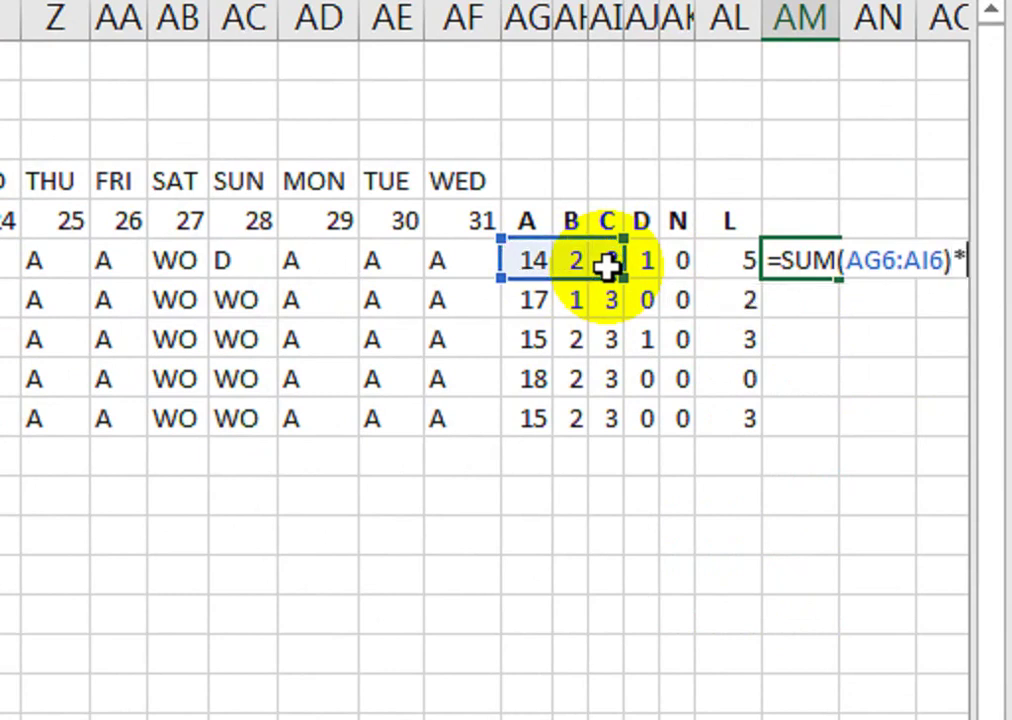
type("8+")
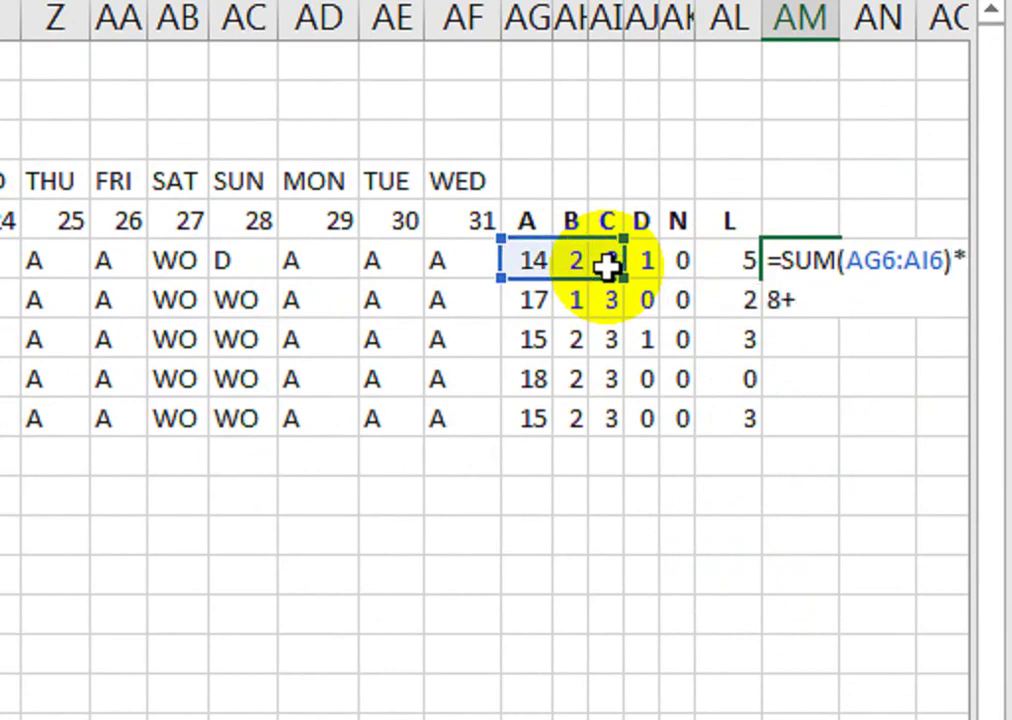
- Complete the AM6 formula with SUM(AJ6:AK6)*12 and fill it down to AM10
type("SUM(")
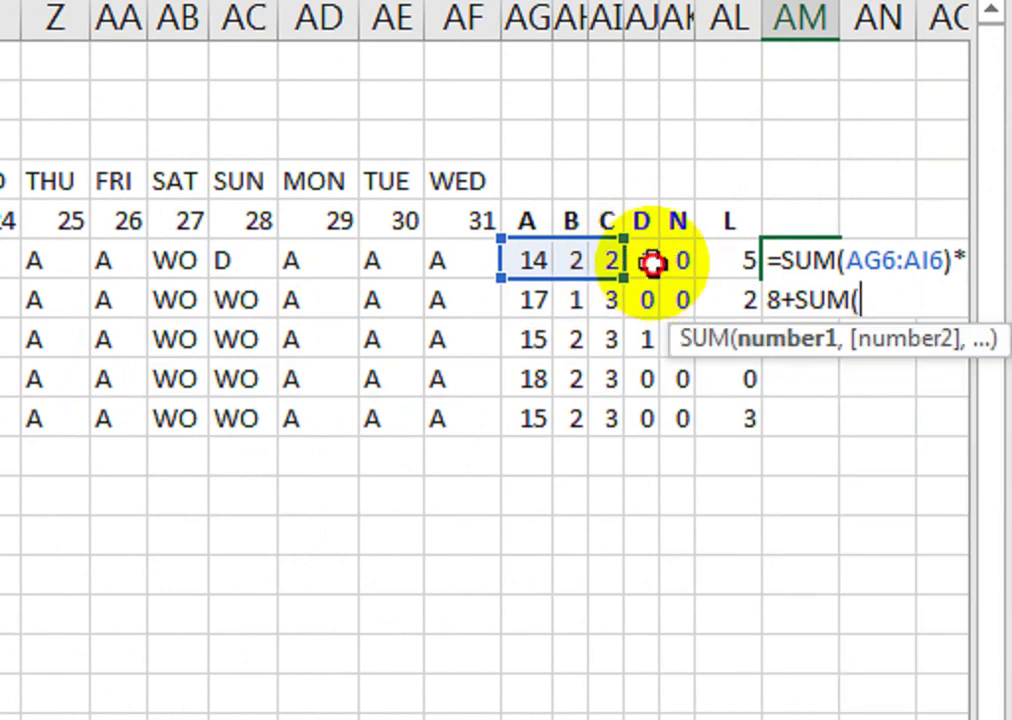
left_click_drag(651, 262, 668, 258)
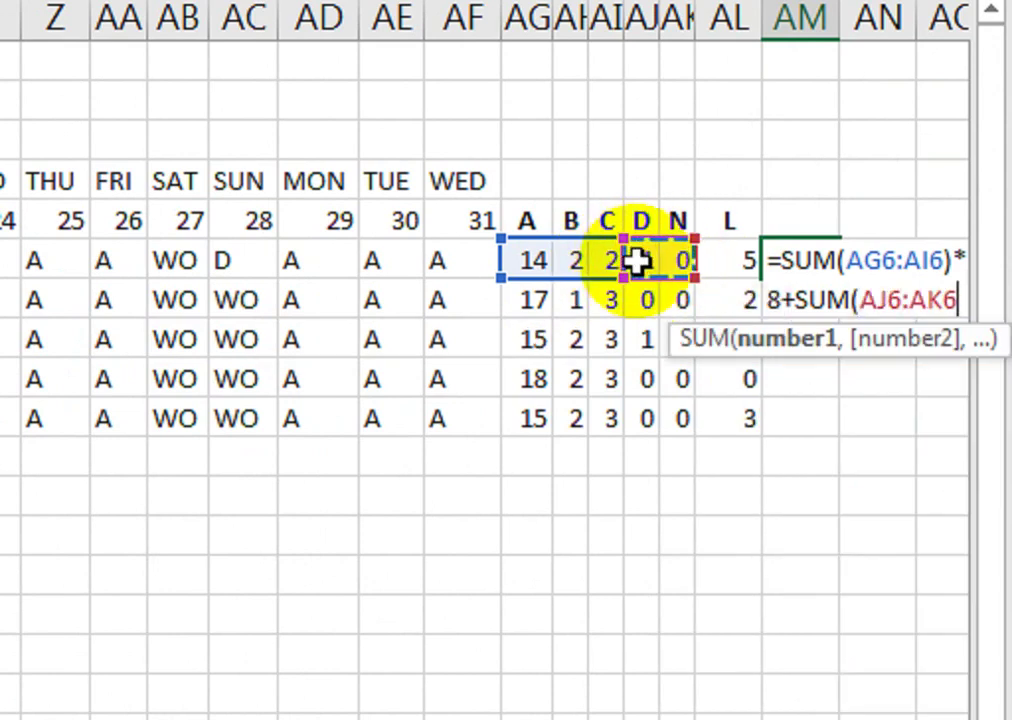
type(")*")
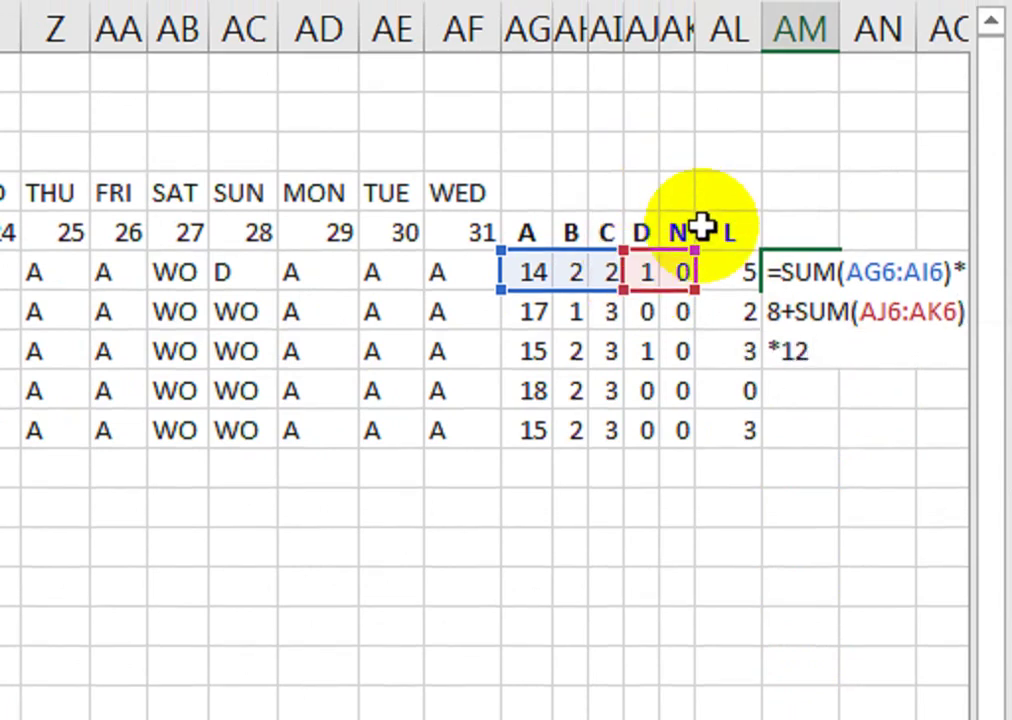
type("12")
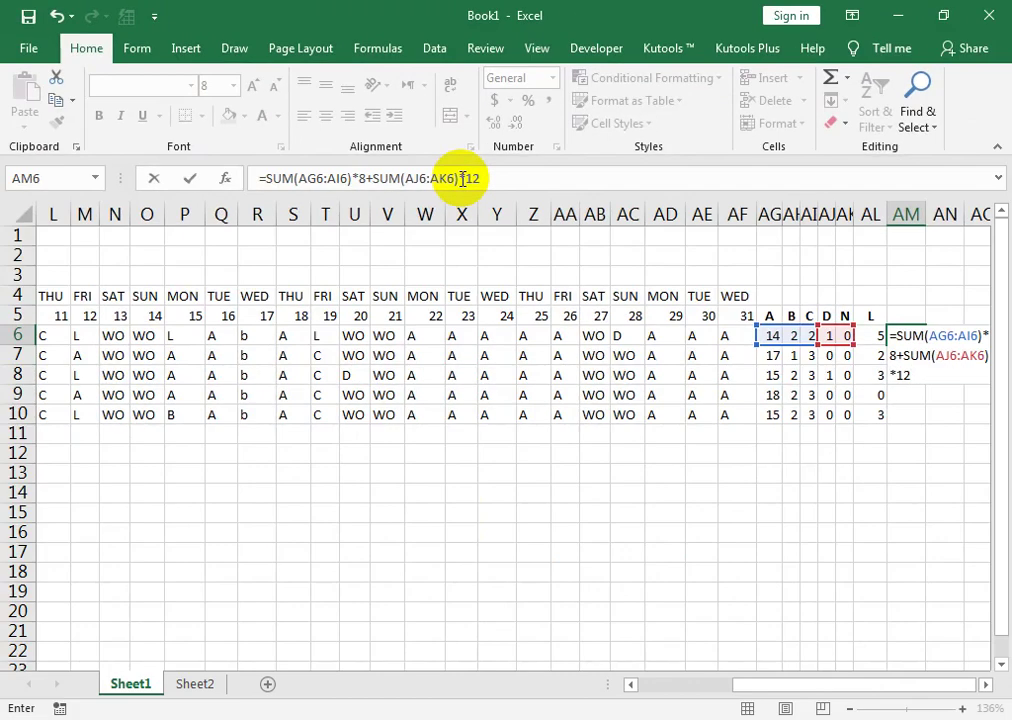
key("Return")
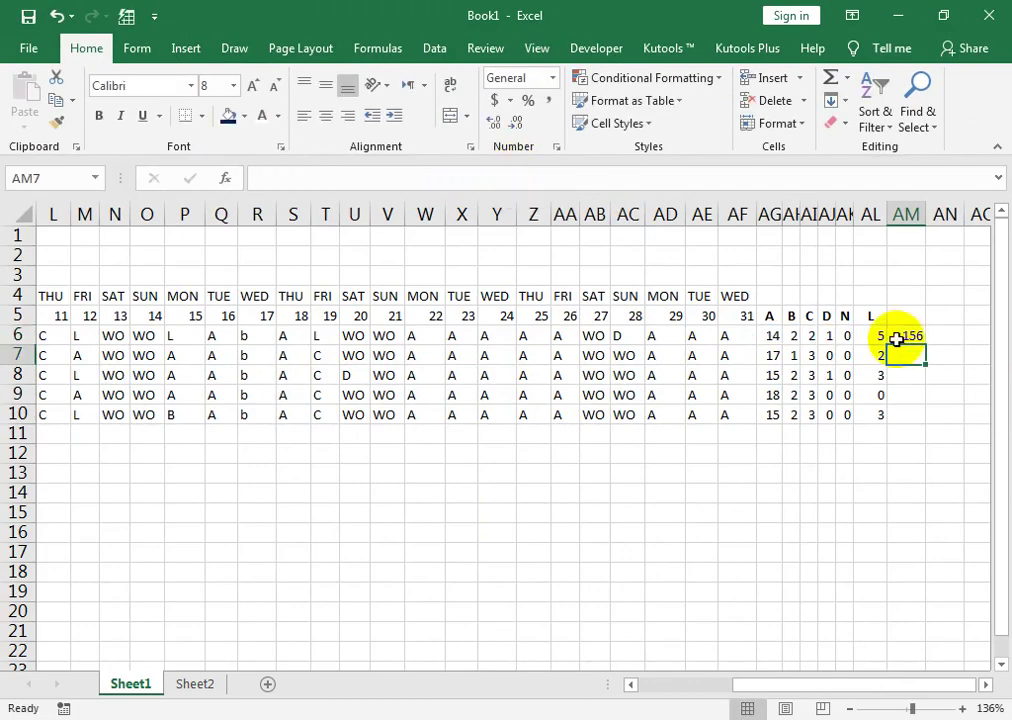
left_click(904, 332)
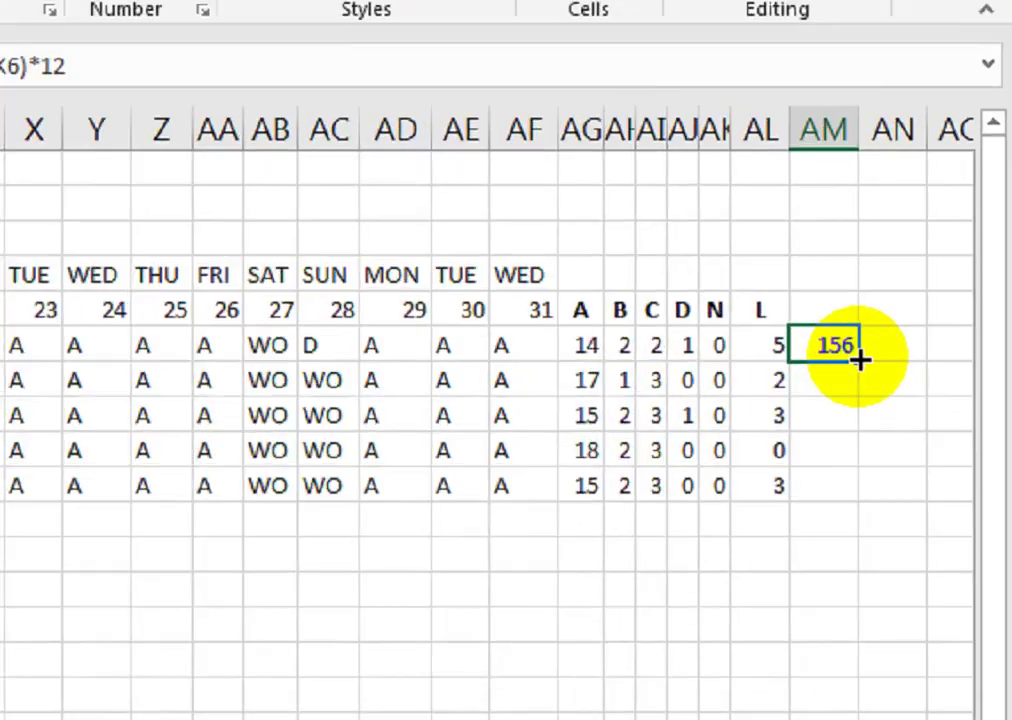
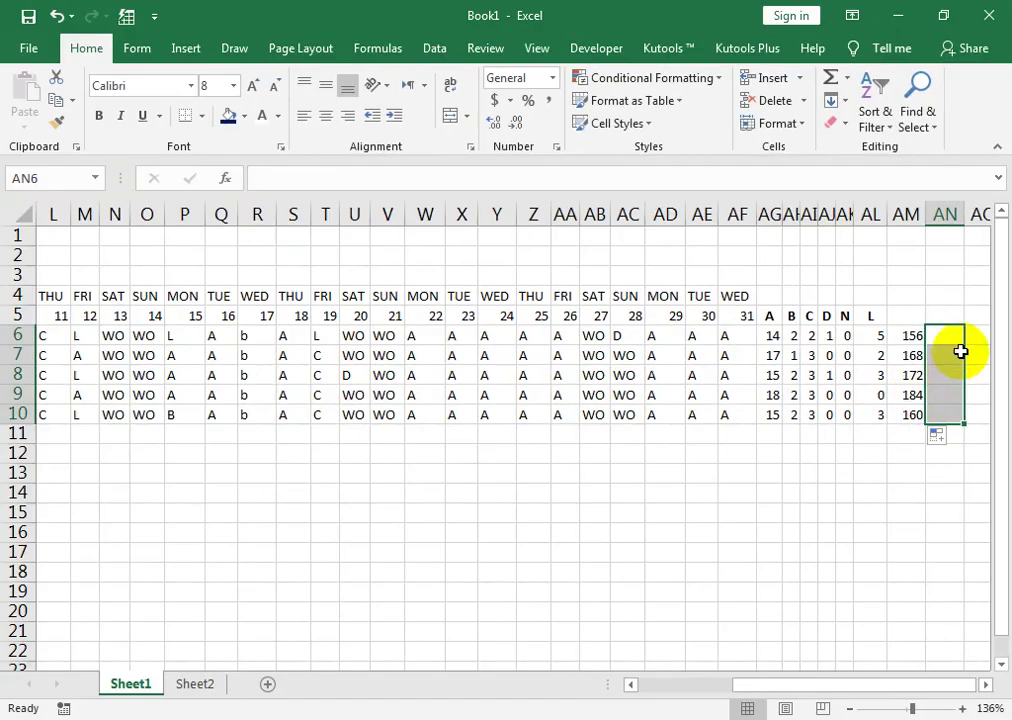
left_click_drag(958, 350, 941, 332)
left_click(941, 332)
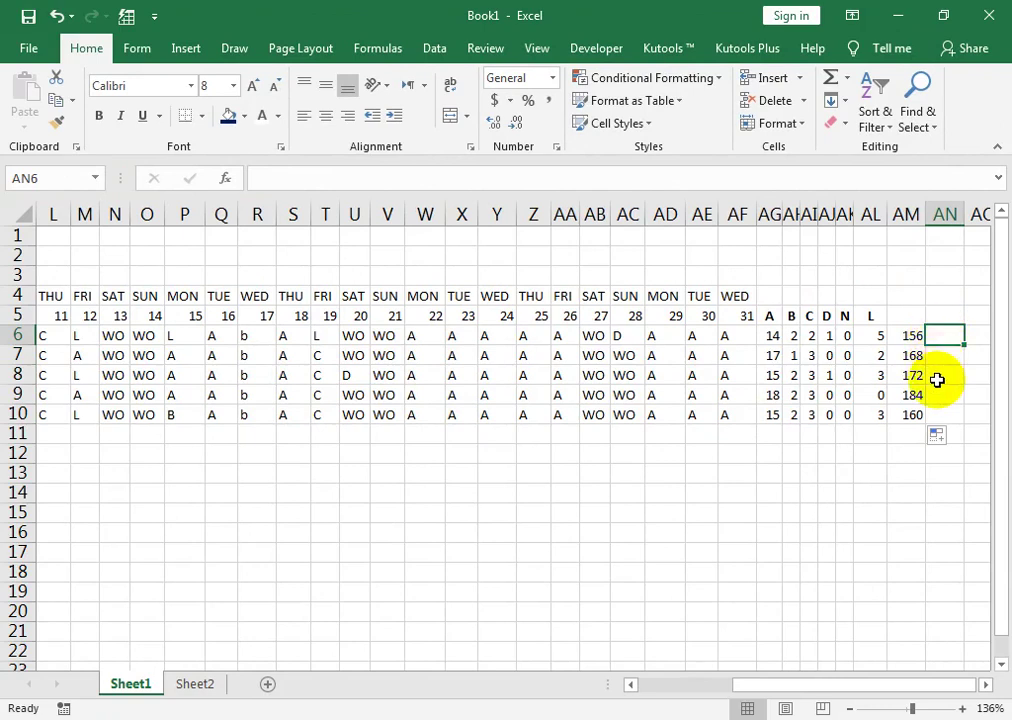
type("=")
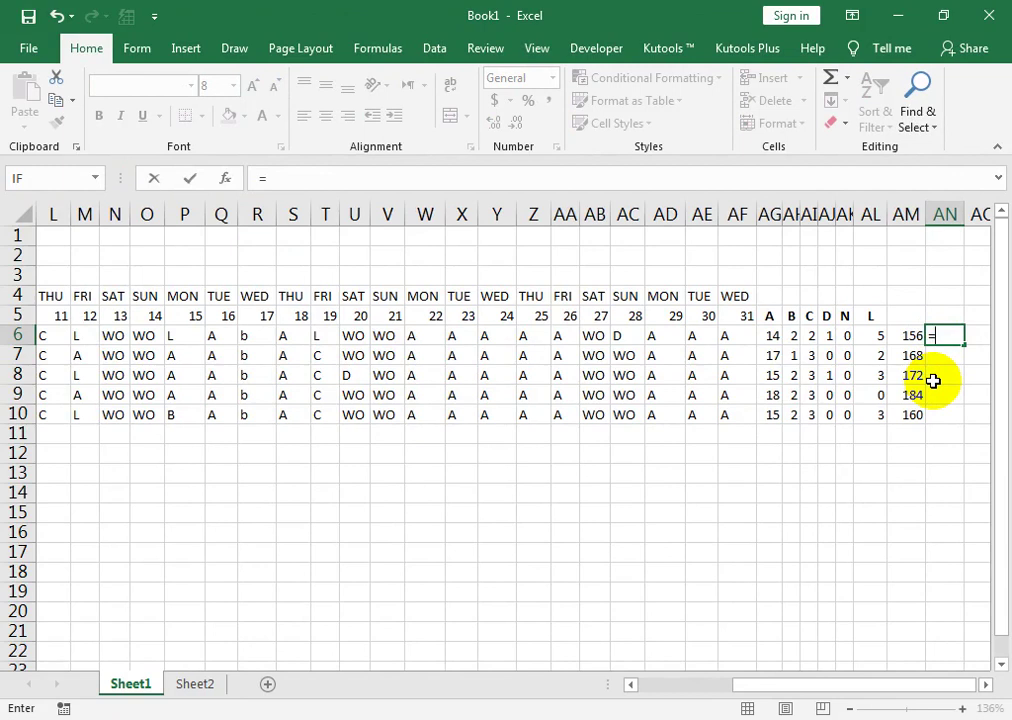
key("Escape")
left_click(941, 377)
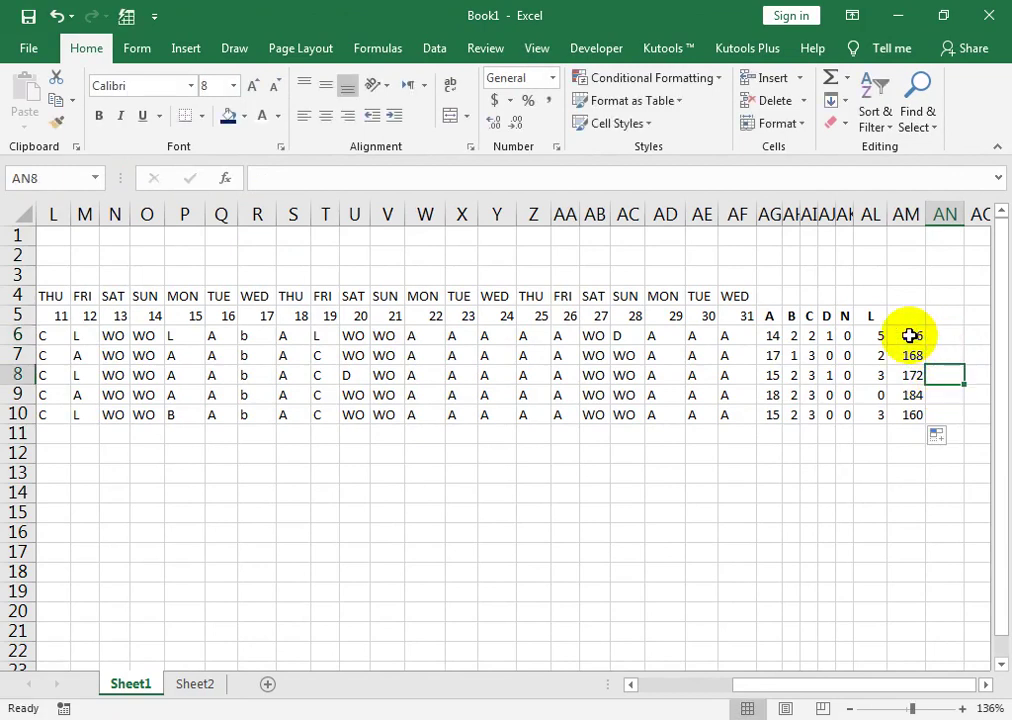
- Wrap the AM6 hours formula in an IF that tests for more than 176 and returns 176 when true
left_click(910, 336)
double_click(913, 336)
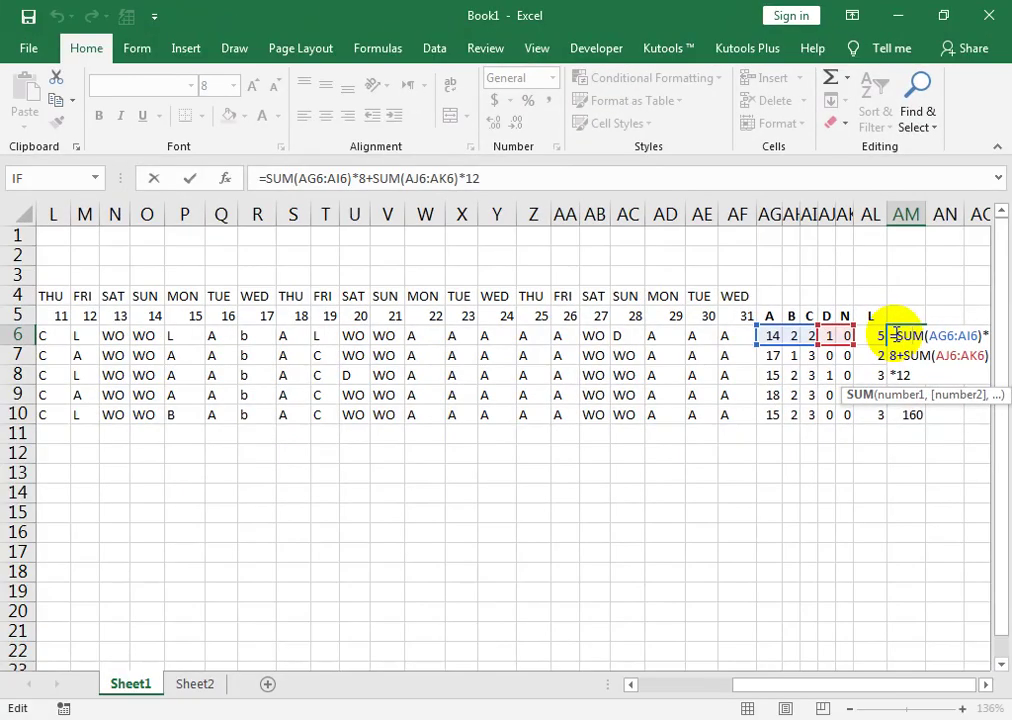
left_click(776, 364)
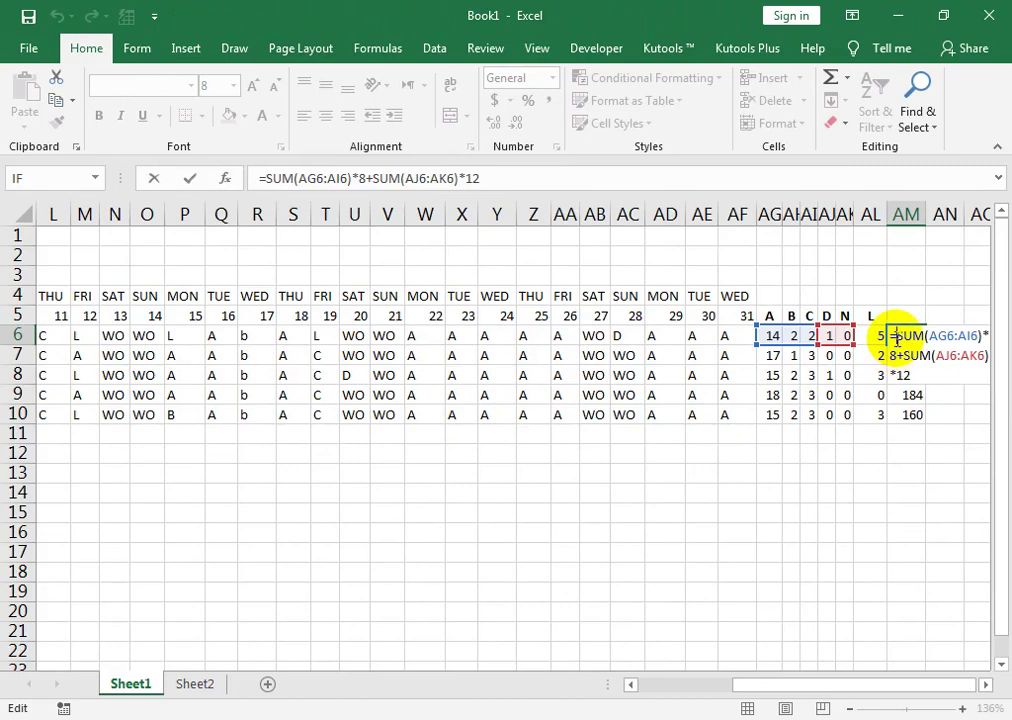
left_click(265, 178)
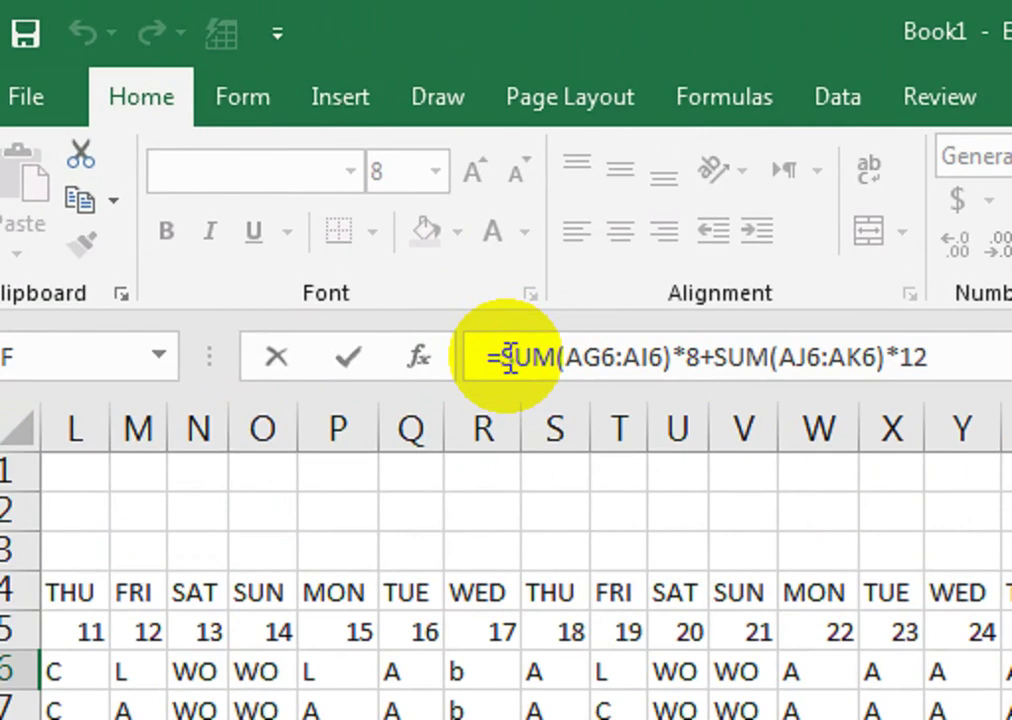
type("IF(")
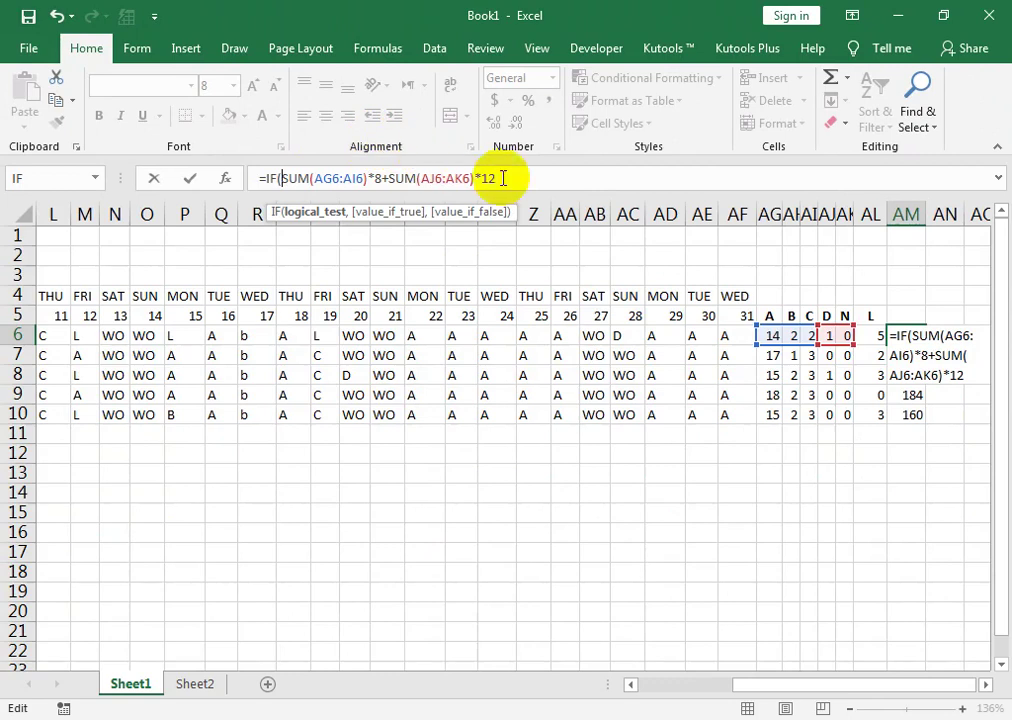
left_click(508, 183)
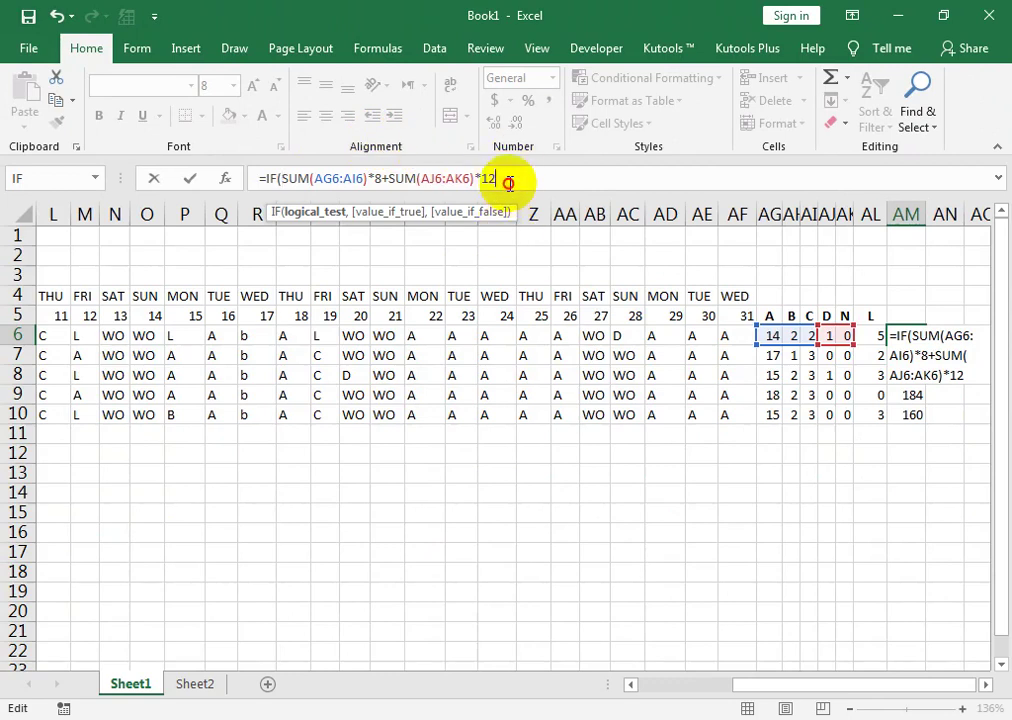
type(">176")
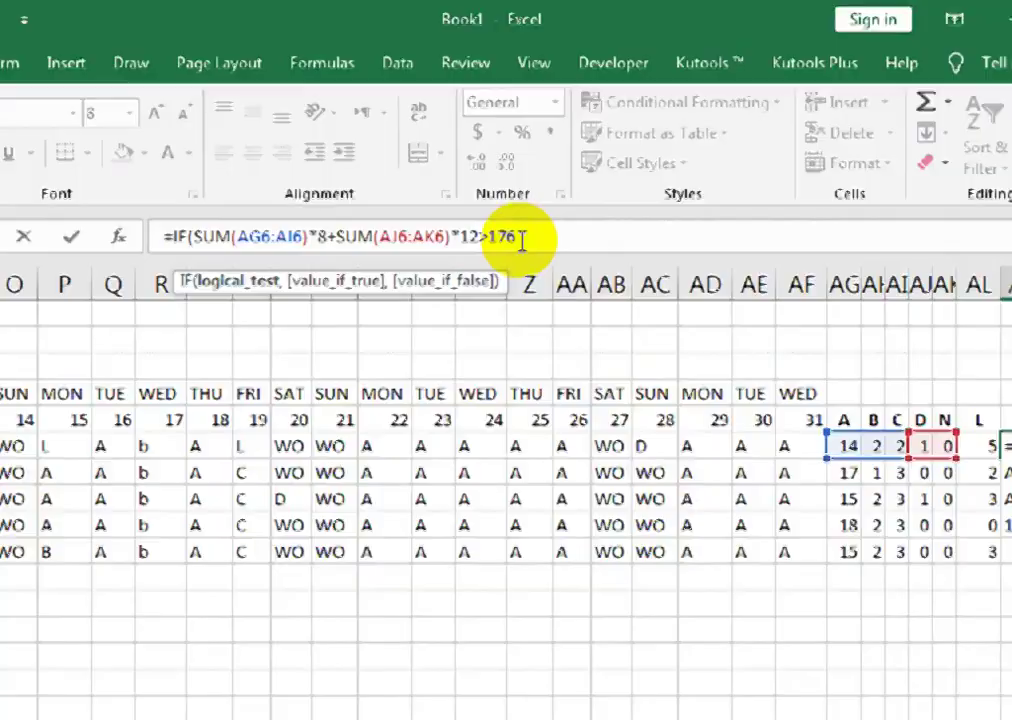
type(",")
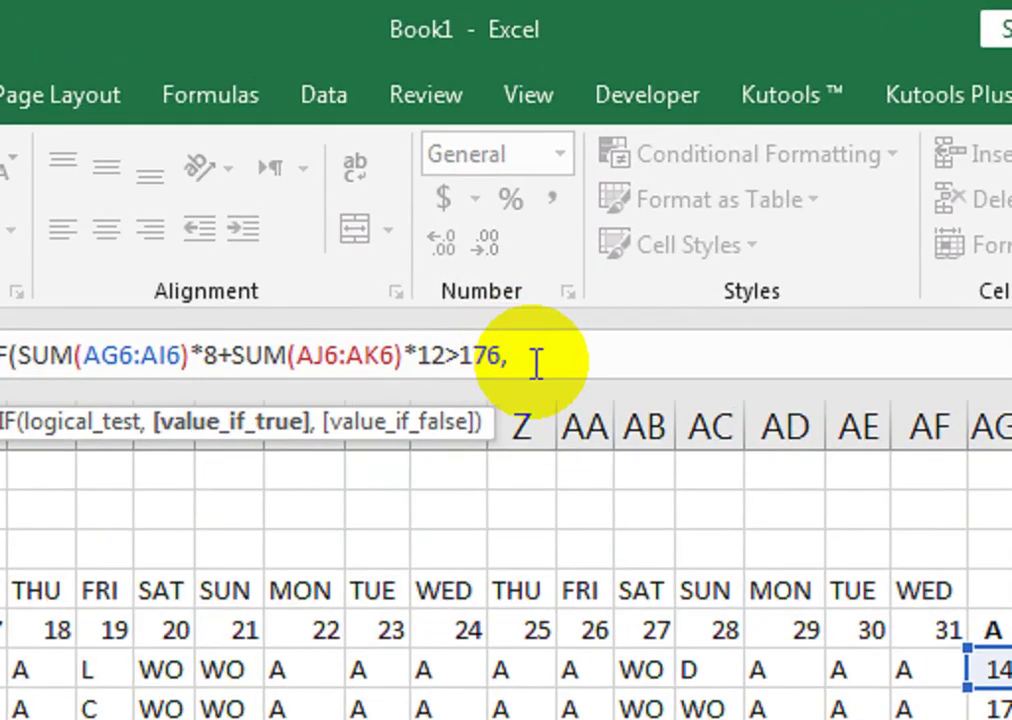
type("176")
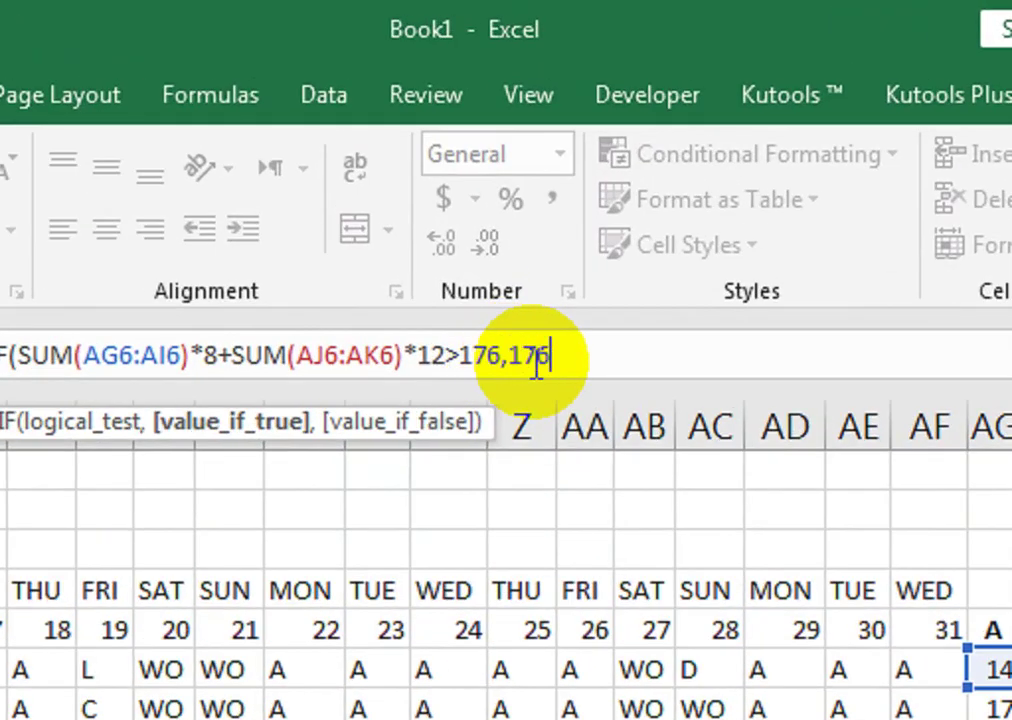
type(",")
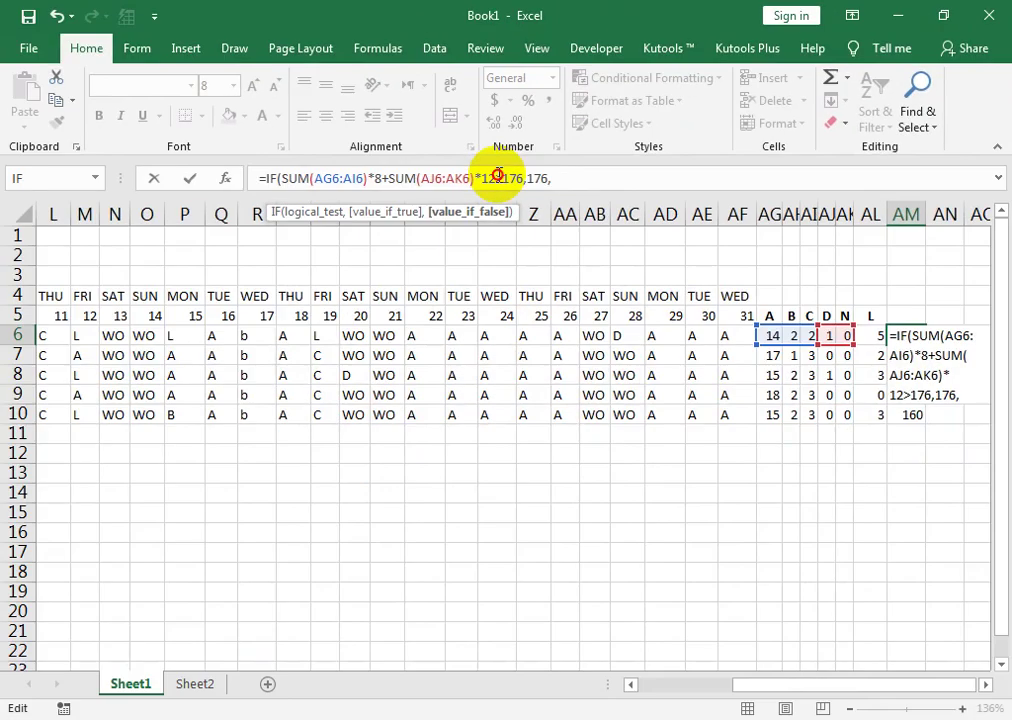
- Copy the SUM(AG6:AI6)*8+SUM(AJ6:AK6)*12 expression into the IF's false value, close the parenthesis and enter the formula
left_click_drag(444, 356, 20, 356)
key("ctrl+c")
left_click_drag(283, 178, 285, 178)
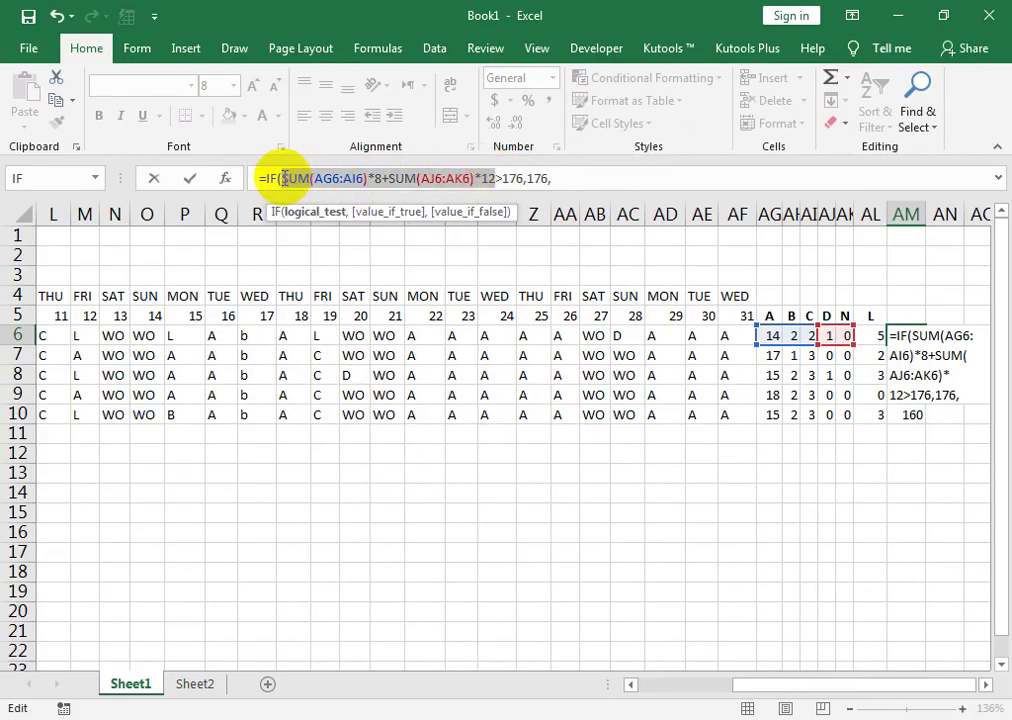
left_click(590, 180)
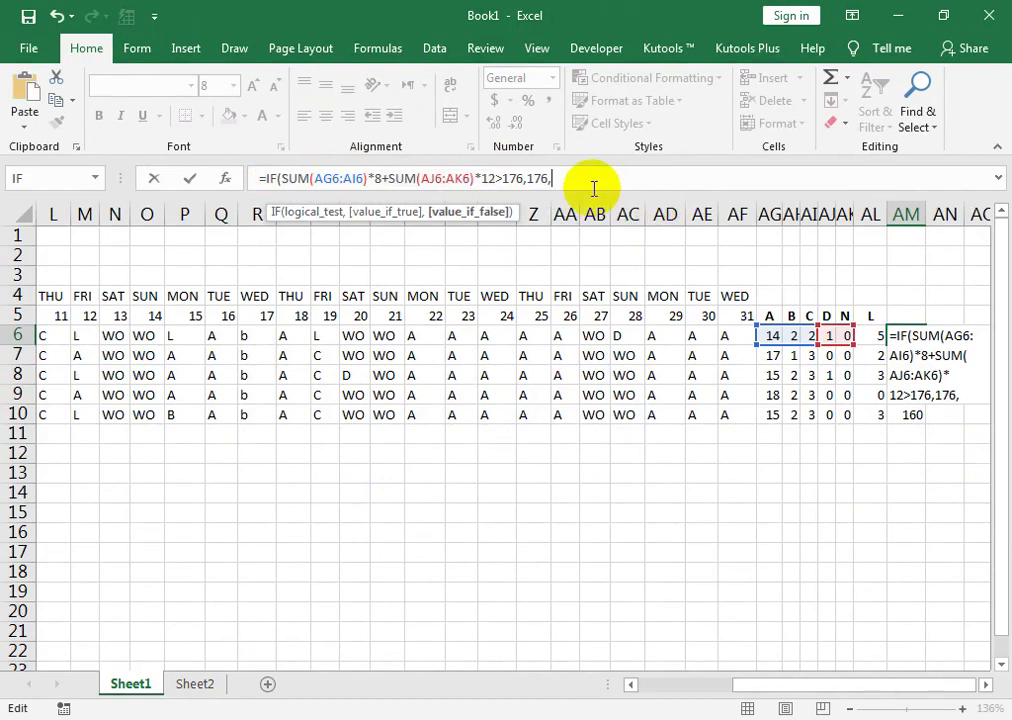
key("ctrl+v")
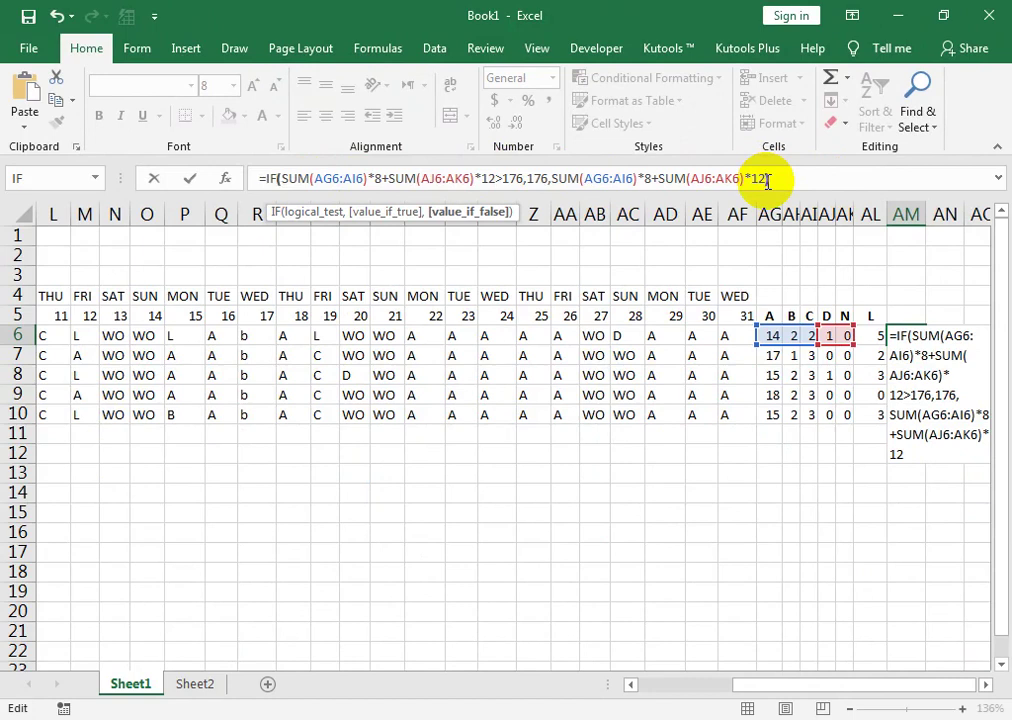
type(")")
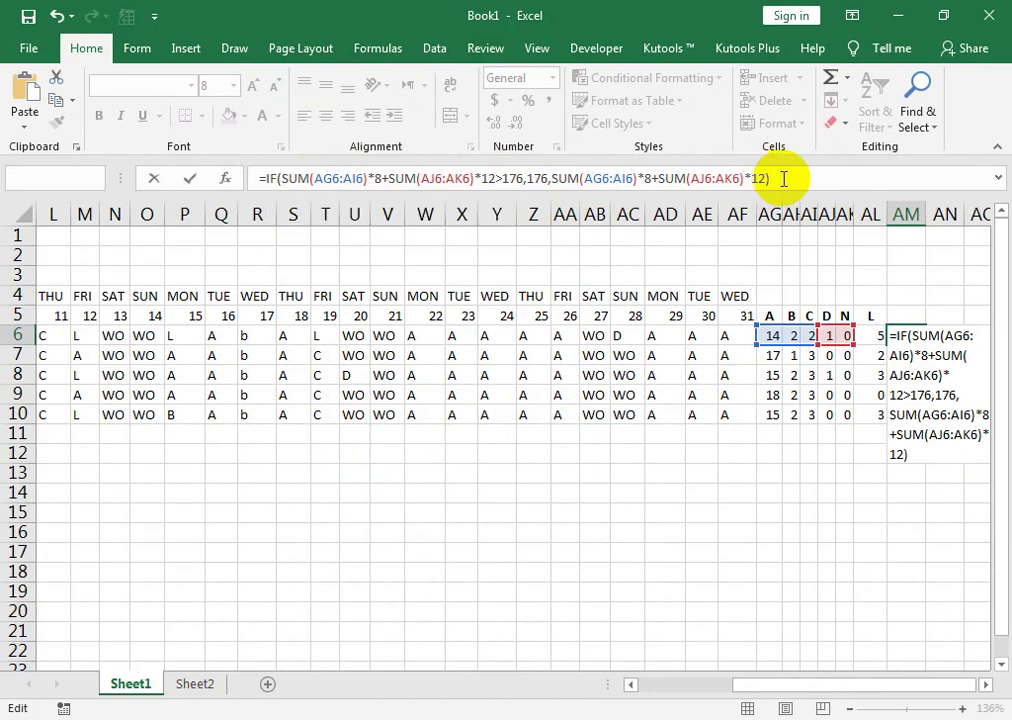
key("Return")
- Fill the capped IF formula from AM6 down to AM10
left_click(916, 338)
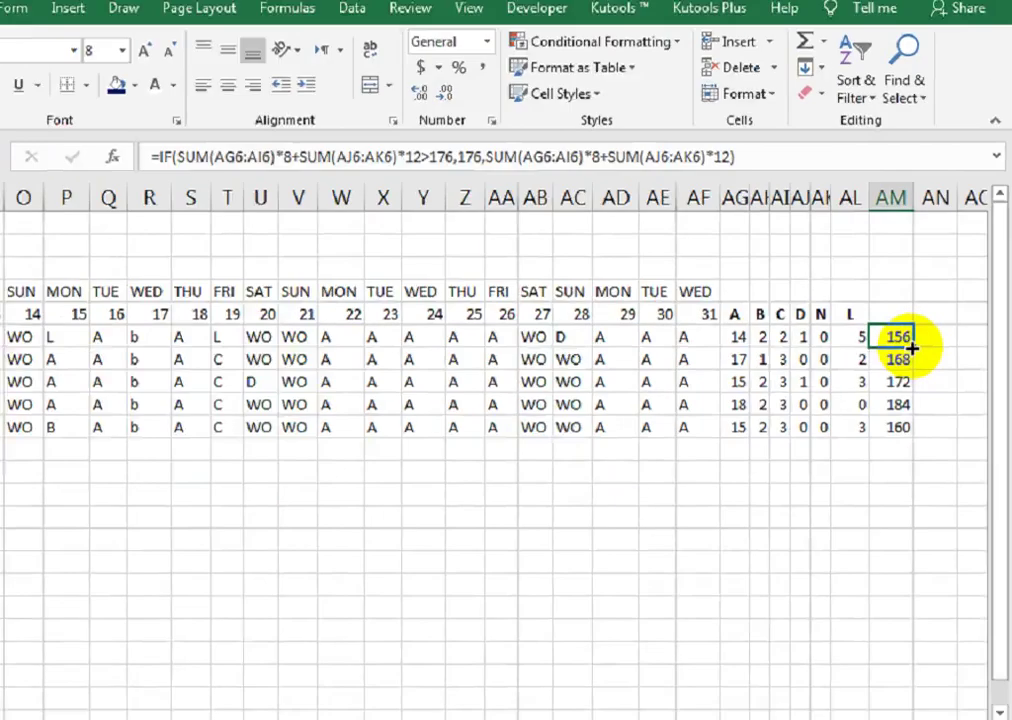
left_click_drag(929, 345, 918, 425)
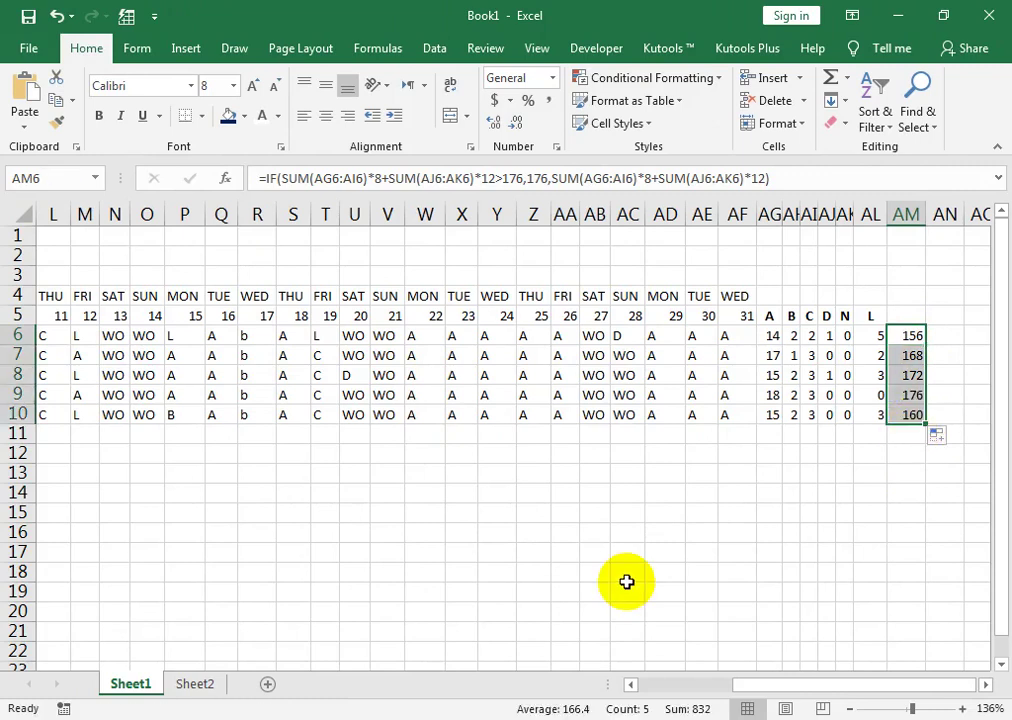
left_click(910, 415)
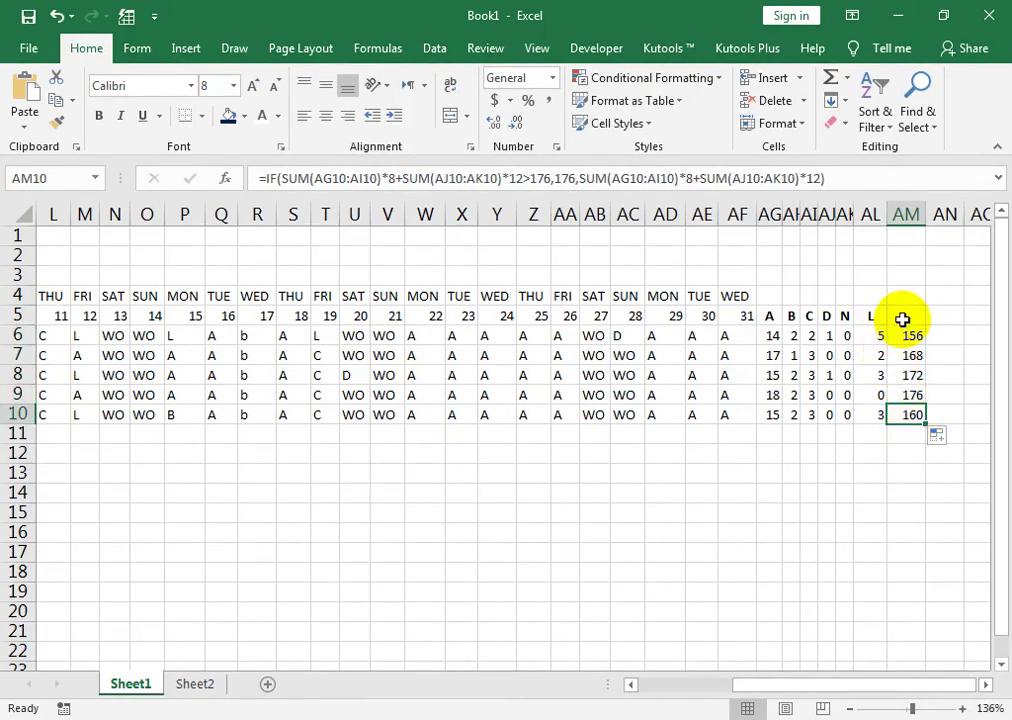
- Examine the separate employee summary table below the schedule in A13:I18
left_click(904, 320)
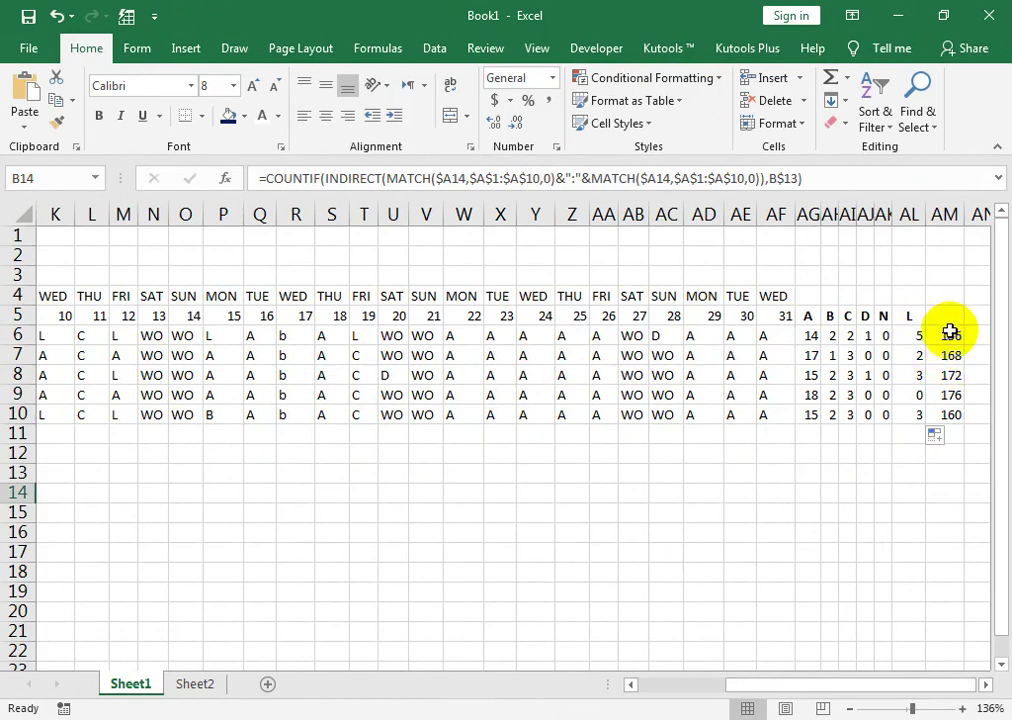
left_click_drag(390, 530, 36, 621)
left_click(366, 497)
key("Left")
key("Down")
key("Down")
key("Down")
key("Down")
key("Down")
key("Left")
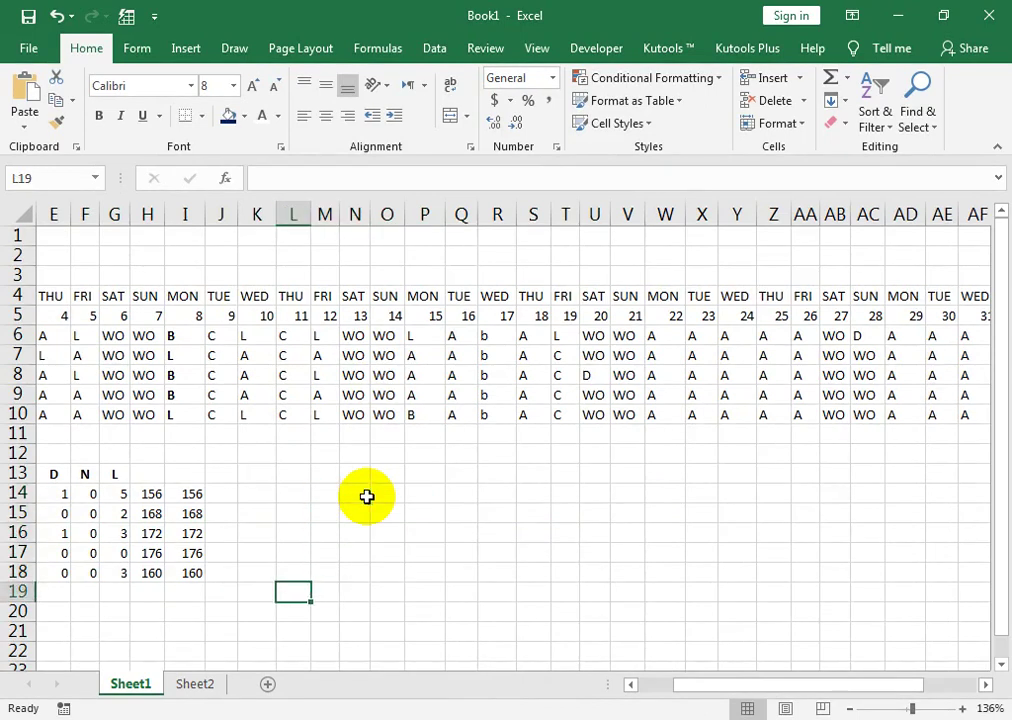
key("Home")
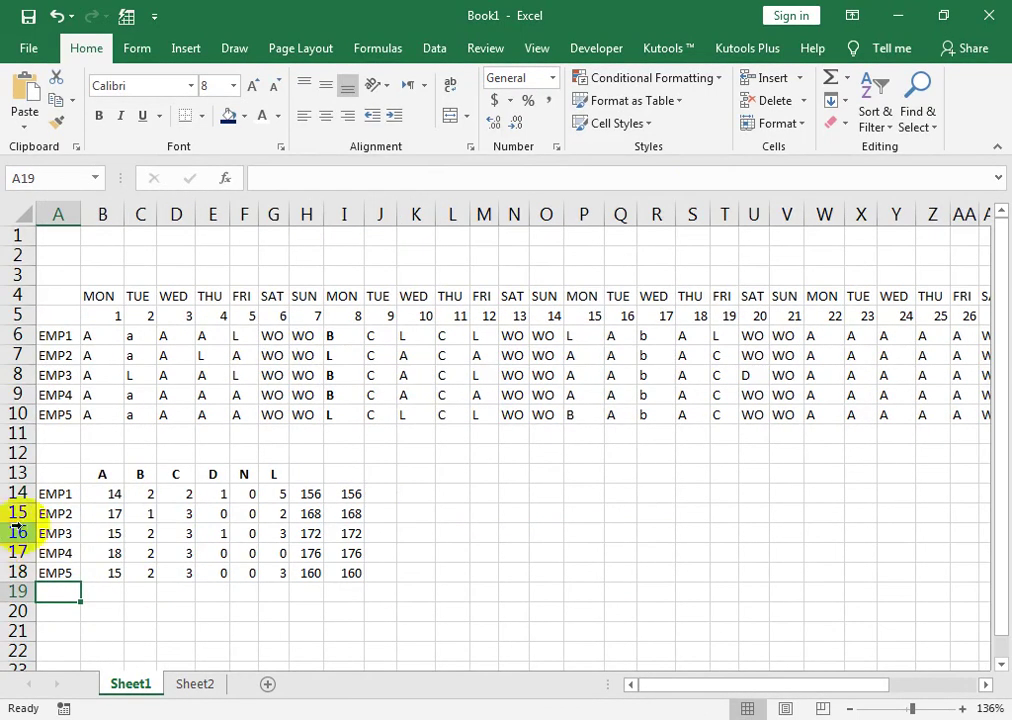
- Change the employee label in schedule cell A10 to EMP1
left_click(56, 493)
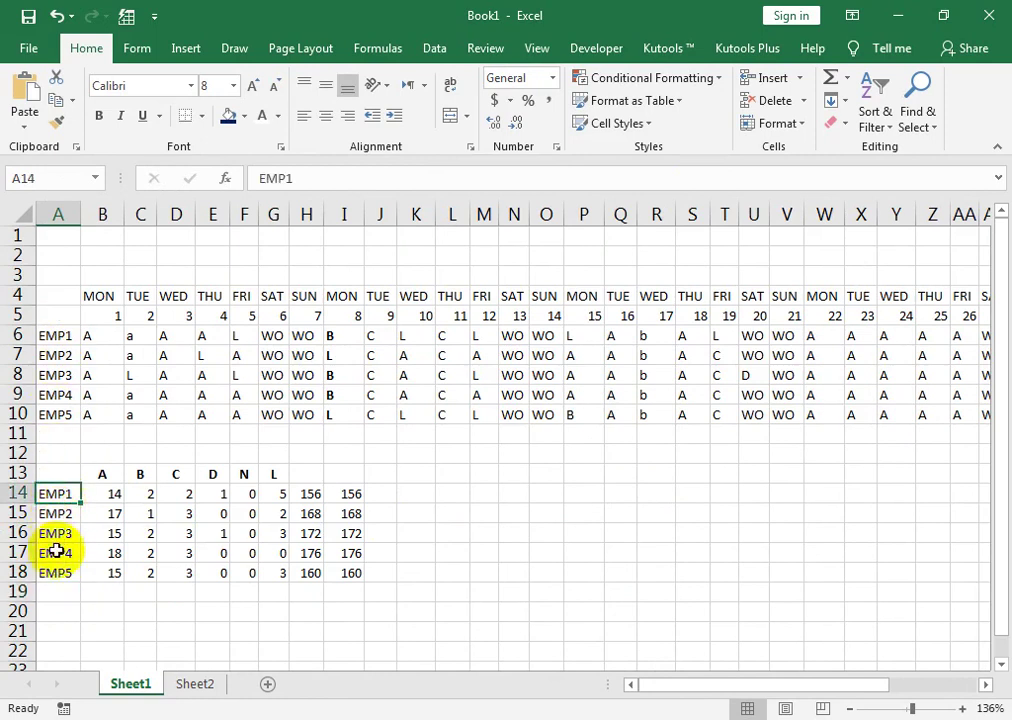
left_click(63, 410)
double_click(68, 413)
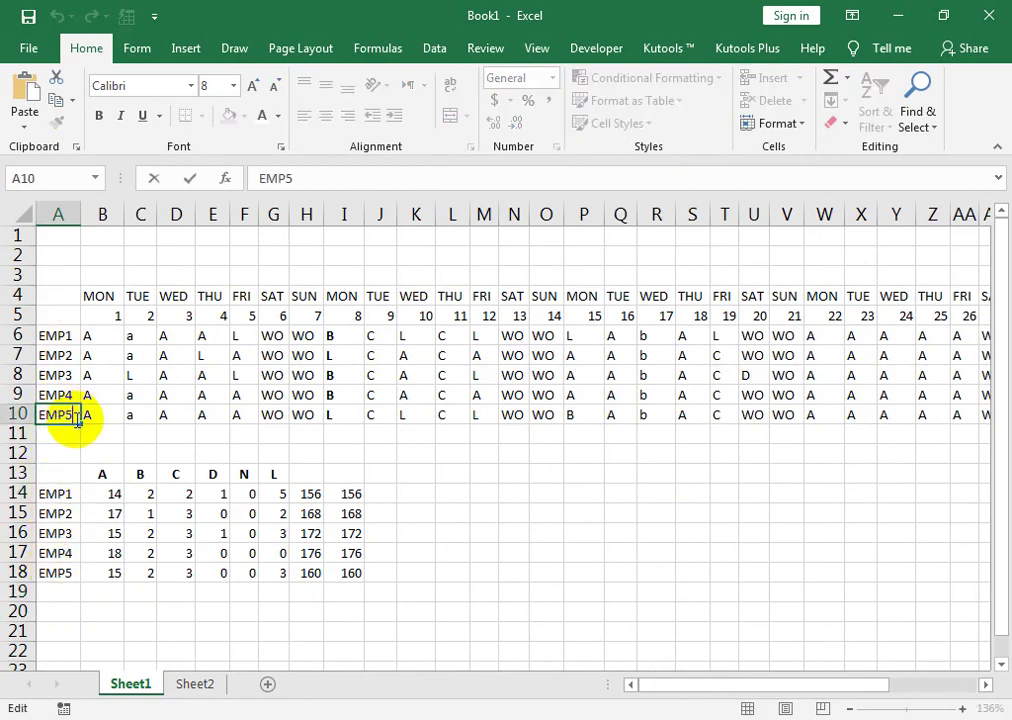
type("1")
key("Return")
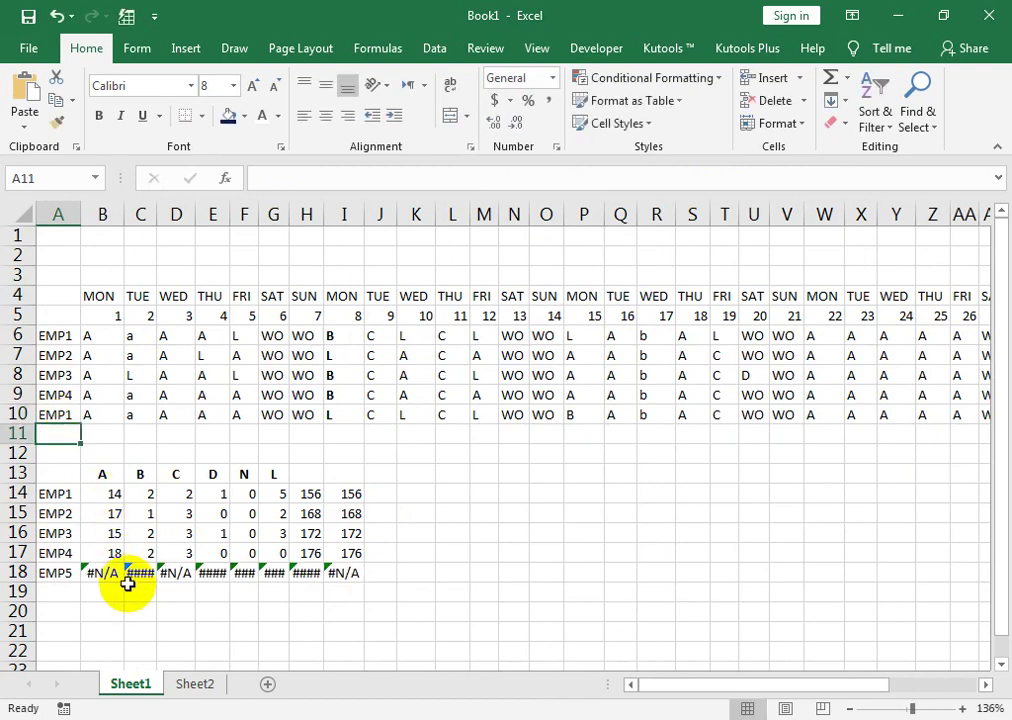
- Change the employee label in schedule cell A6 to EMP5
left_click(65, 335)
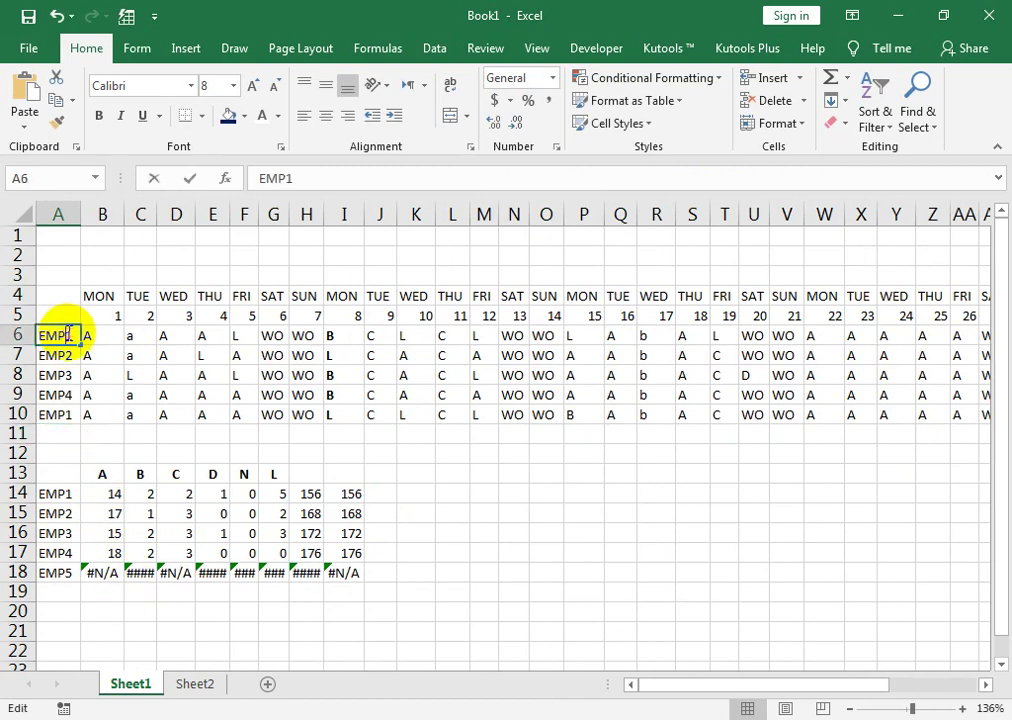
double_click(72, 336)
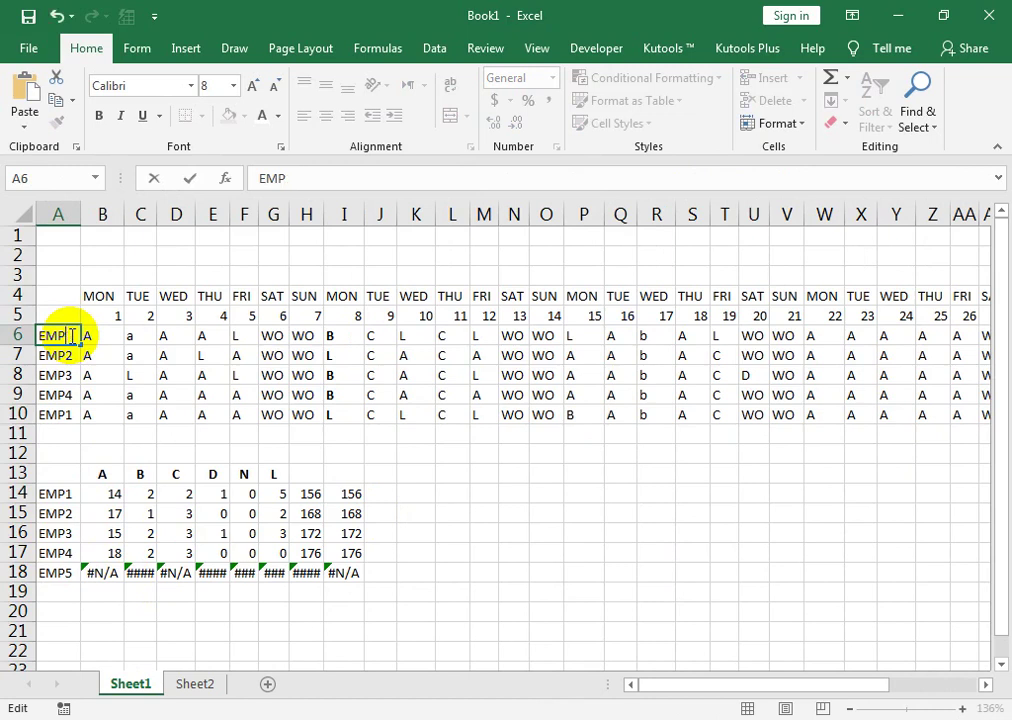
type("5")
key("Return")
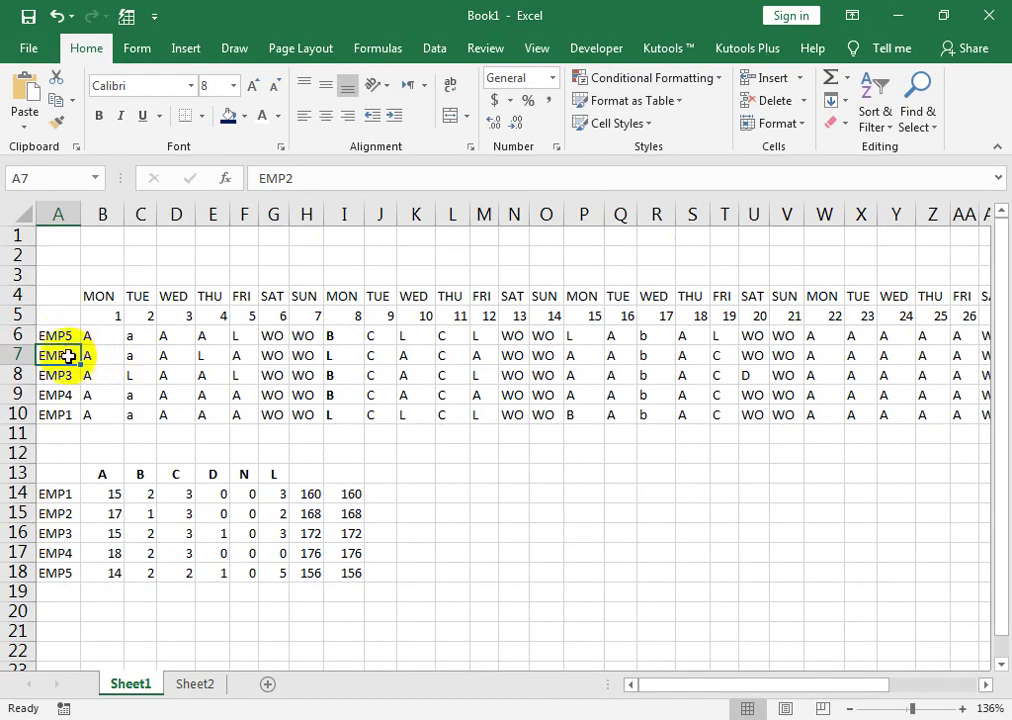
- Undo both employee label changes in A6 and A10
key("ctrl+z")
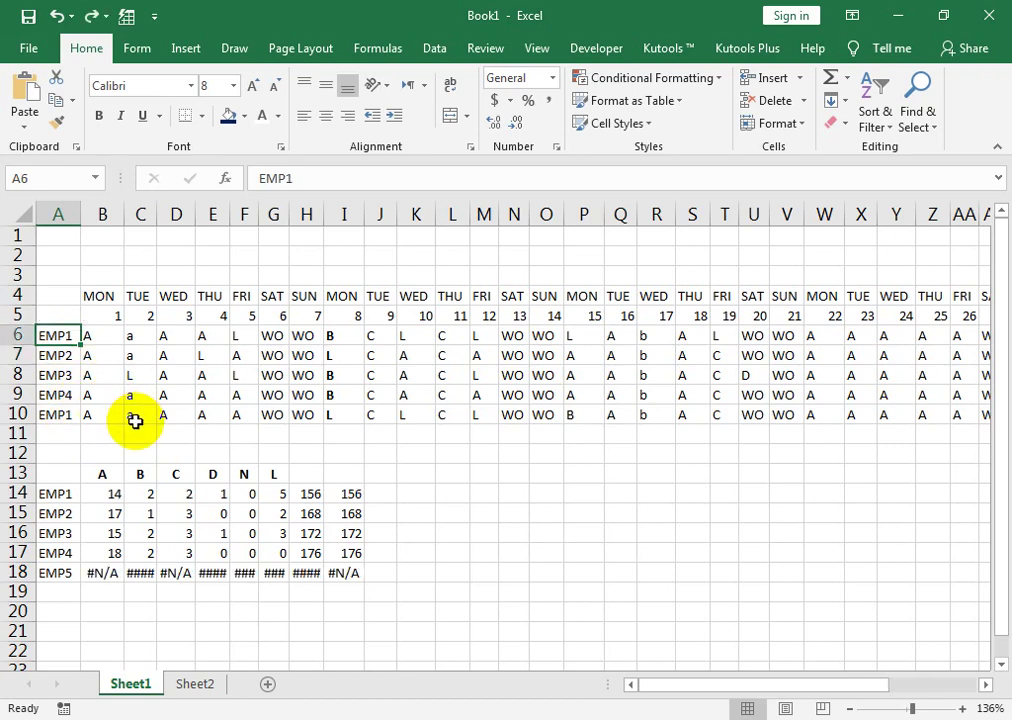
key("ctrl+y")
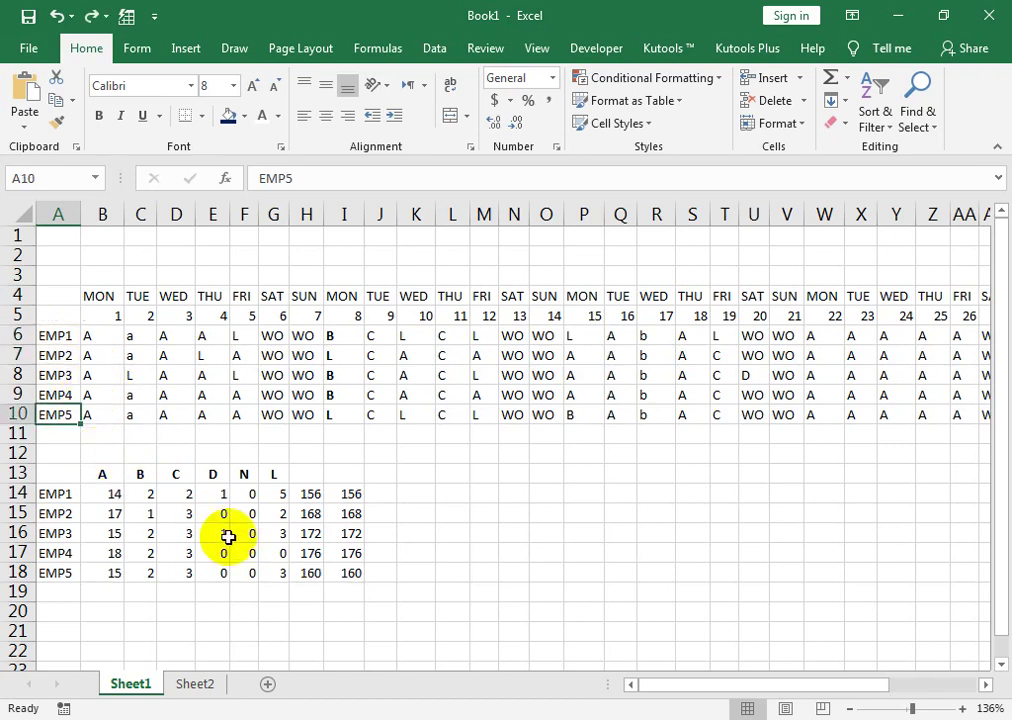
left_click(445, 474)
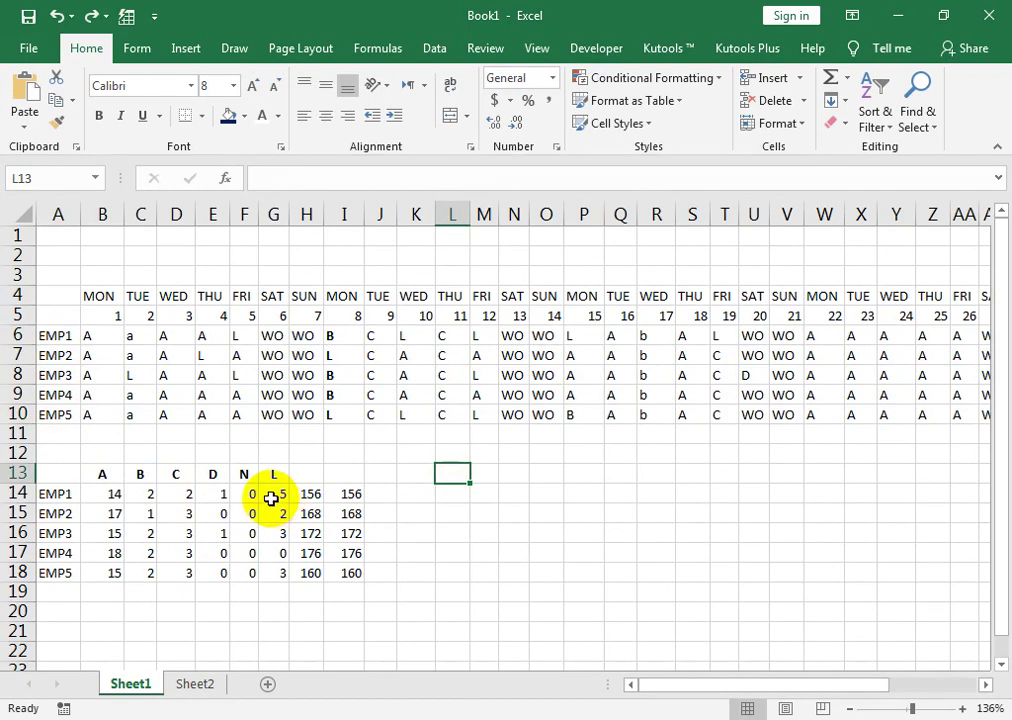
- Clear the existing formulas from B14:I18 in the employee summary table
left_click(58, 616)
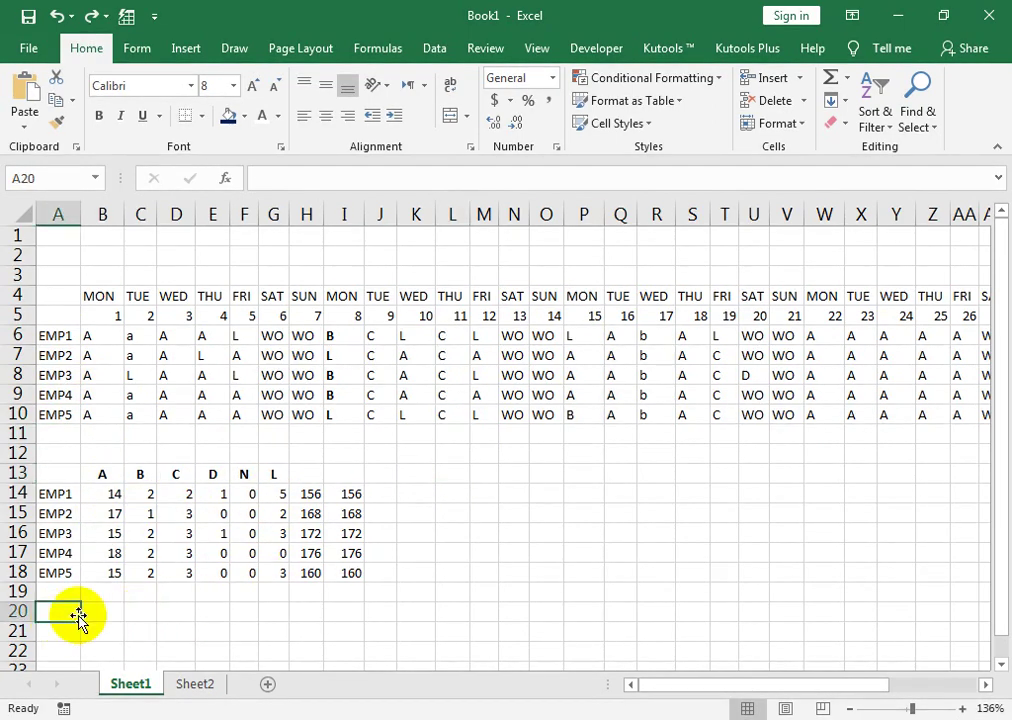
key("Up")
key("Up")
key("Up")
key("Up")
key("Up")
key("Up")
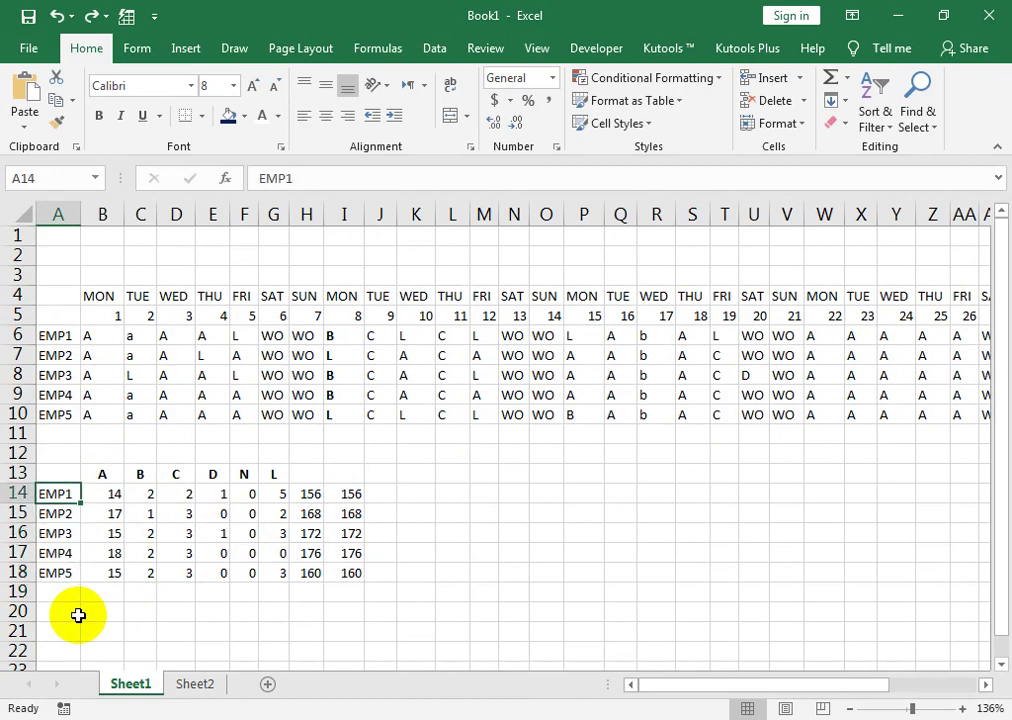
key("Right")
key("shift+Right")
key("shift+Right")
key("shift+Right")
key("shift+Right")
key("shift+Right")
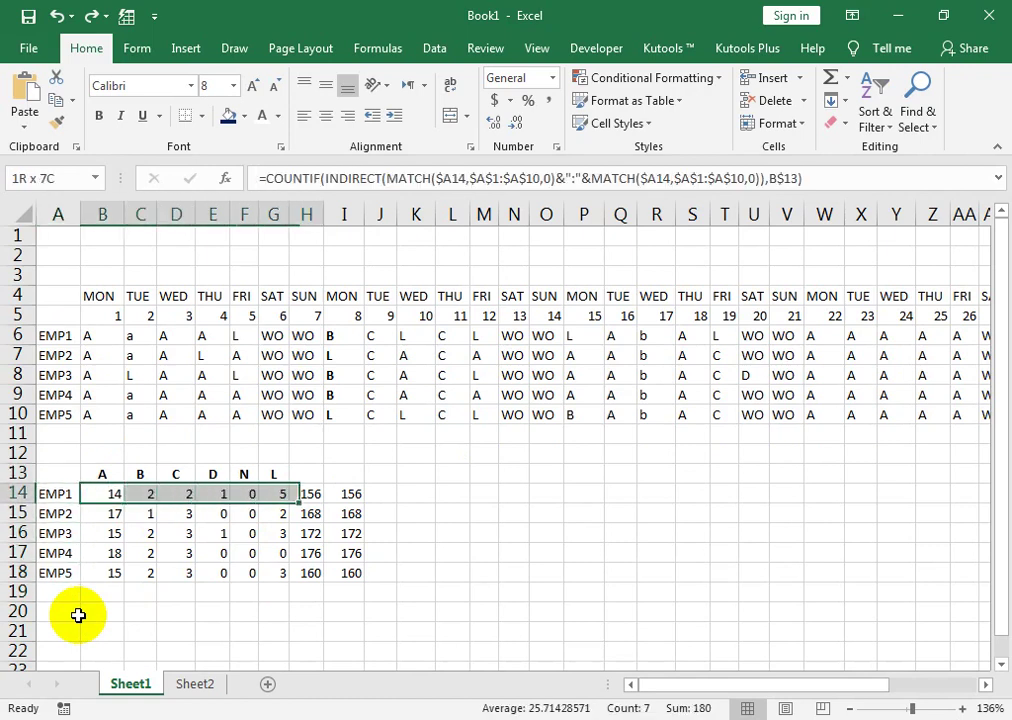
key("shift+Right")
key("shift+Right")
key("shift+Down")
key("shift+Down")
key("shift+Down")
key("shift+Down")
key("Delete")
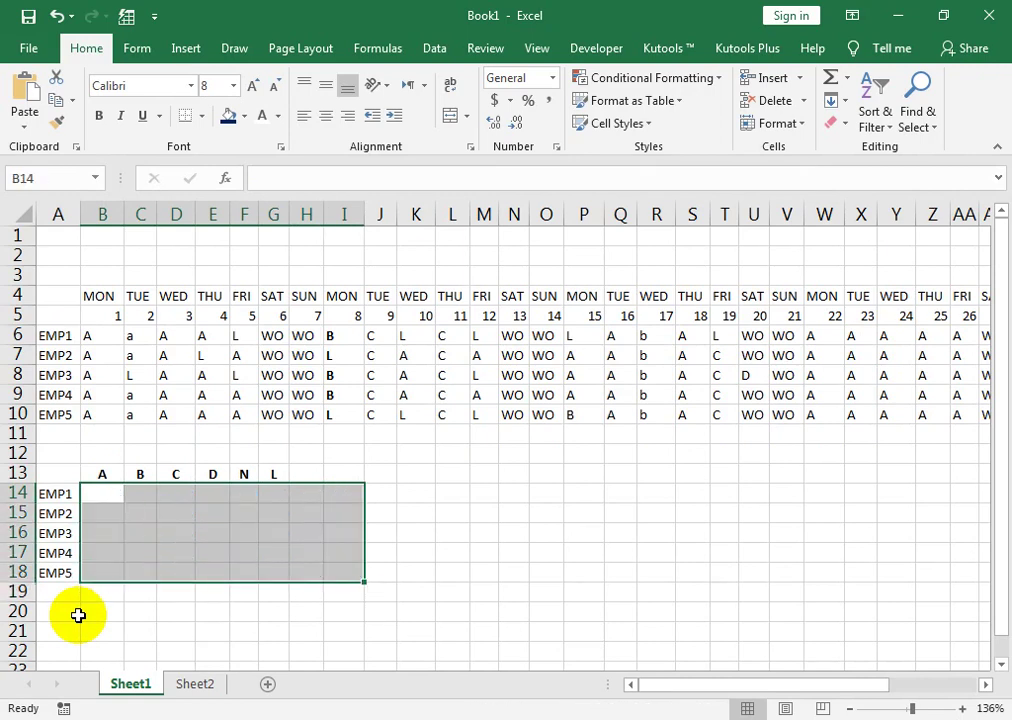
- Start a COUNTIF formula in B14 with INDIRECT as its range argument
key("Left")
key("Right")
type("=")
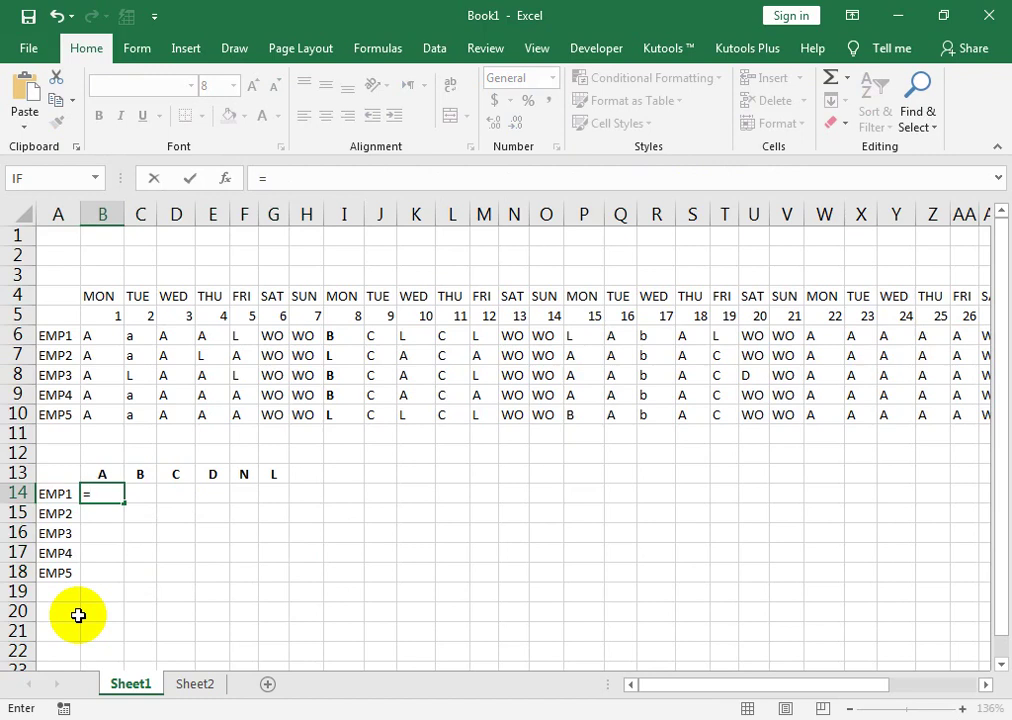
type("COUNTI")
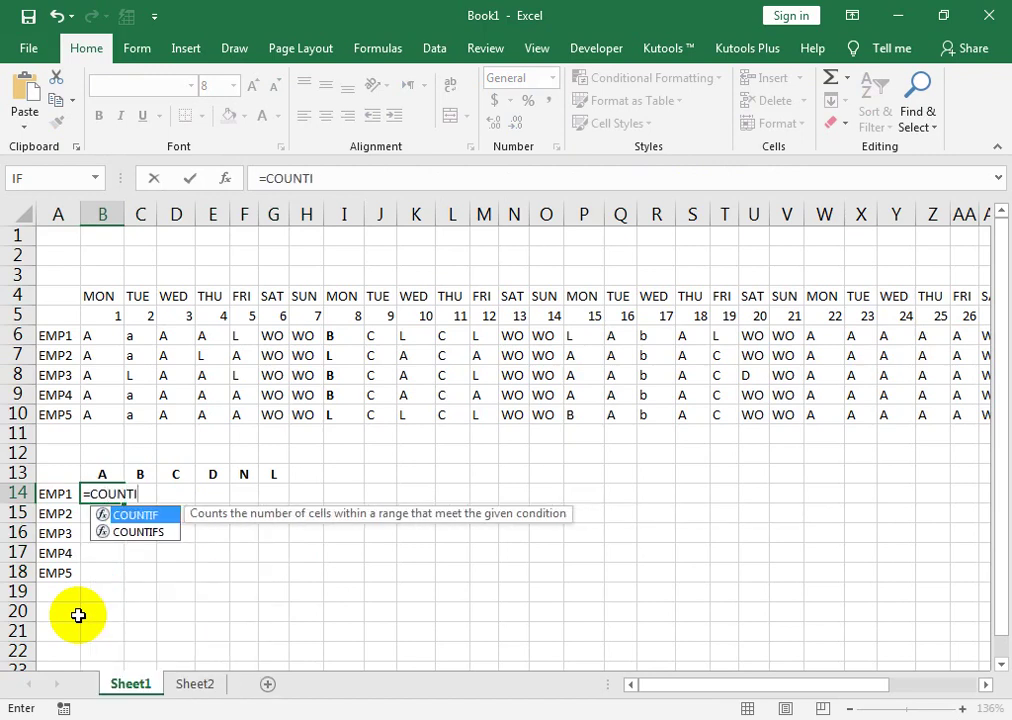
type("F(IND")
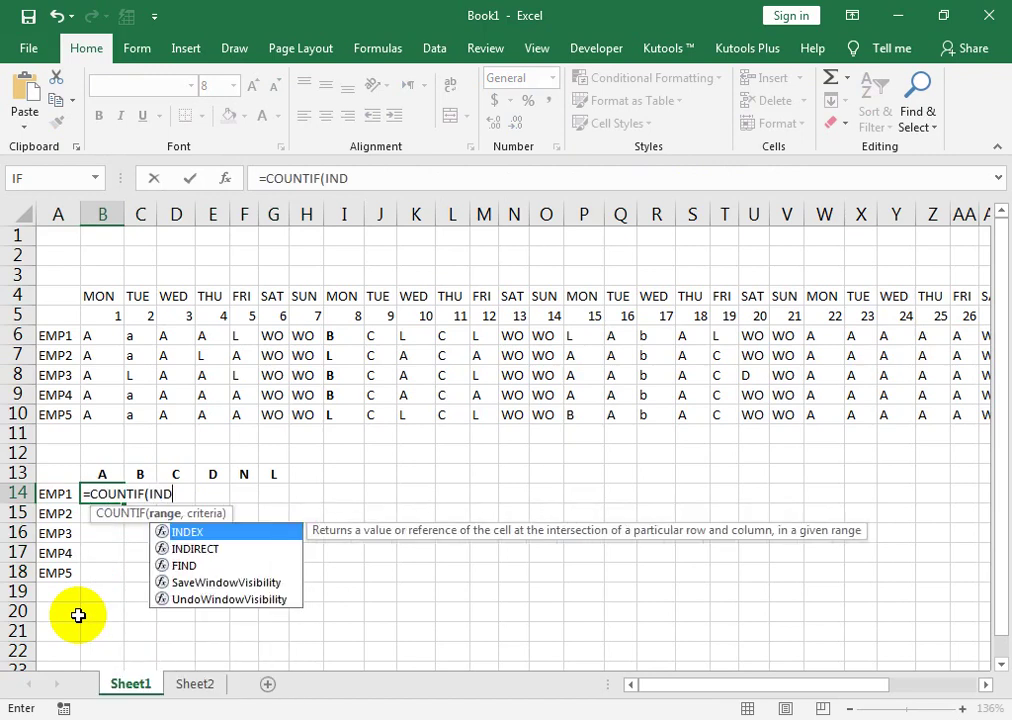
type("IRECT(")
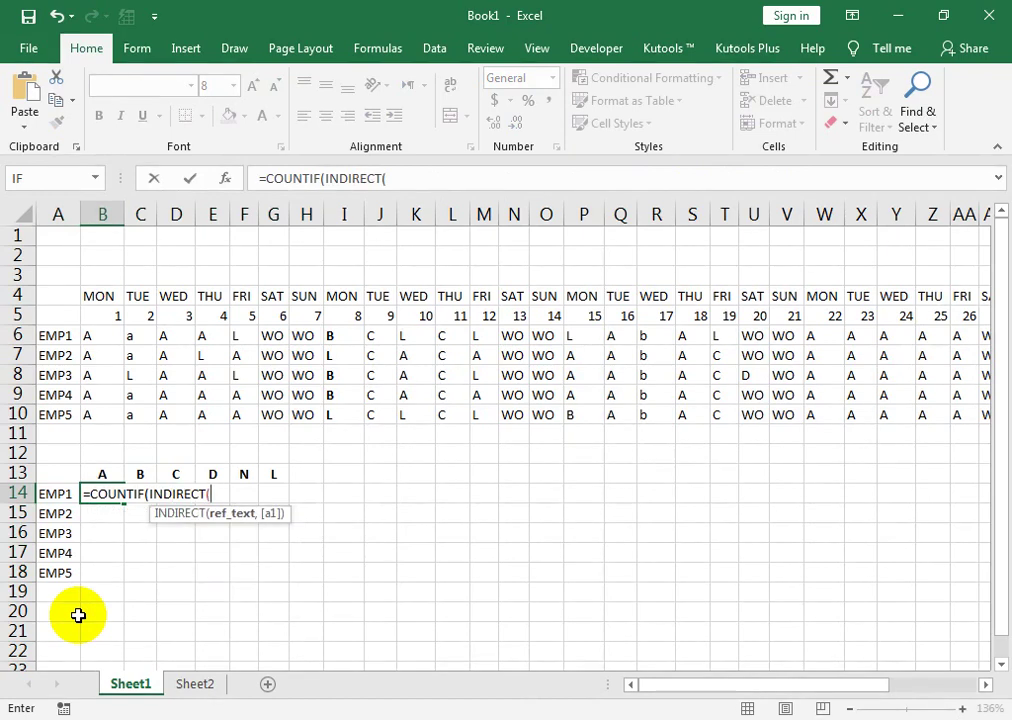
- Add a MATCH function inside INDIRECT with the column-locked reference $A14 as its lookup value
type("MA")
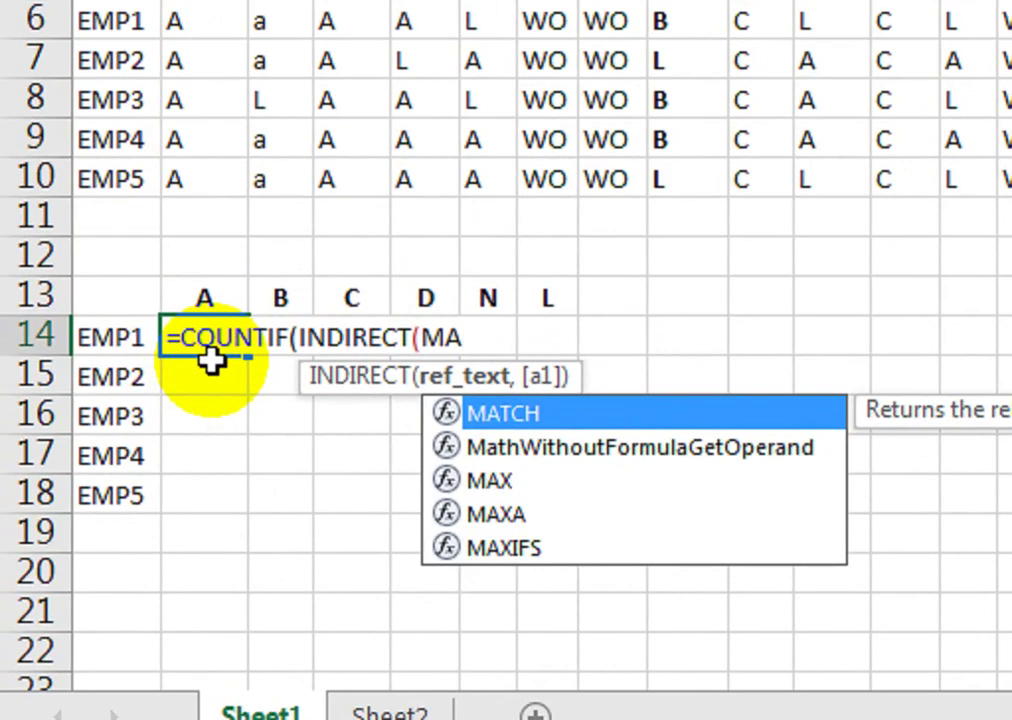
type("T")
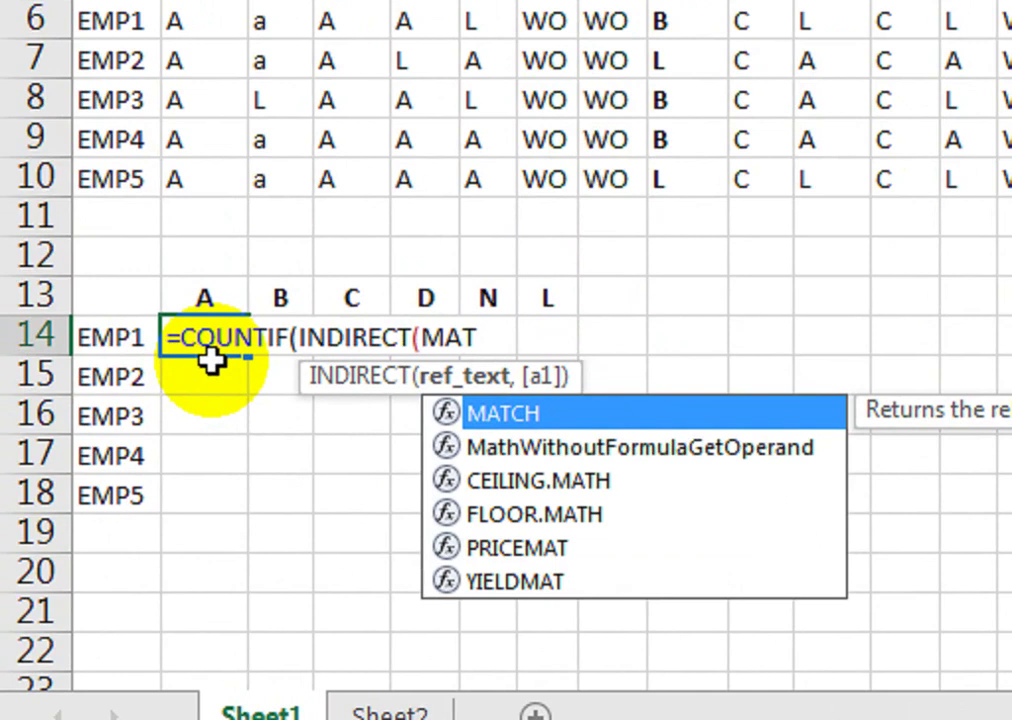
key("Tab")
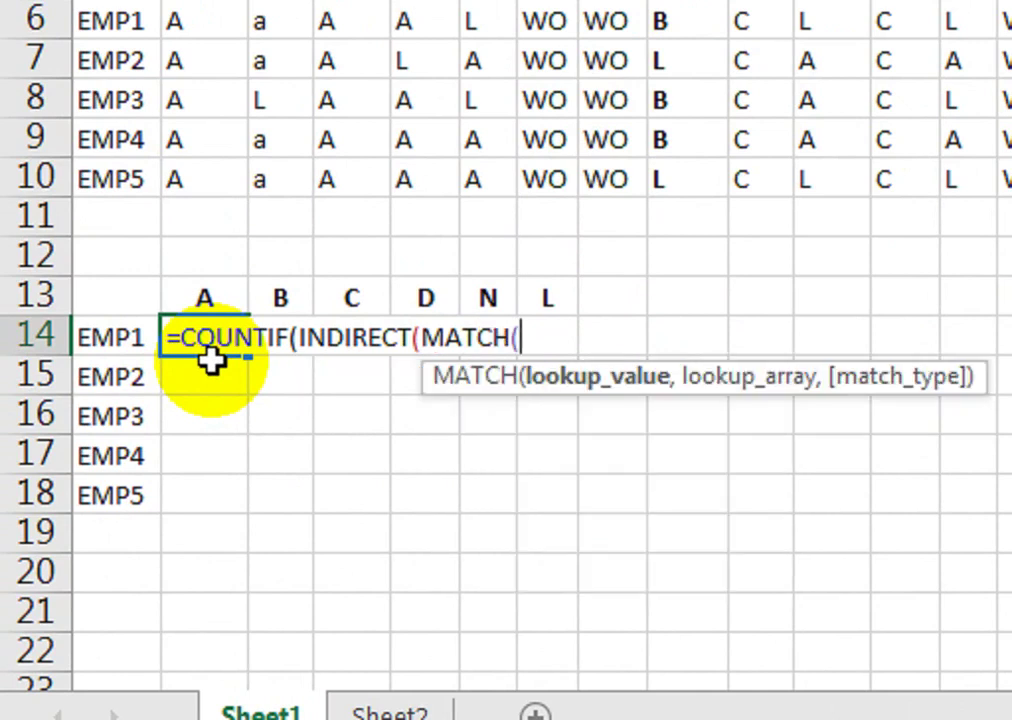
left_click(111, 352)
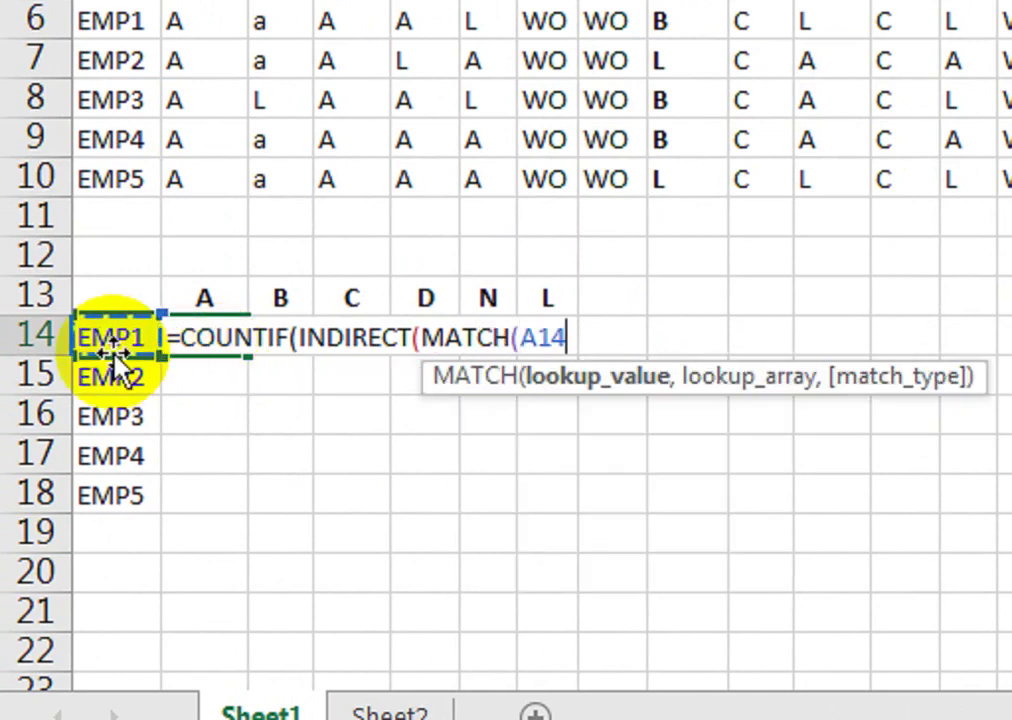
key("F4")
key("F4")
key("F4")
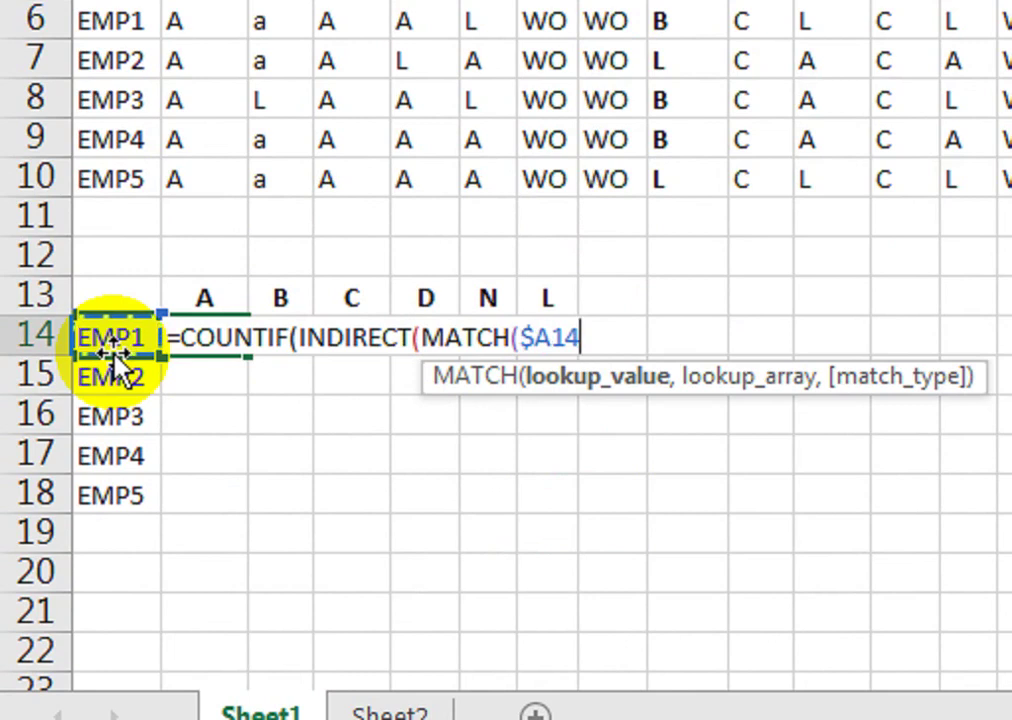
- Give the MATCH the absolute lookup array $A$6:$A$10 and exact match type 0, and close its parenthesis
type(",")
left_click_drag(78, 40, 103, 198)
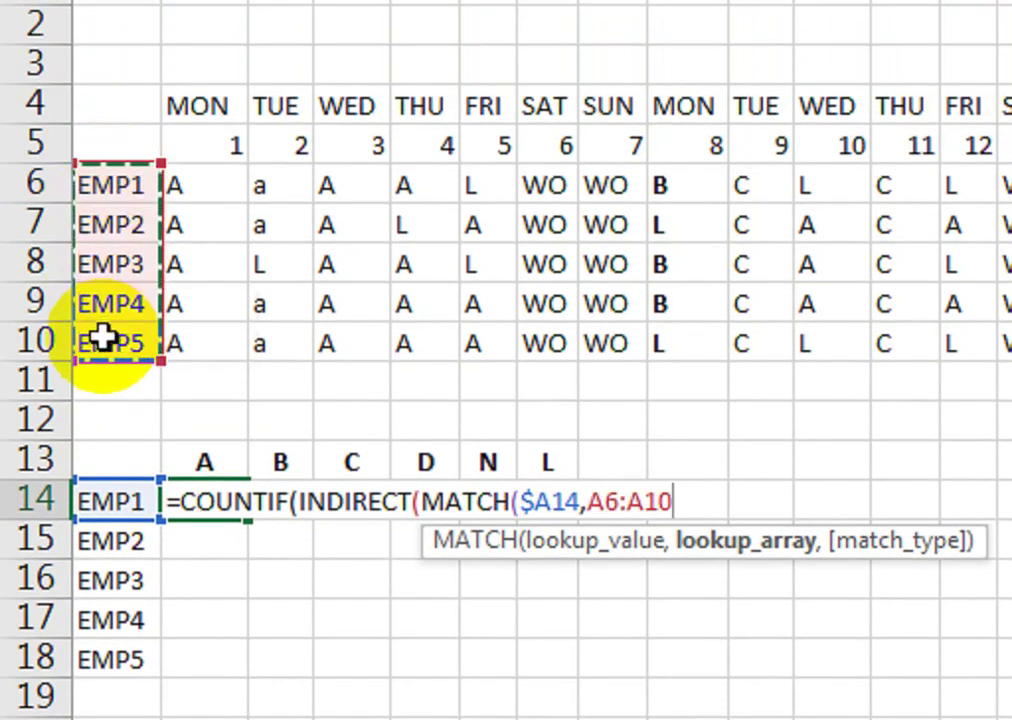
key("F4")
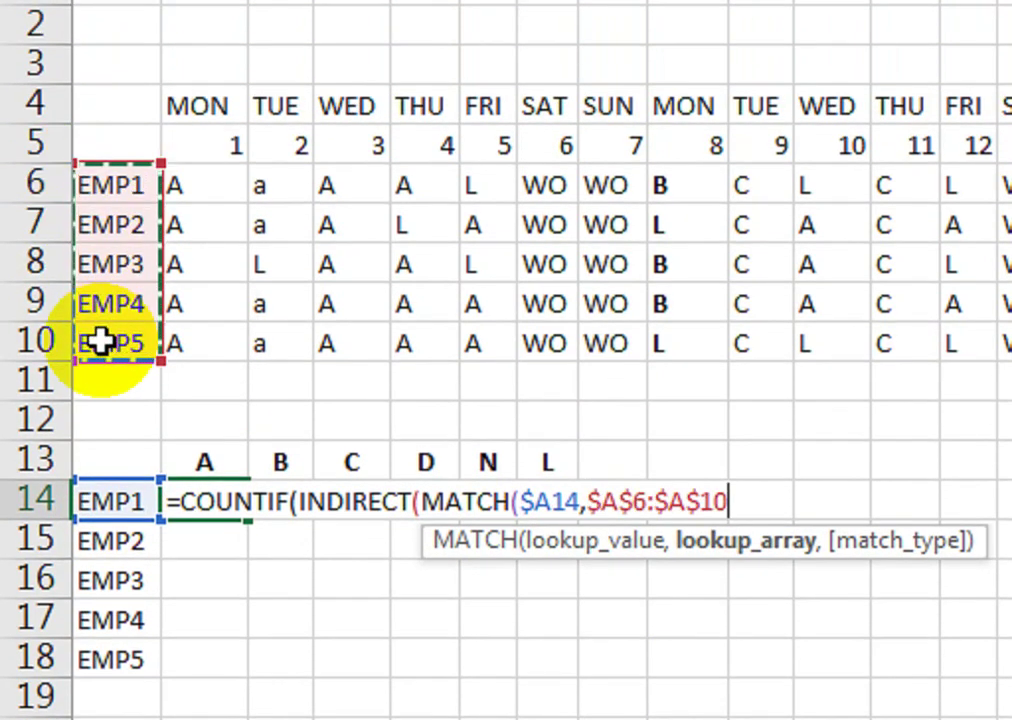
type(",")
key("Down")
key("Tab")
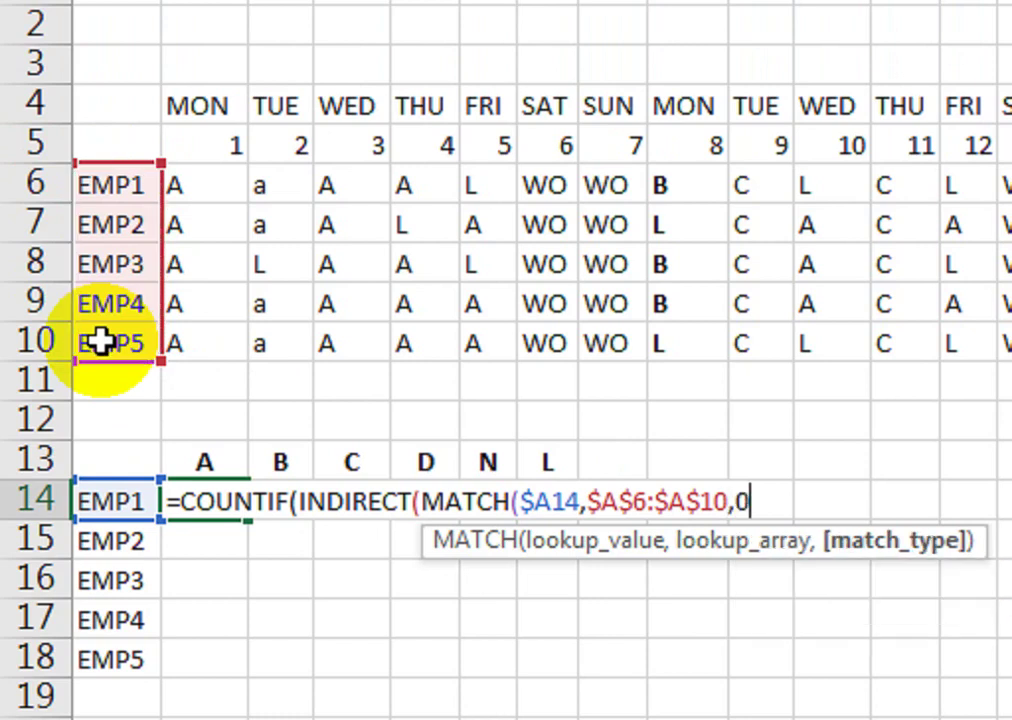
type(")")
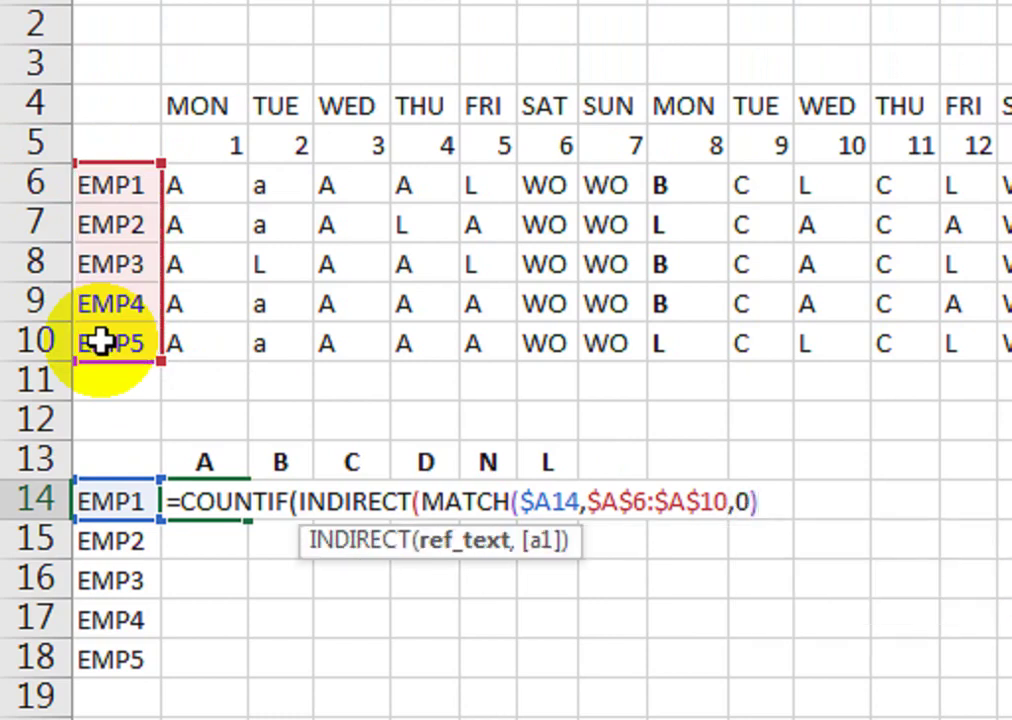
- Concatenate ":" and a second MATCH function that looks up the column-locked reference $A14
type("&\"")
type("&MA")
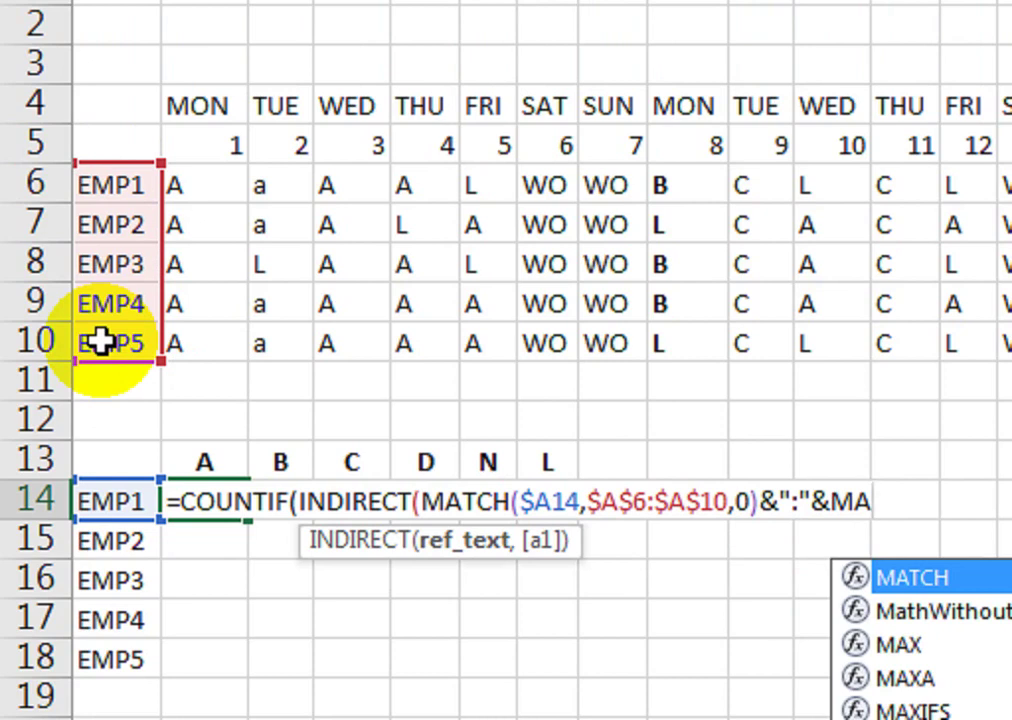
key("Tab")
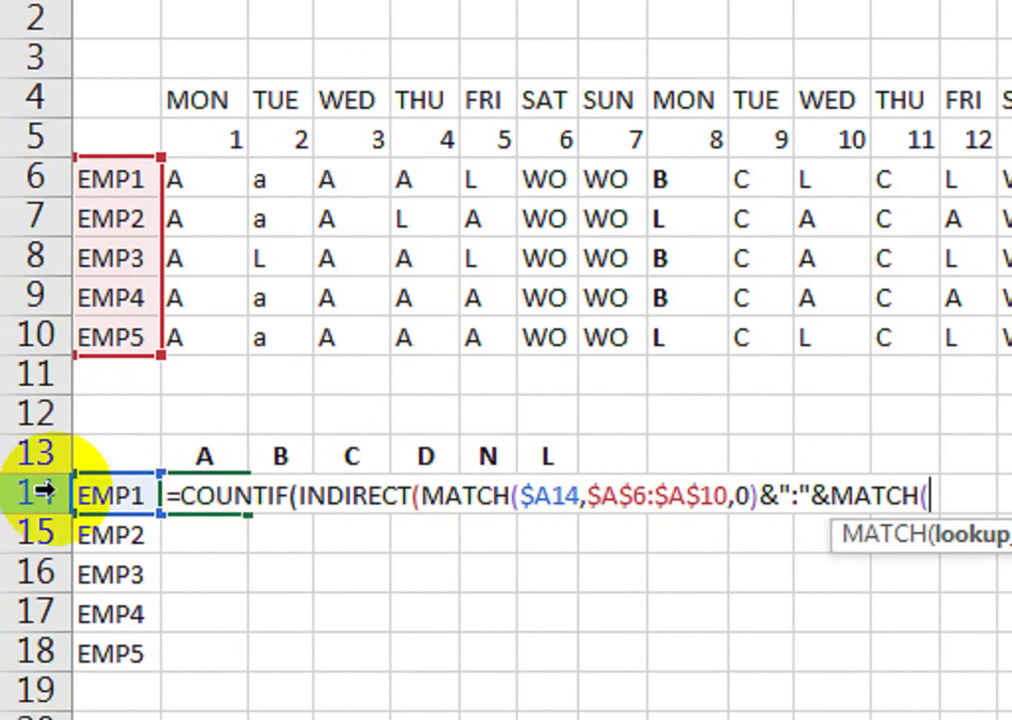
left_click(95, 490)
key("F4")
key("F4")
key("F4")
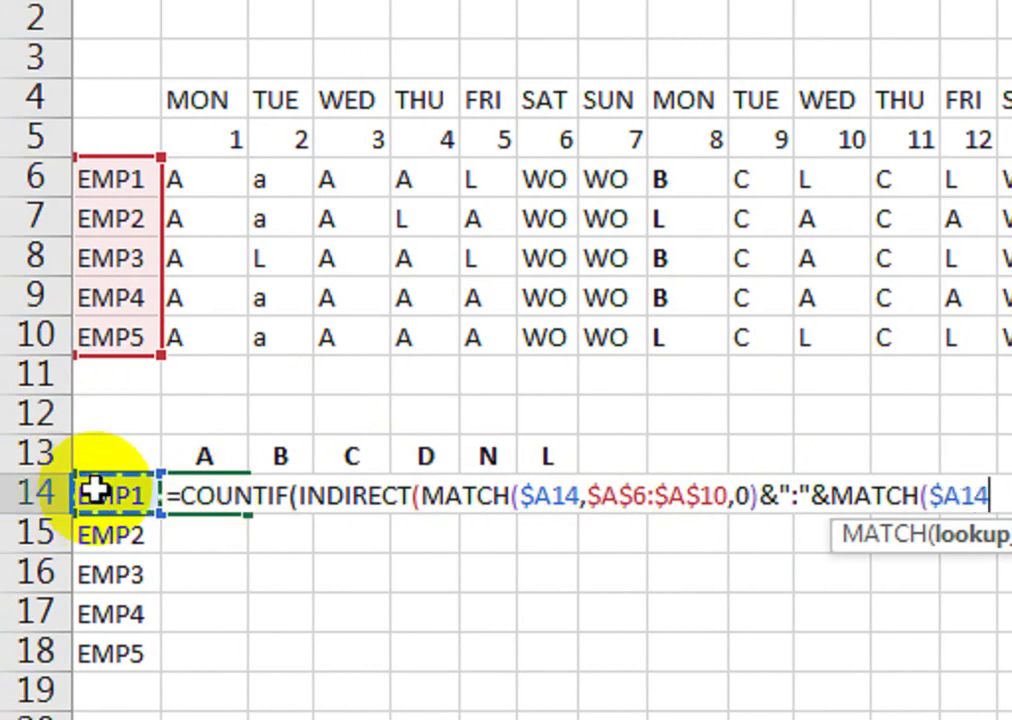
- Give the second MATCH the absolute lookup array $A$6:$A$10 and match type 0, and close both MATCH and INDIRECT
type(",")
left_click_drag(113, 187, 108, 362)
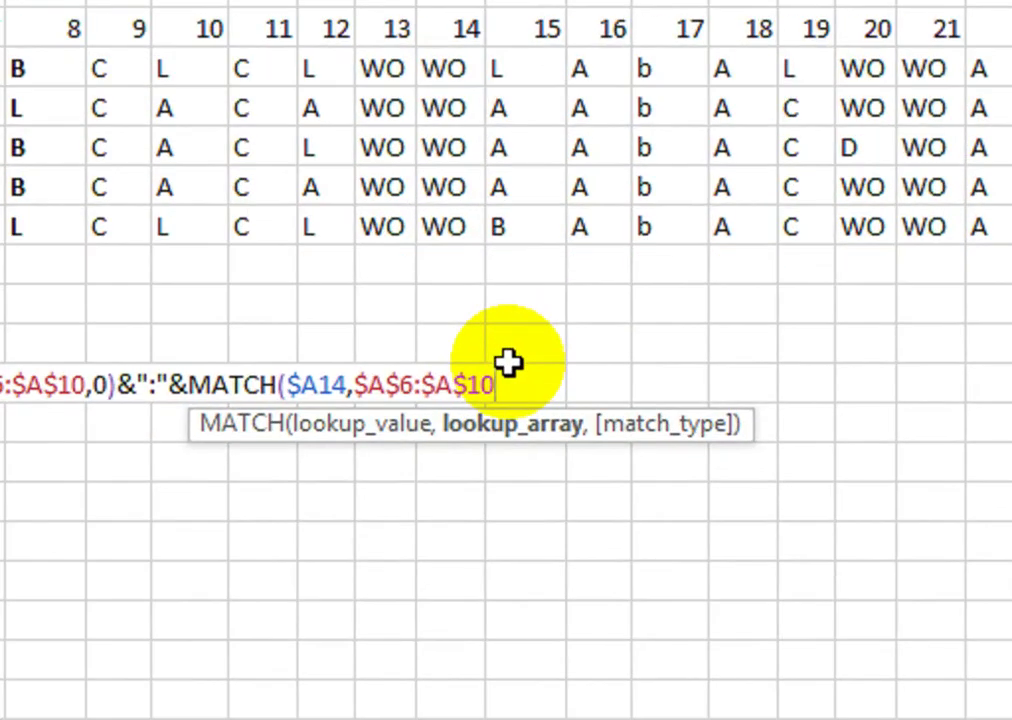
type(",0")
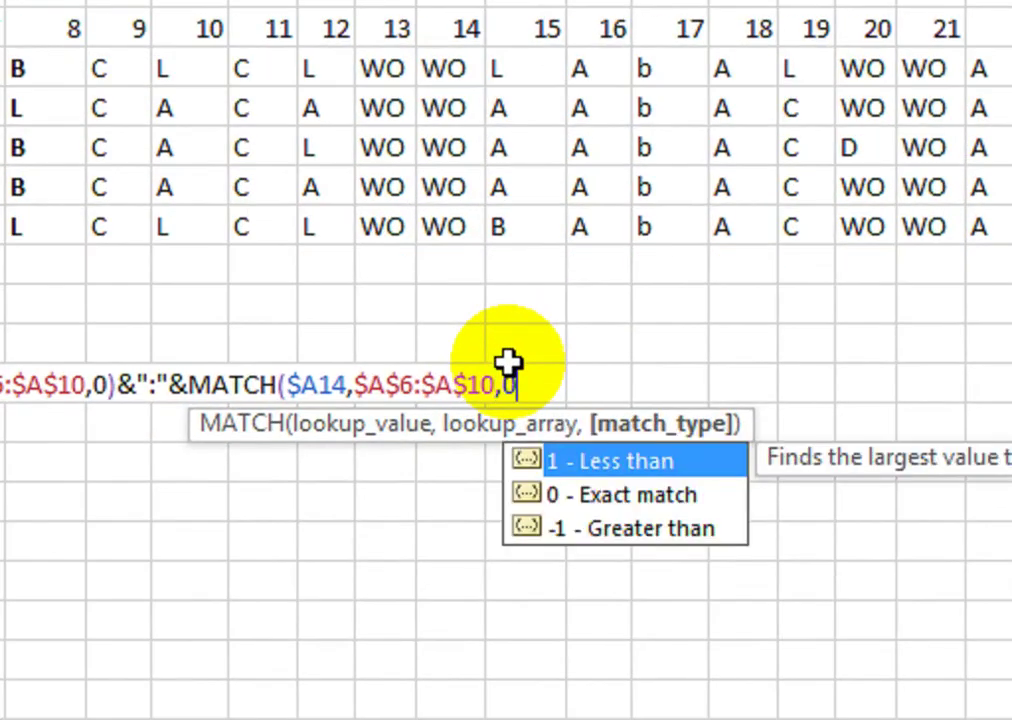
type("))")
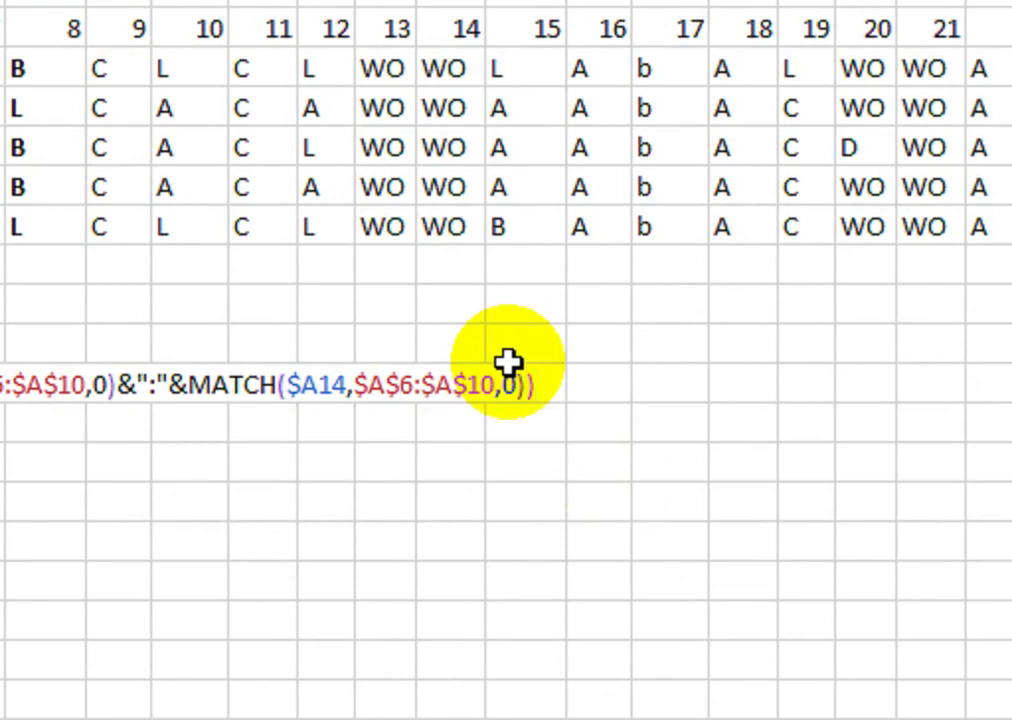
- Complete the COUNTIF formula in B14 with the row-locked criteria reference B$13 and enter it
type("),")
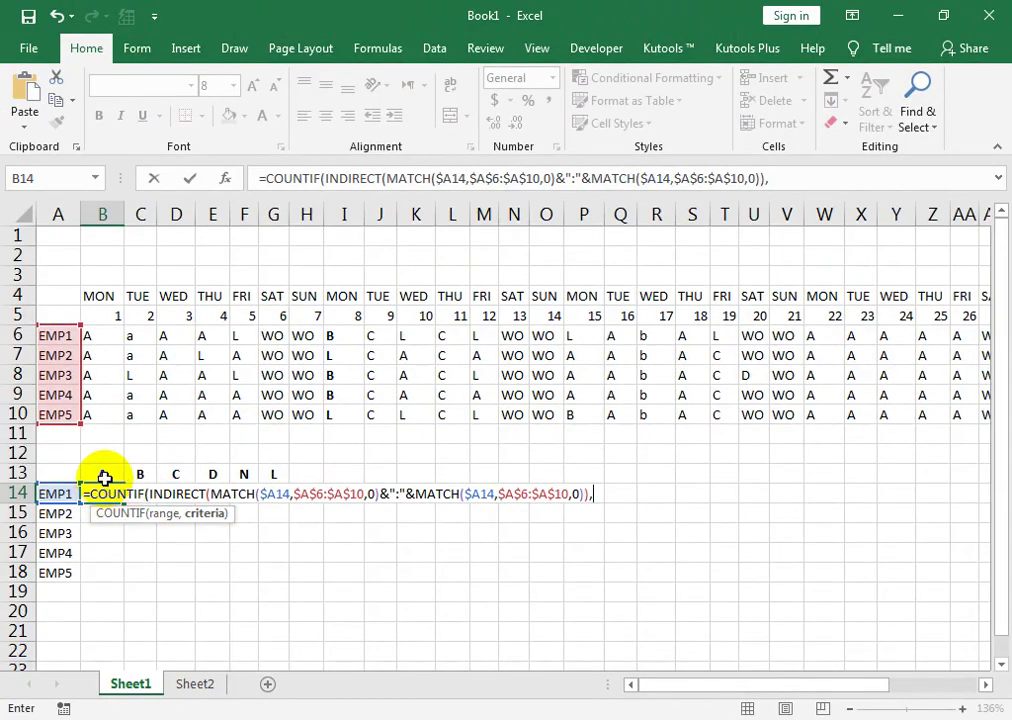
left_click(104, 477)
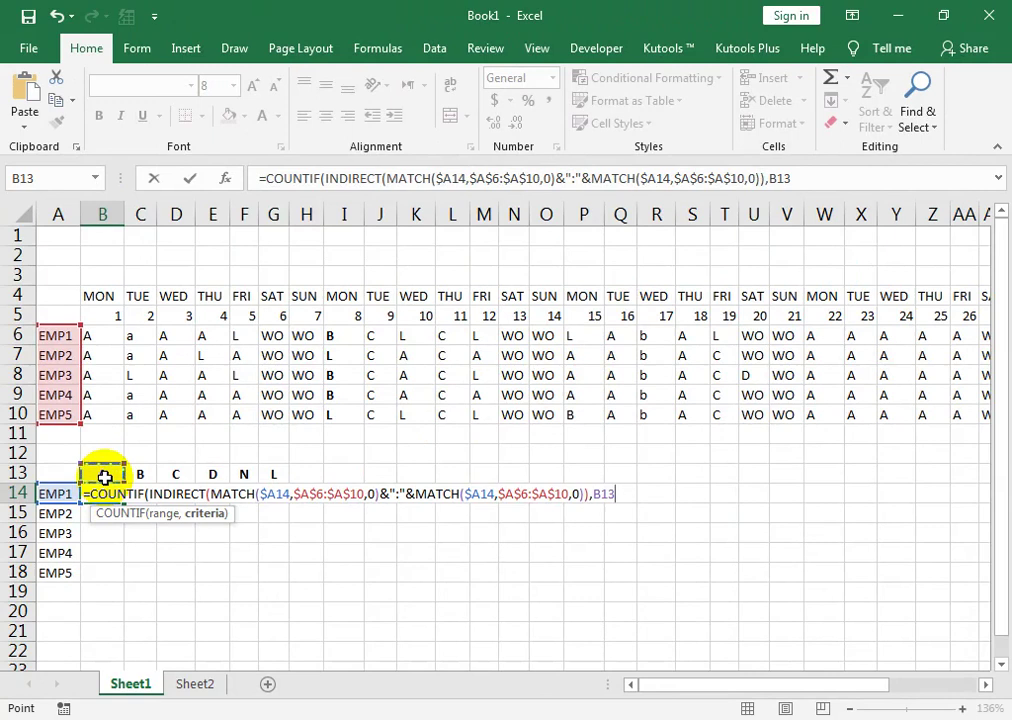
key("F4")
key("F4")
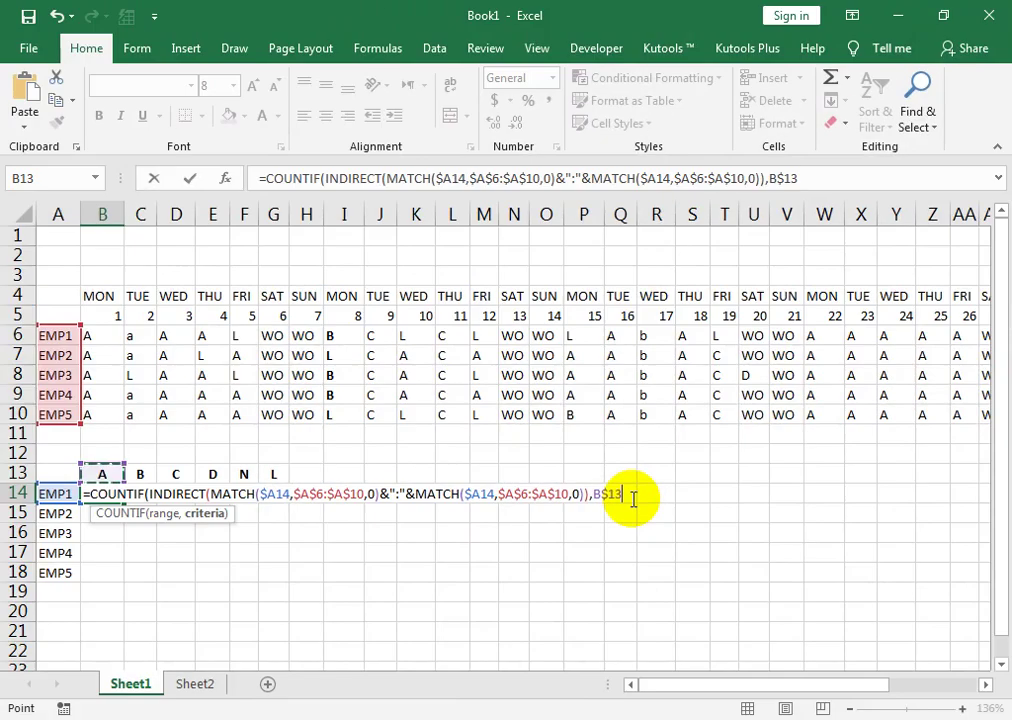
type(")")
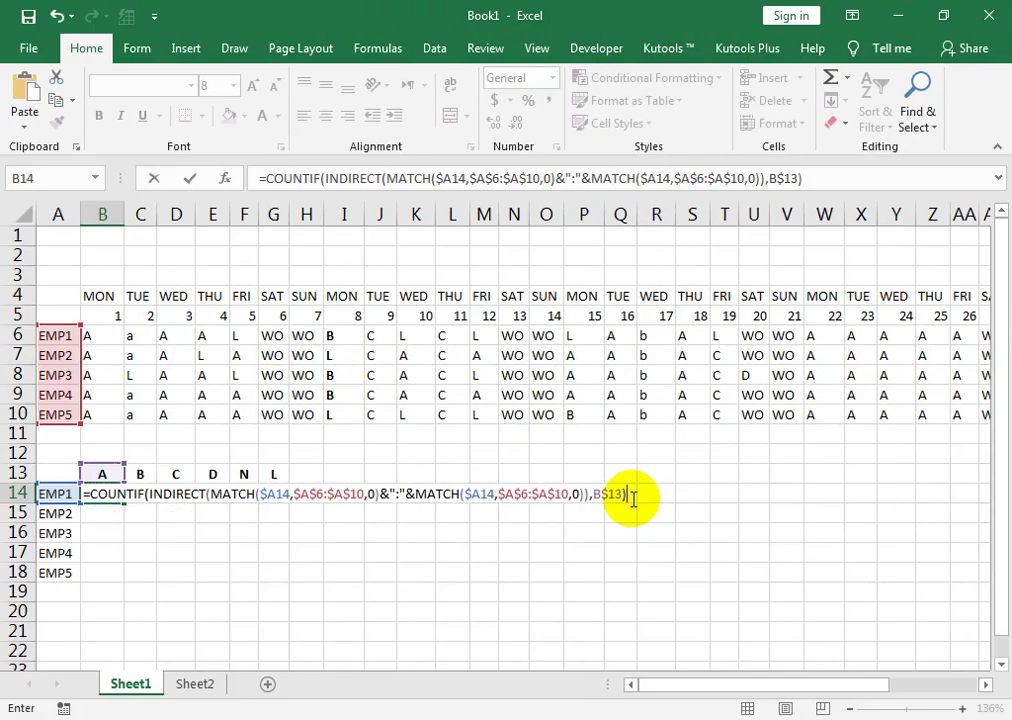
key("Return")
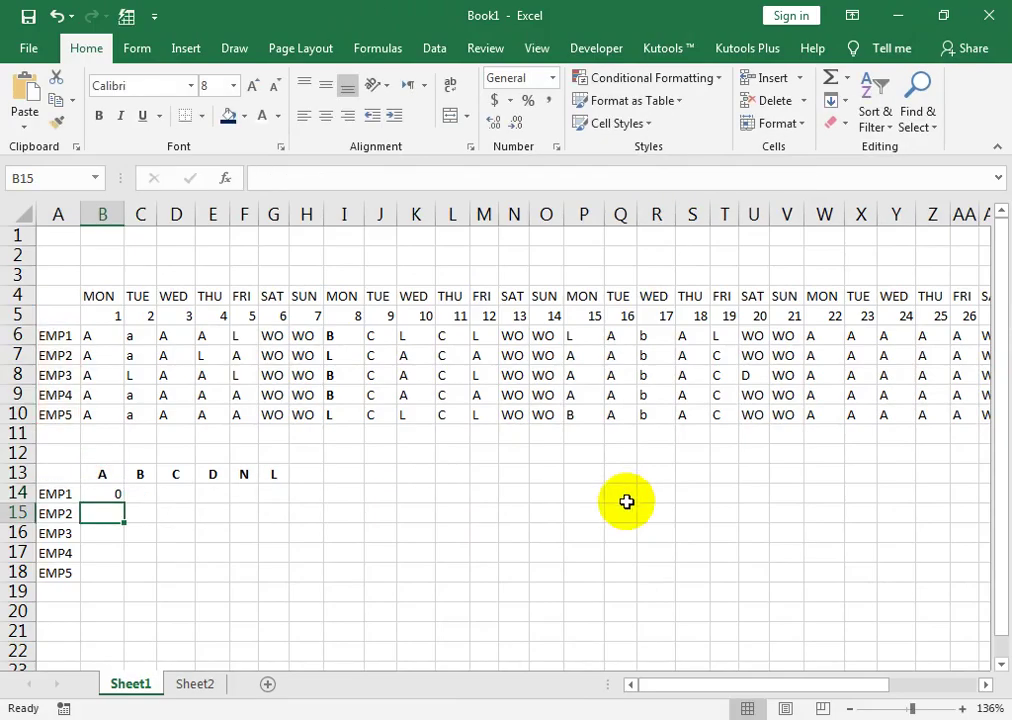
- Edit the formula in B14 so both MATCH lookup arrays read $A$1:$A$10
left_click(113, 491)
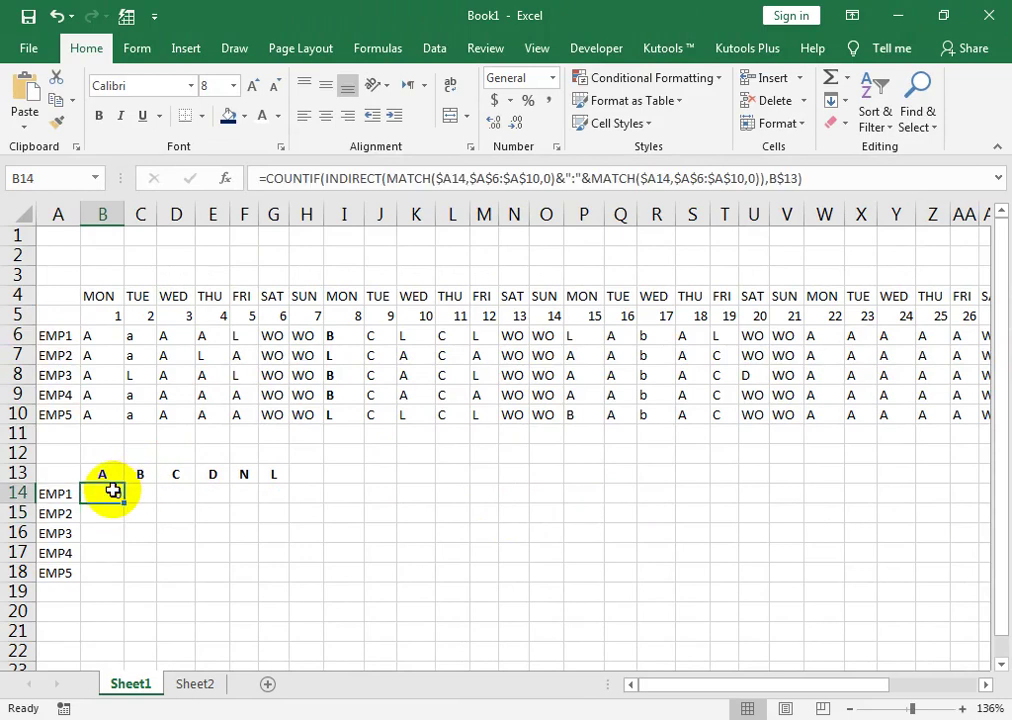
double_click(100, 494)
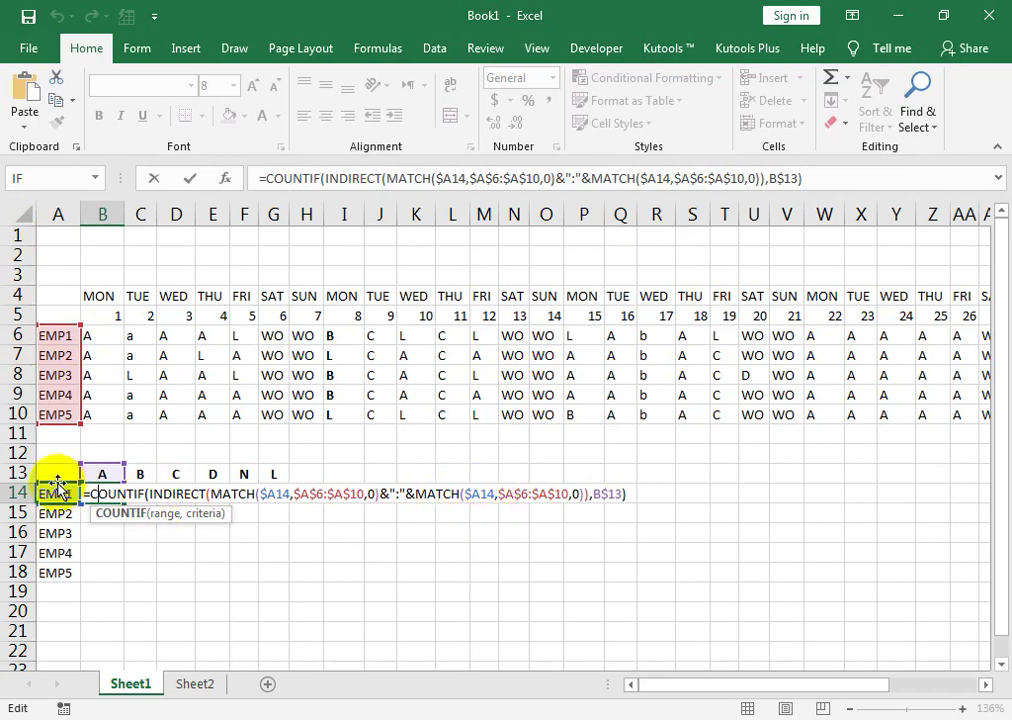
left_click(323, 494)
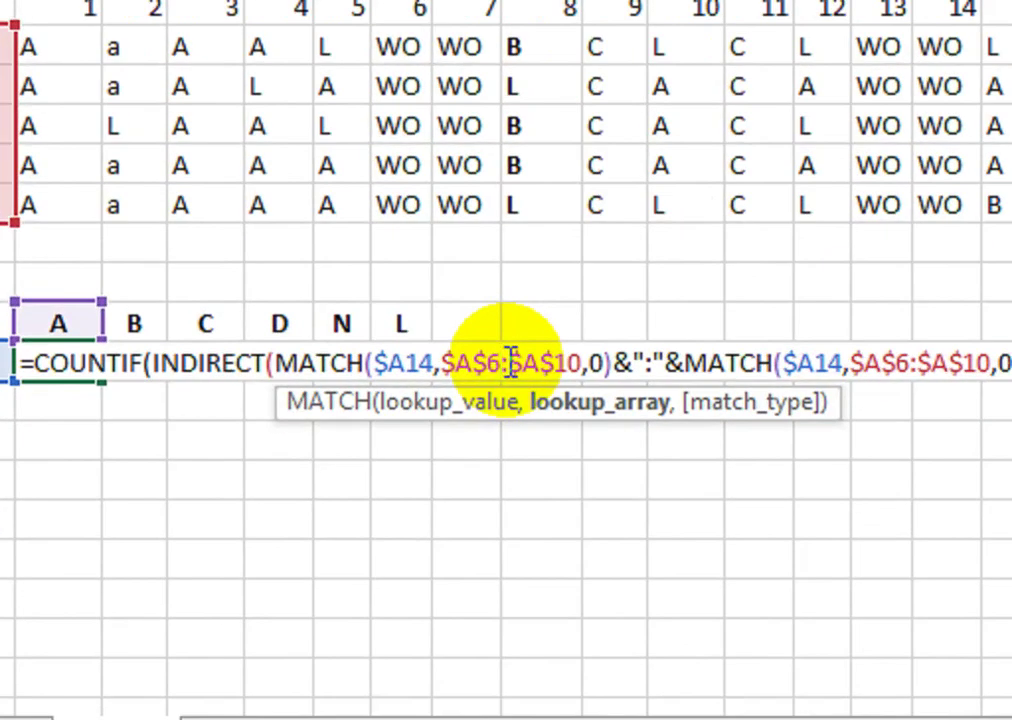
key("BackSpace")
key("BackSpace")
type("1")
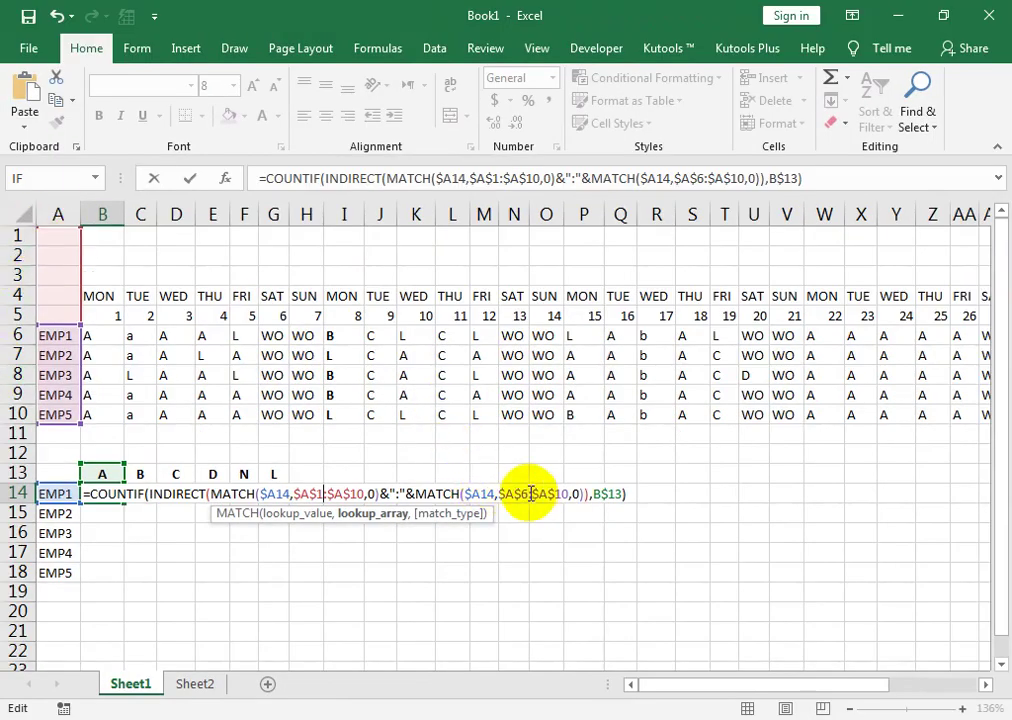
left_click(529, 493)
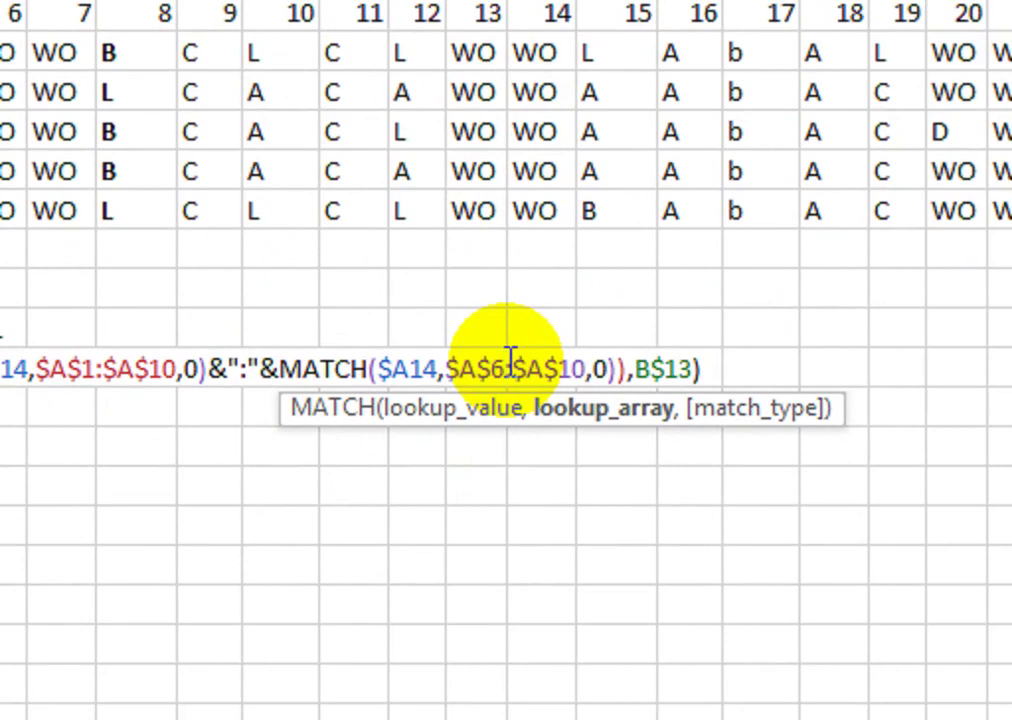
key("BackSpace")
type("1")
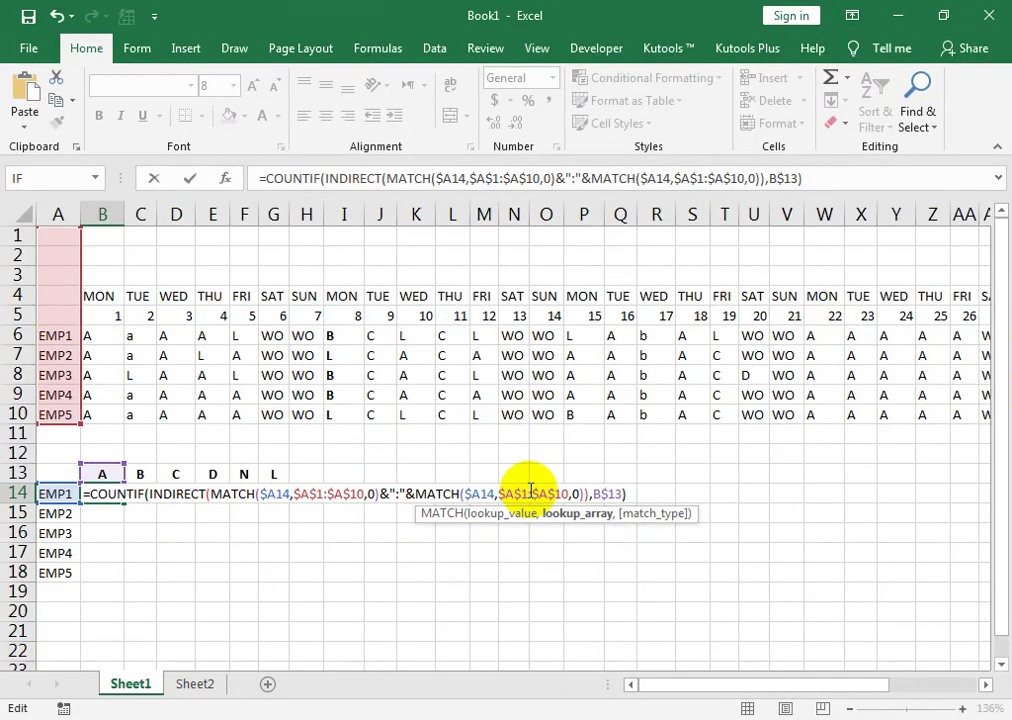
key("End")
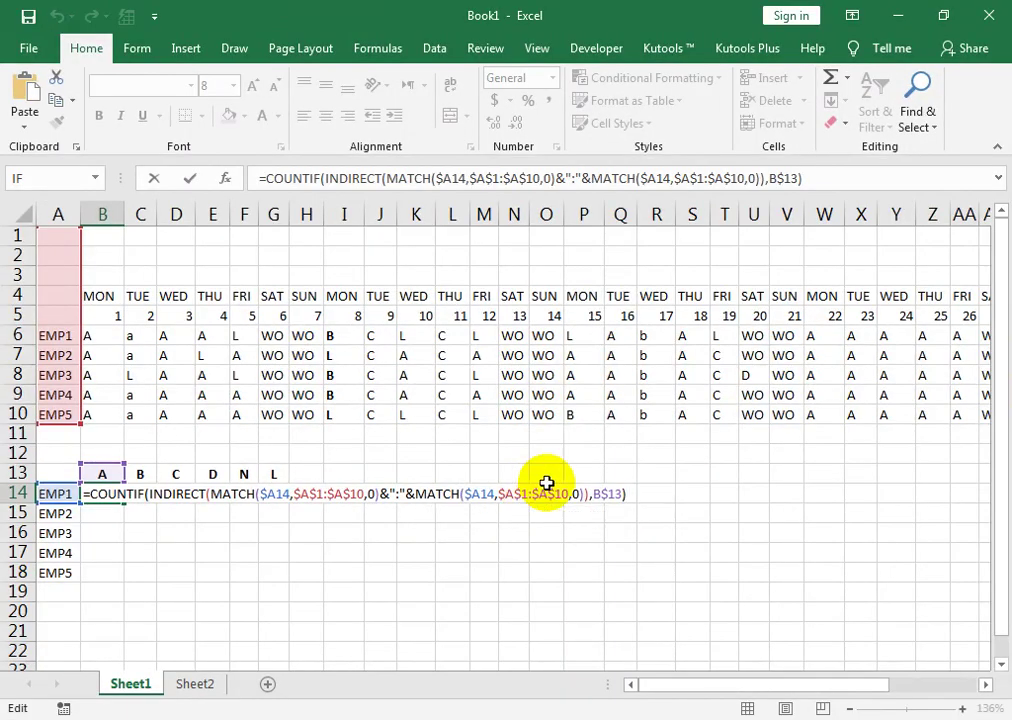
key("Return")
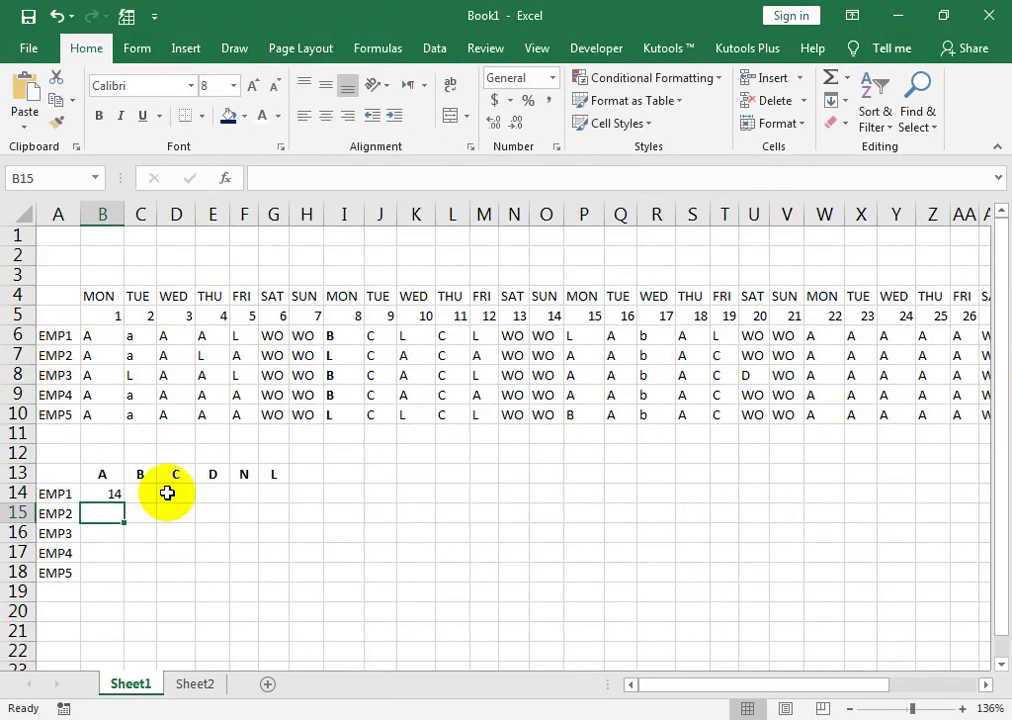
- Fill the B14 formula across and down the summary table through G18
left_click(108, 493)
left_click_drag(121, 500, 276, 580)
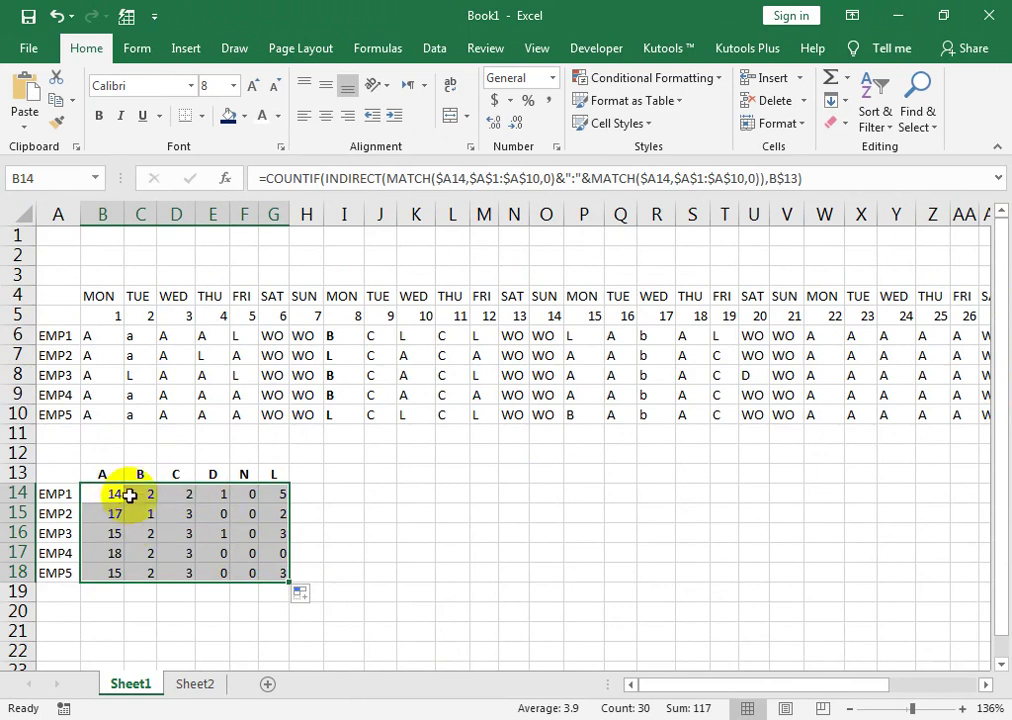
- Compare the EMP1 summary counts with the shift-code totals beside the schedule in columns AG to AM
key("Right")
key("Right")
key("Right")
key("Right")
key("Right")
key("Right")
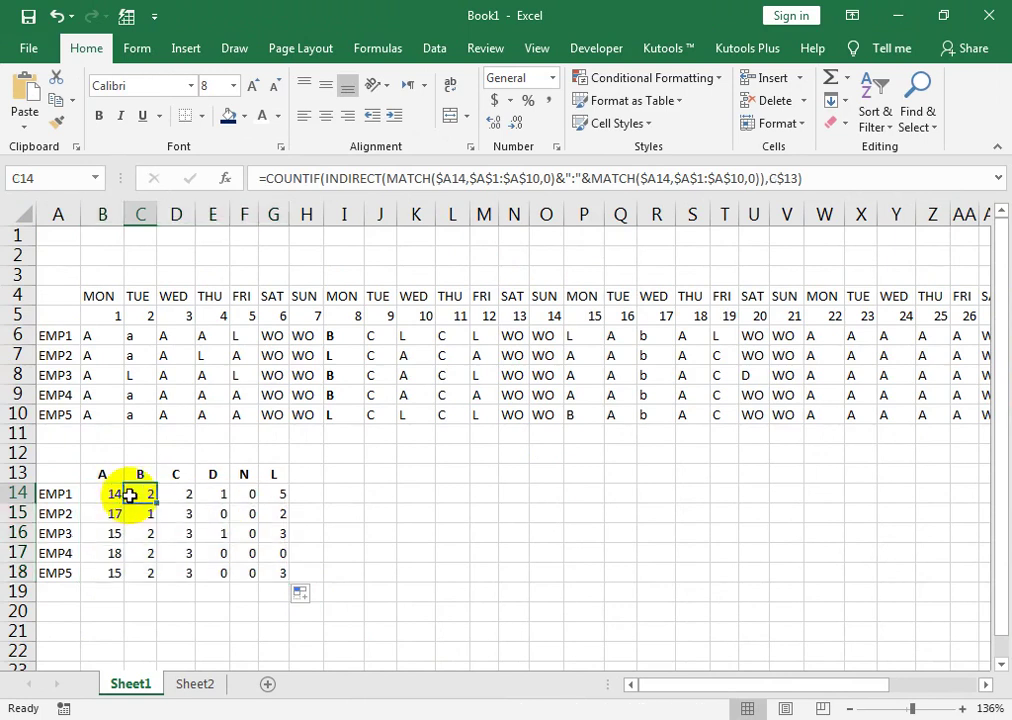
key("Right")
key("Right")
key("Left")
key("Left")
left_click_drag(935, 473, 920, 450)
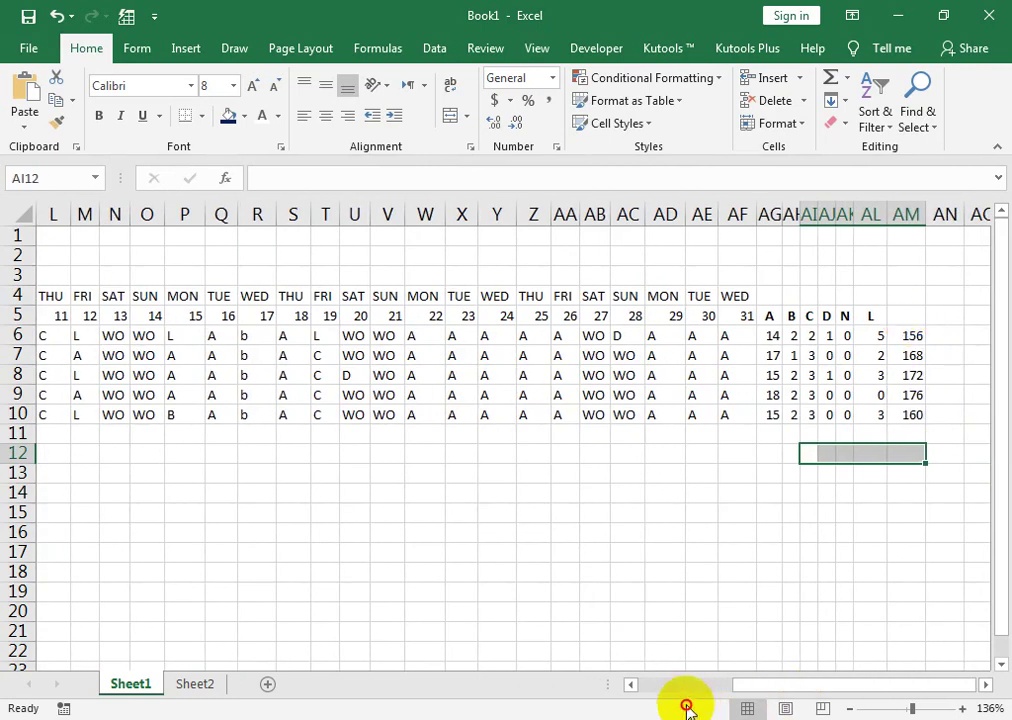
left_click_drag(797, 686, 560, 680)
- Change the employee label in schedule cell A6 to EMP5
left_click(56, 335)
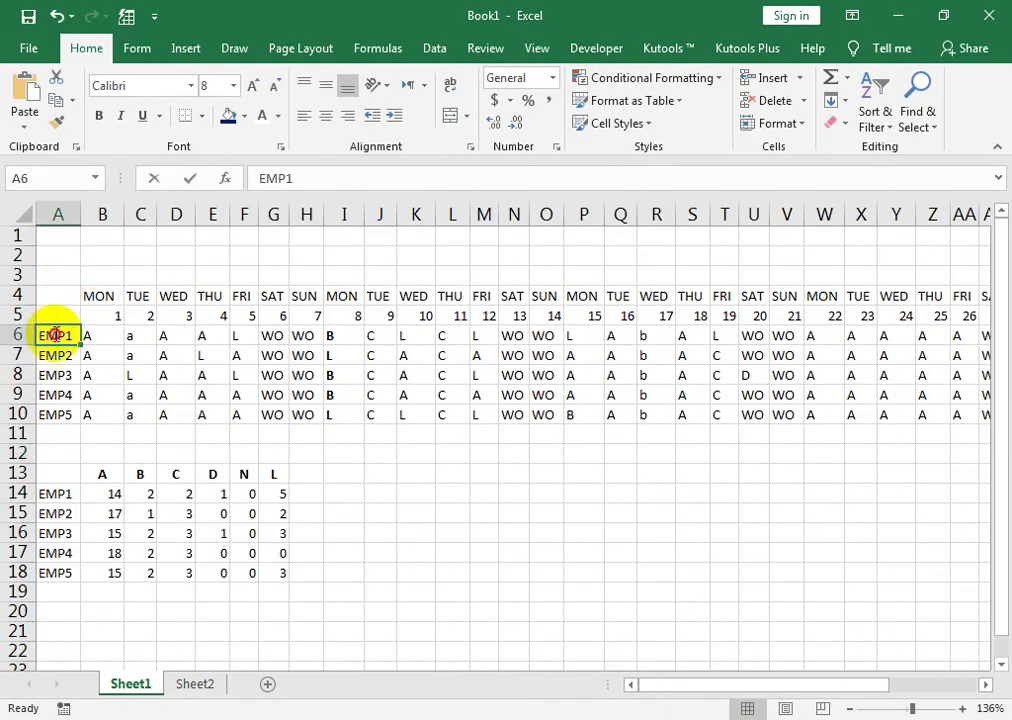
double_click(70, 337)
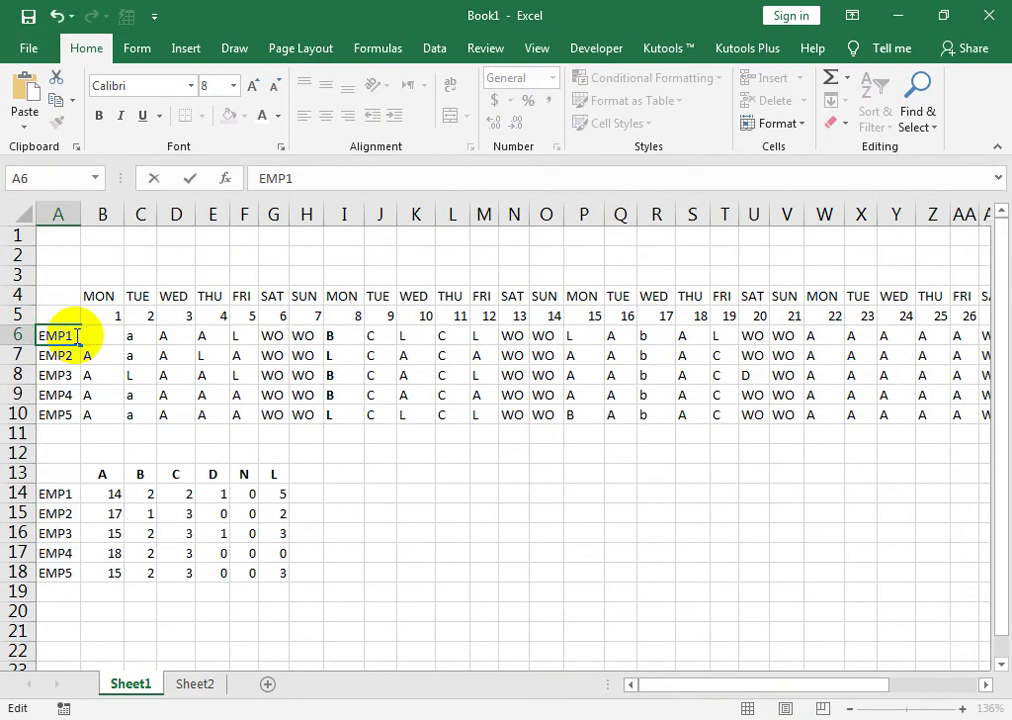
key("Return")
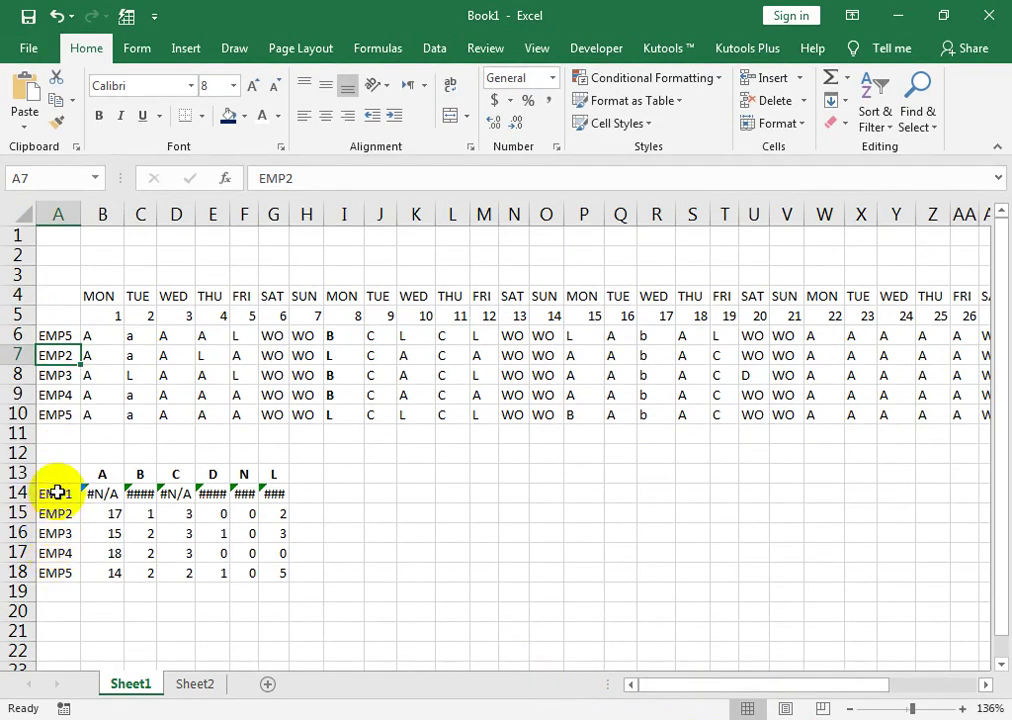
- Change the employee label in schedule cell A10 to EMP1
left_click(55, 572)
key("Up")
key("Up")
key("Up")
key("Up")
key("Up")
key("Up")
key("Up")
key("Up")
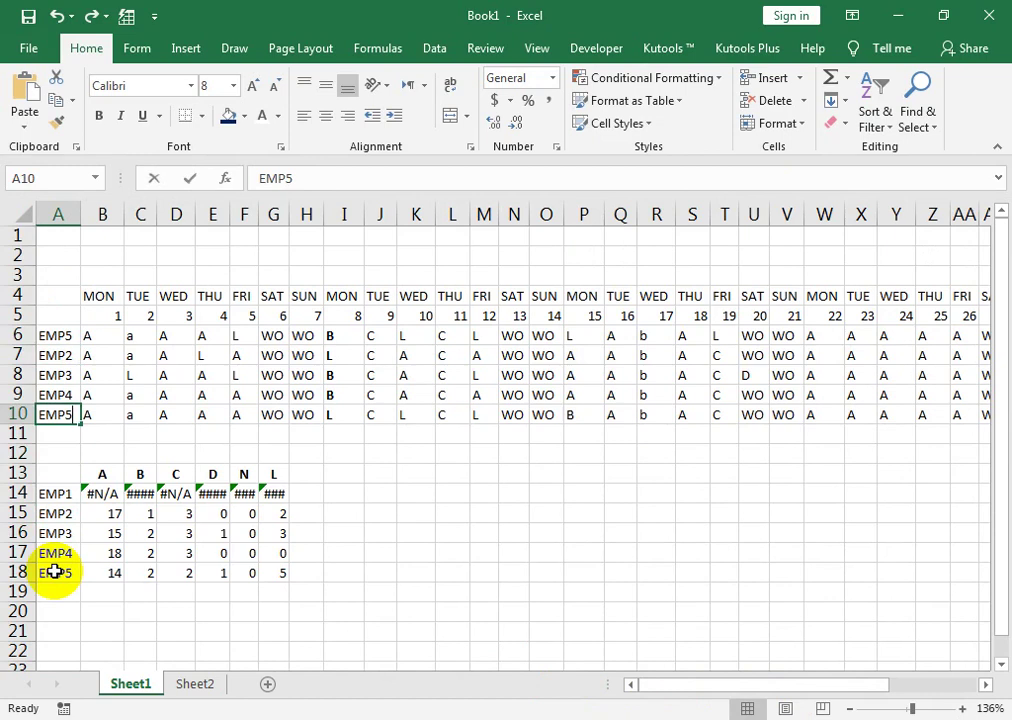
key("F2")
key("Return")
- Check the summary table's shift counts against the swapped EMP1 and EMP5 rows in the schedule
key("Up")
key("Up")
key("Up")
key("Up")
key("Up")
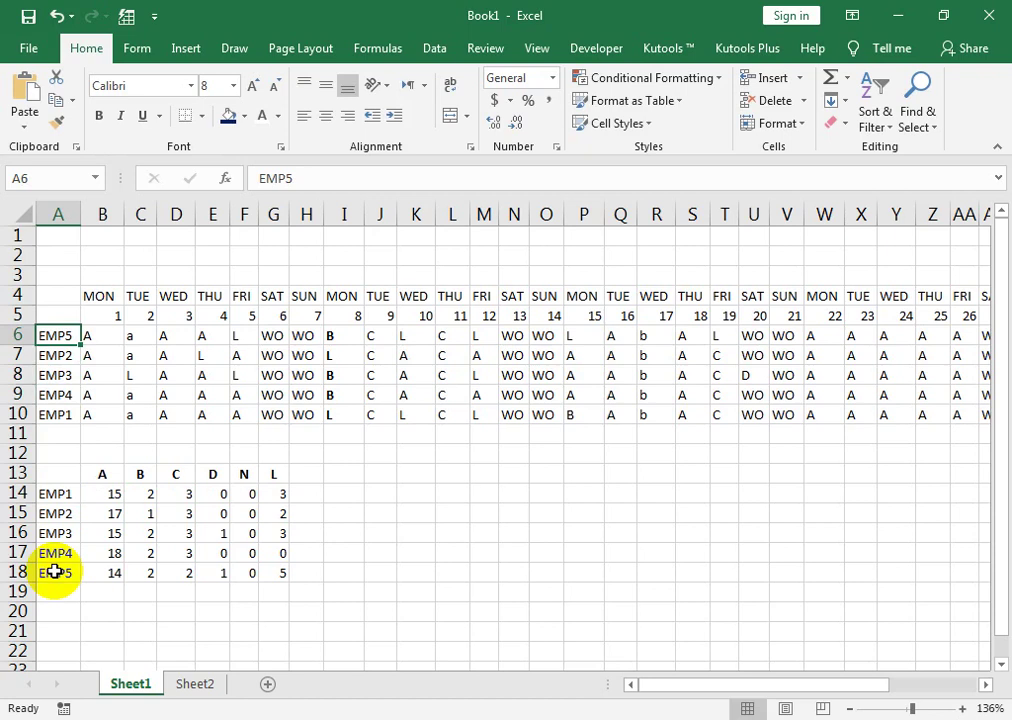
key("Down")
key("Down")
key("Down")
key("Down")
key("Down")
key("Down")
key("Down")
key("Down")
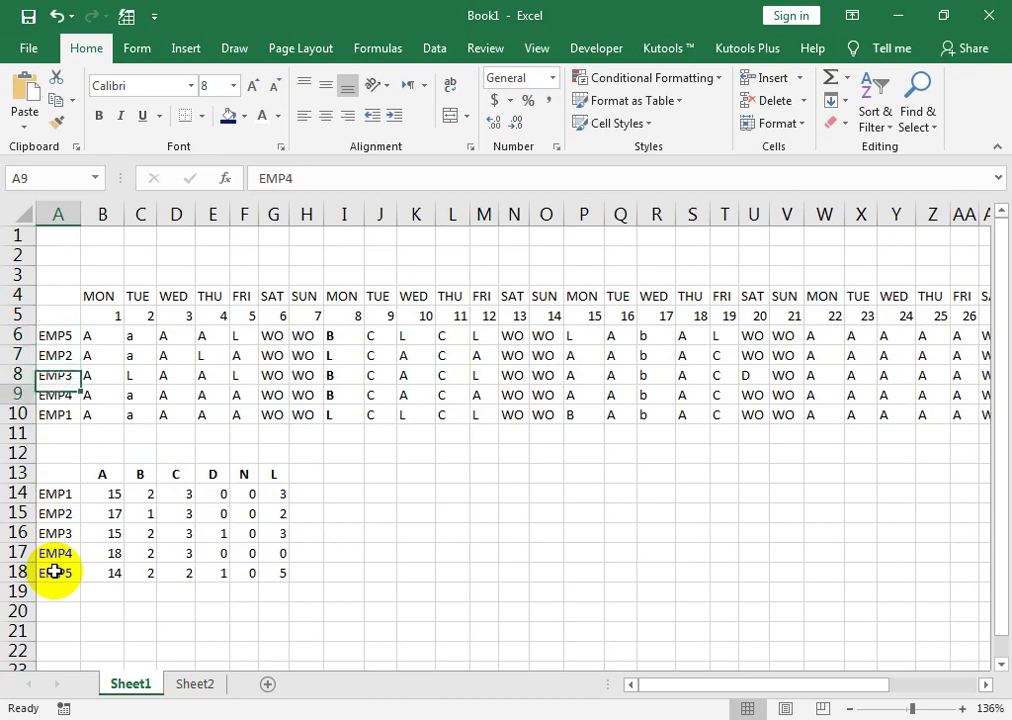
key("Right")
key("Right")
key("Right")
key("Down")
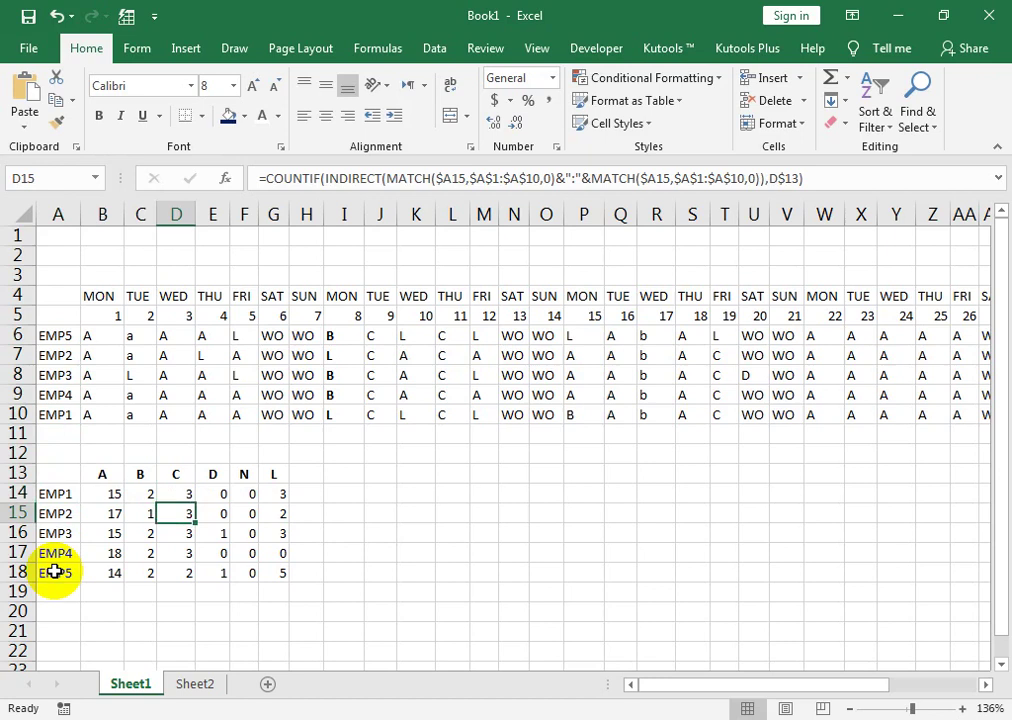
key("Down")
key("Down")
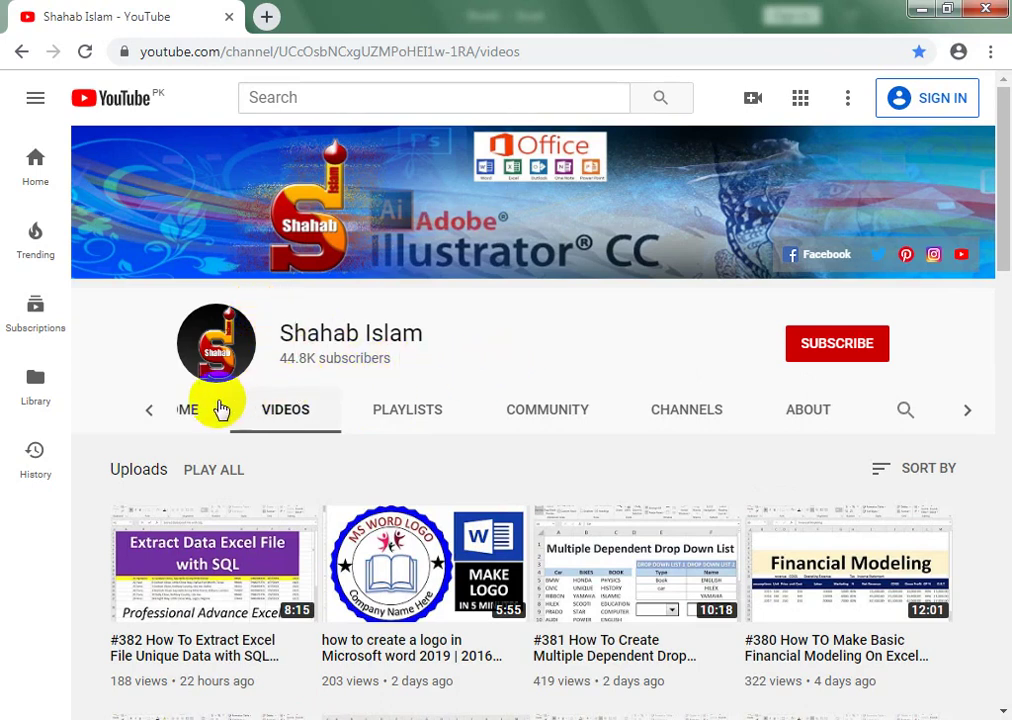
left_click(150, 415)
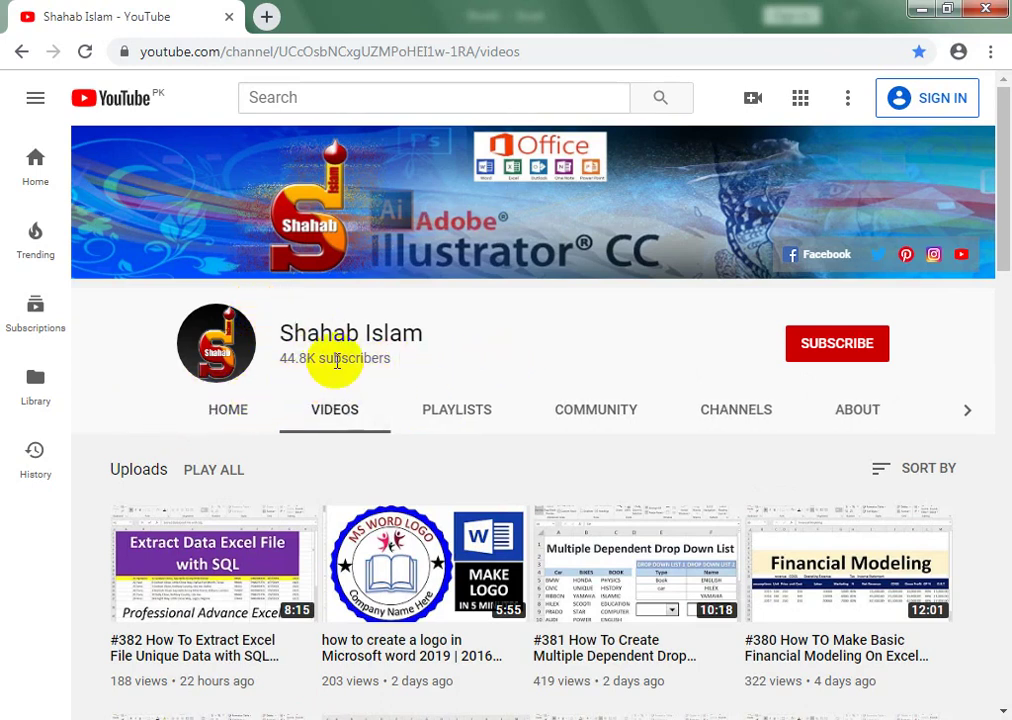